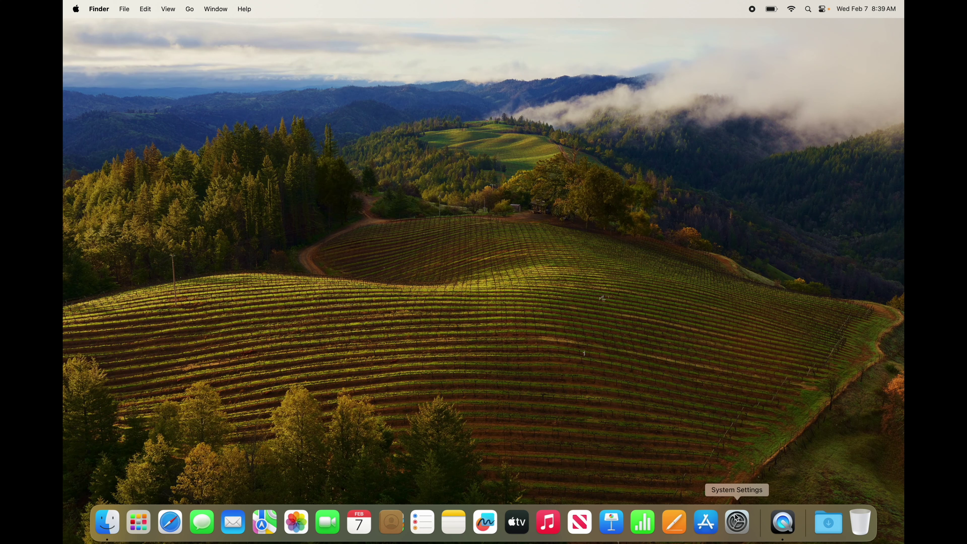
Step: Open System Settings and bring up the Trackpad settings by searching for track
left_click(748, 527)
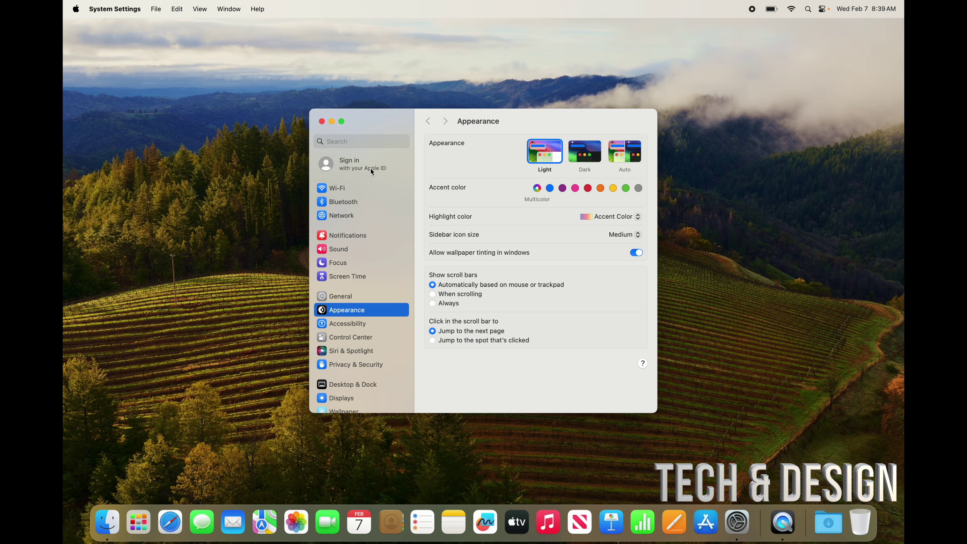
left_click(345, 143)
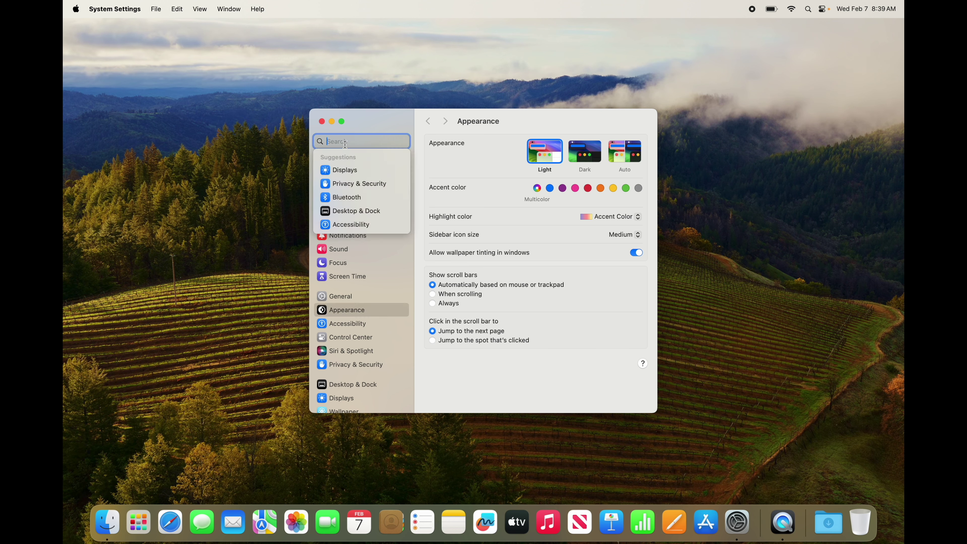
type("soun")
key("BackSpace")
key("BackSpace")
key("BackSpace")
type("track")
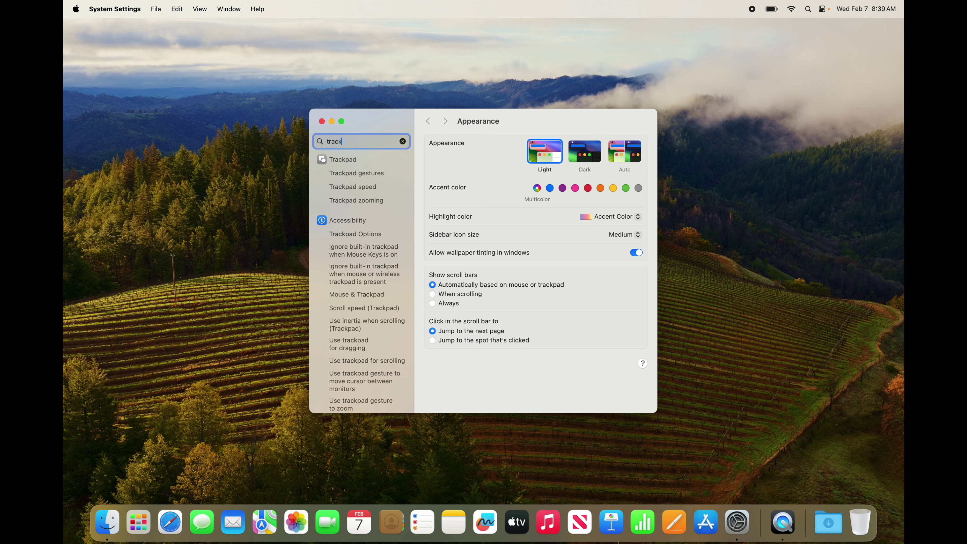
left_click(324, 159)
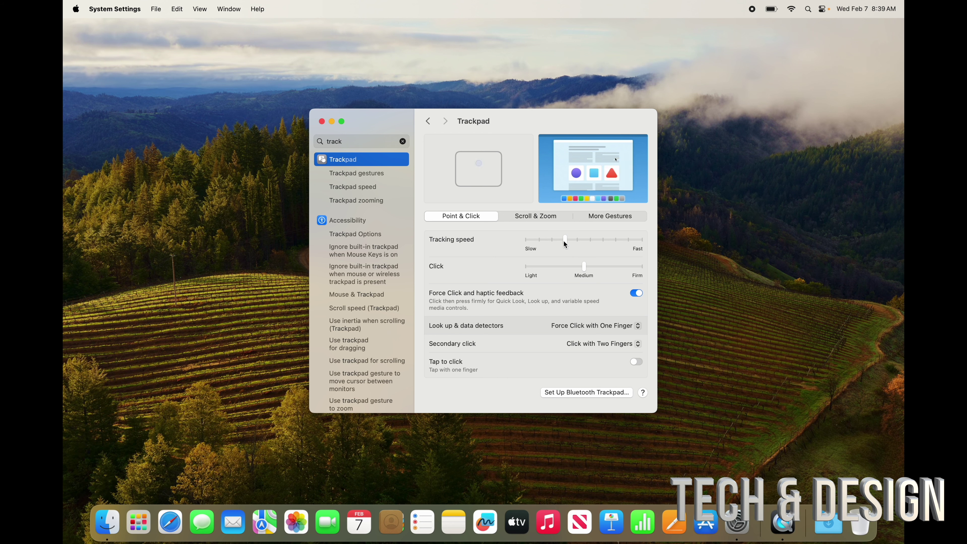
Step: Set the trackpad's tracking speed to Fast and turn on Tap to click
left_click_drag(565, 244, 650, 250)
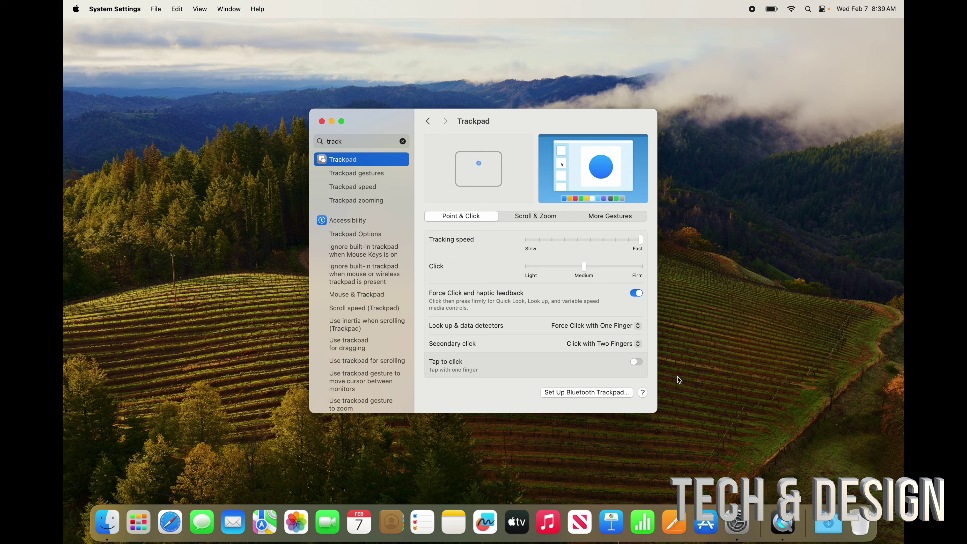
left_click(636, 362)
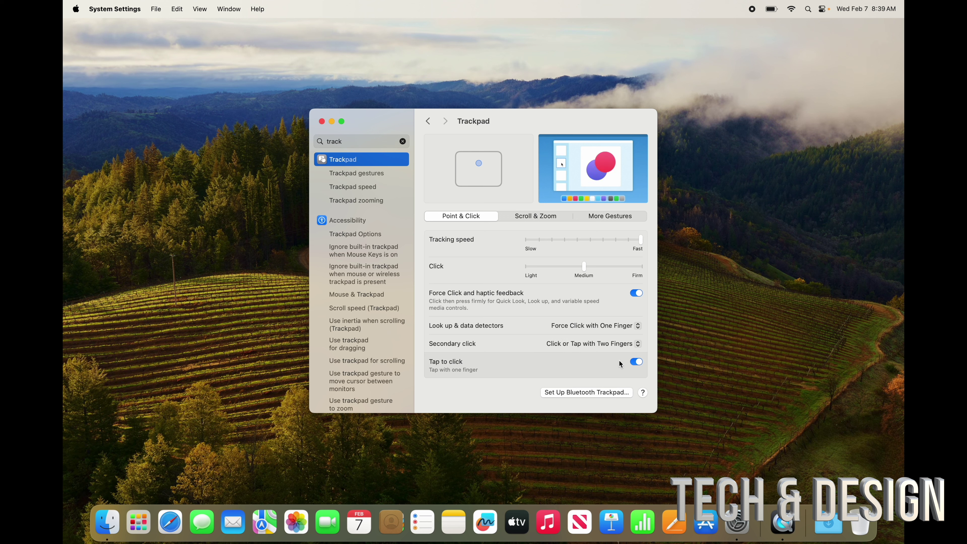
mouse_move(390, 120)
left_mouse_down()
mouse_move(345, 103)
mouse_move(406, 129)
left_mouse_up()
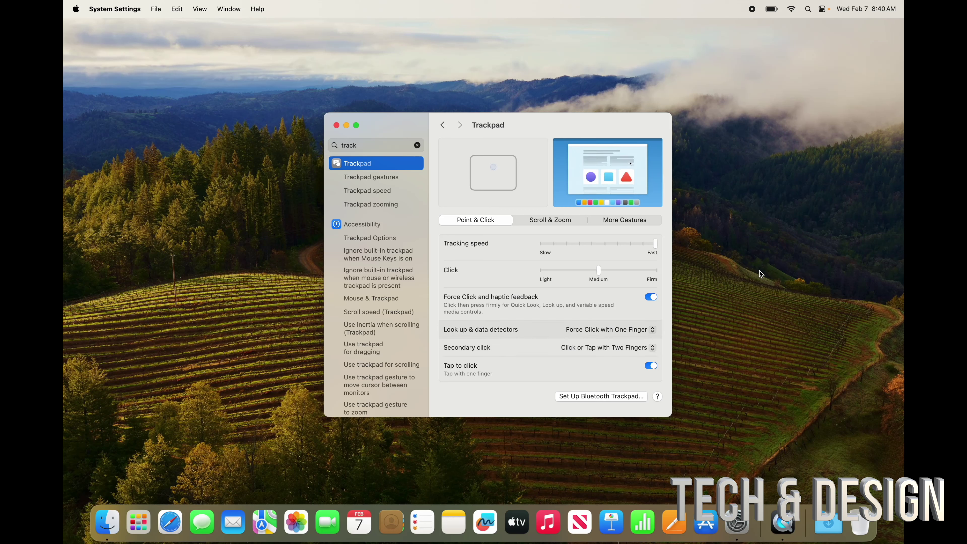
Step: Try the secondary click on the desktop and review the trackpad's Scroll & Zoom and More Gestures options
right_click(760, 201)
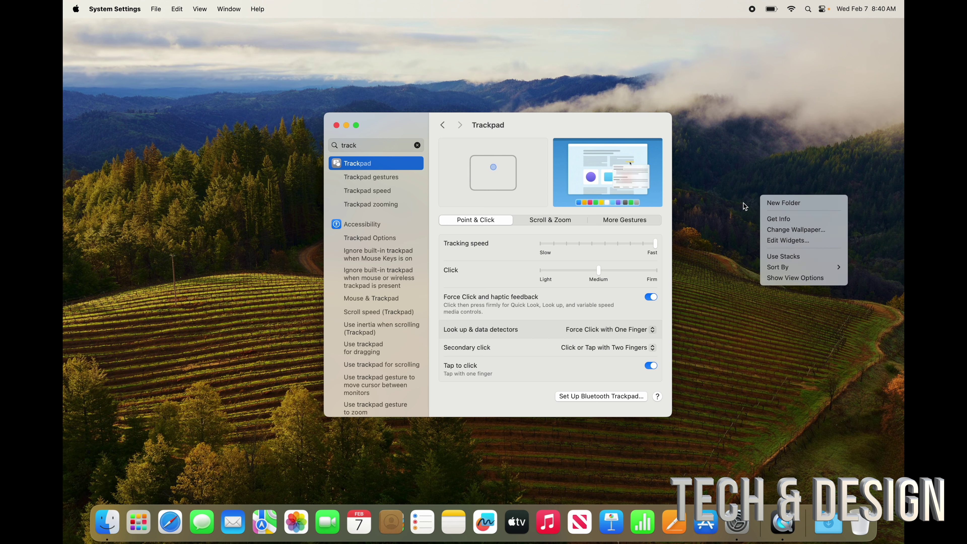
left_click_drag(518, 123, 444, 102)
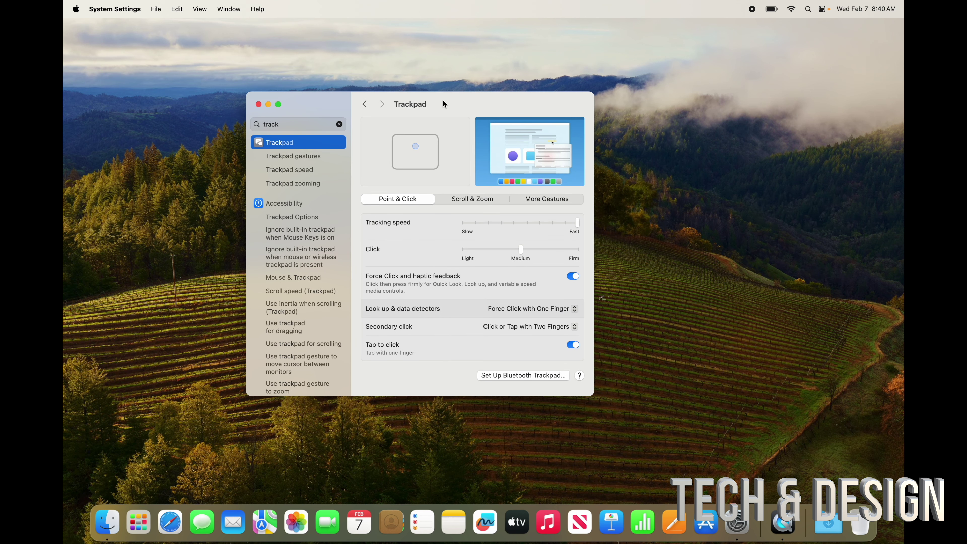
left_click(468, 201)
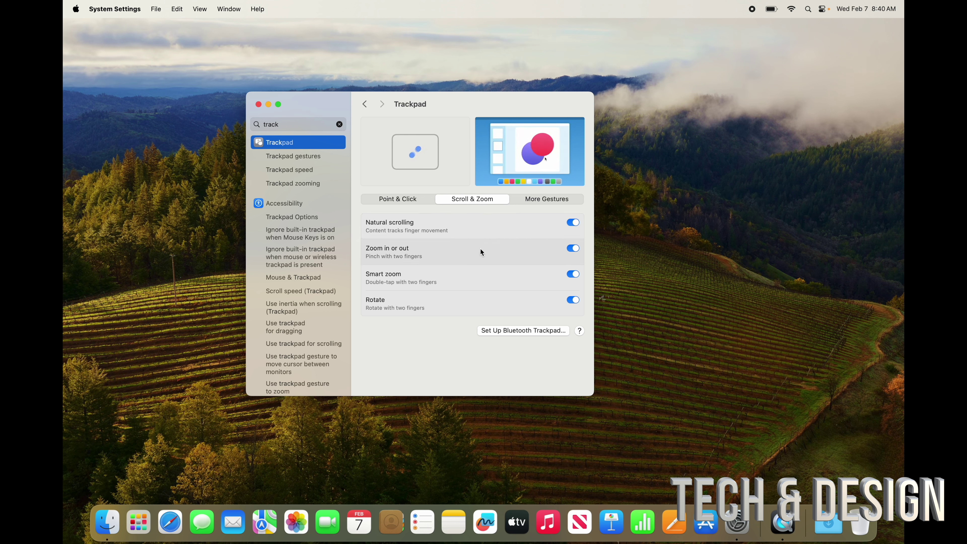
left_click(525, 200)
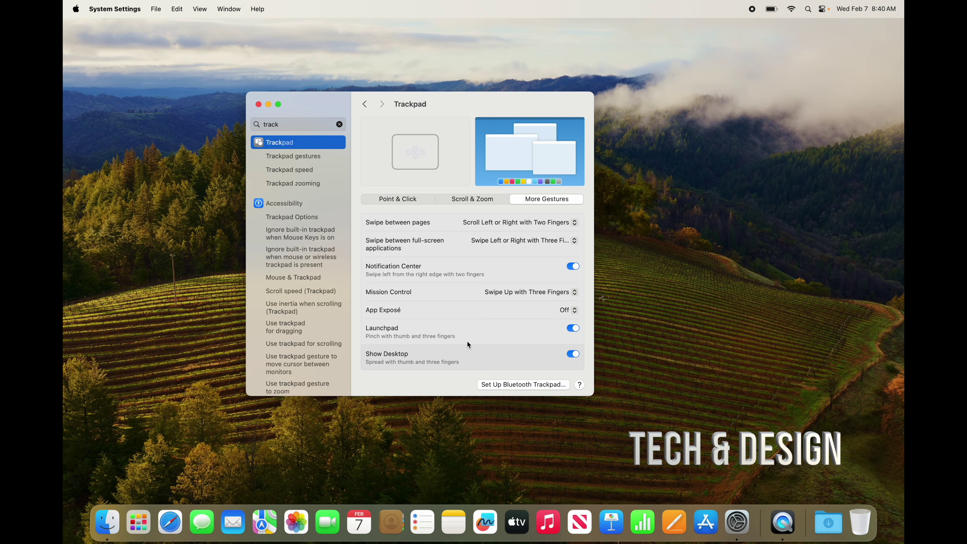
Step: Search the settings for zoom and open the Accessibility Zoom options
left_click(339, 124)
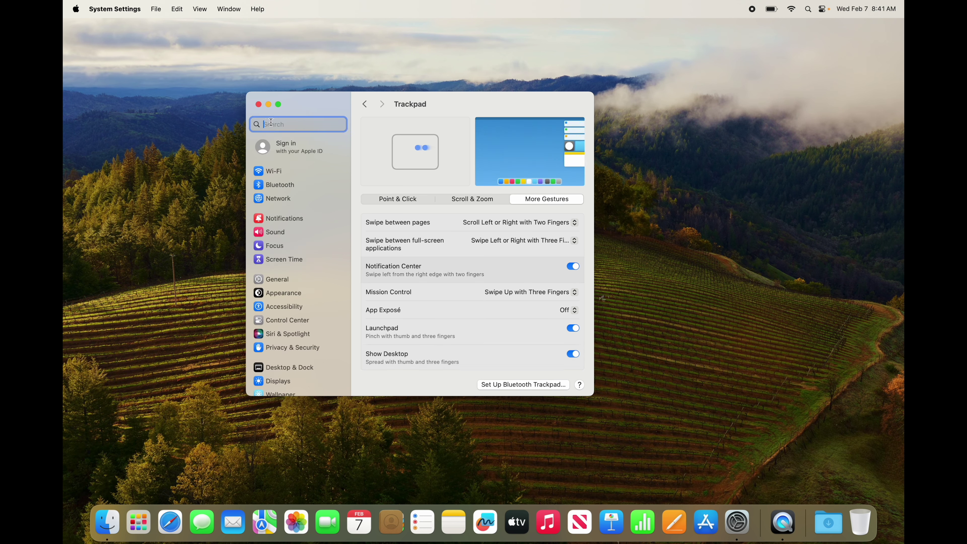
type("zoom")
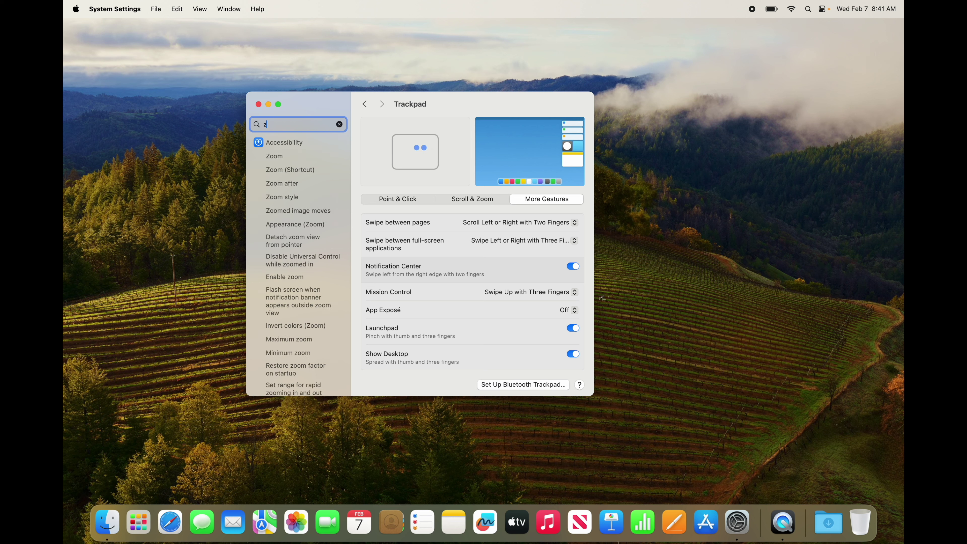
left_click(281, 156)
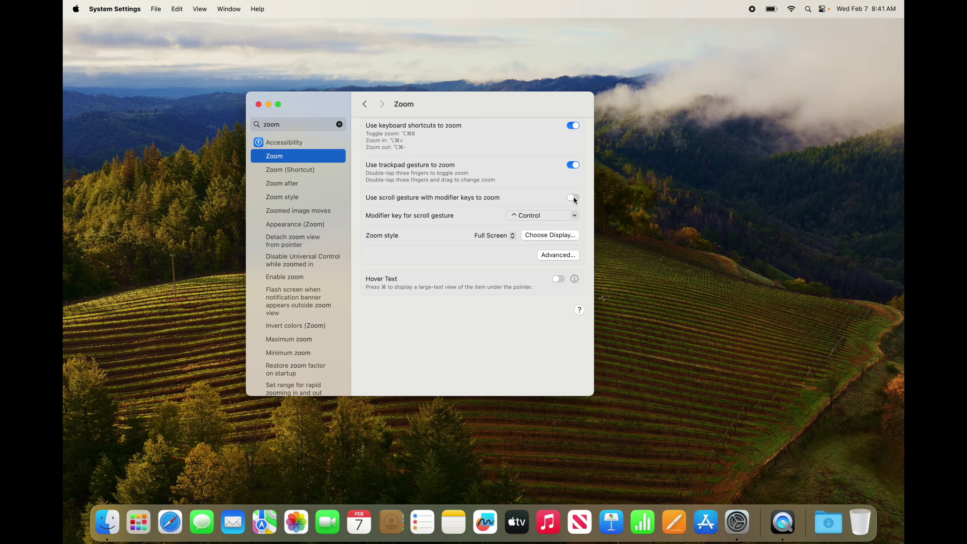
Step: Have keyboard shortcuts, the trackpad gesture and the scroll gesture with the Control modifier all turned on for zooming
left_click(573, 165)
left_click(572, 126)
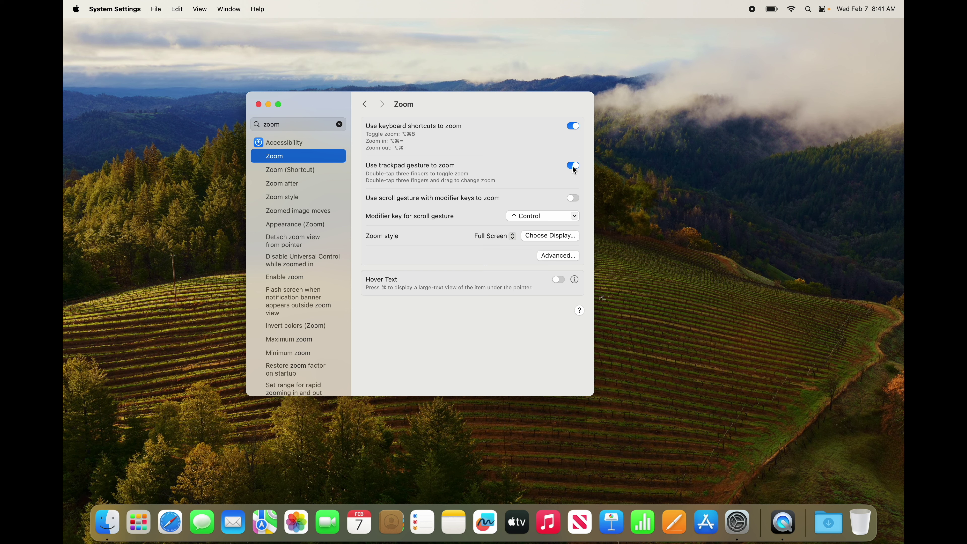
left_click(572, 197)
scroll(520, 219, "up", 3)
scroll(519, 219, "up", 2)
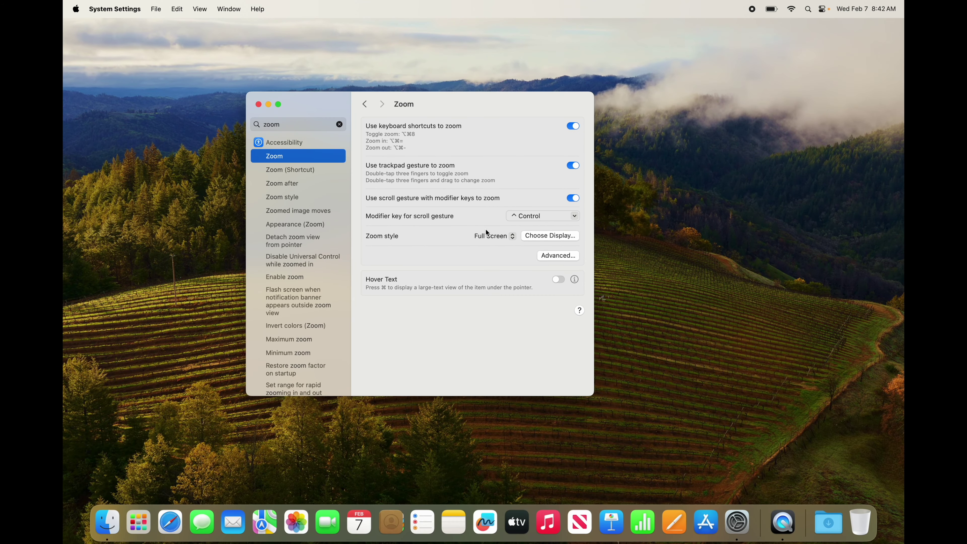
Step: Test the screen zoom by toggling it on and off and zooming in and out with its keyboard shortcuts
key("alt+super+8")
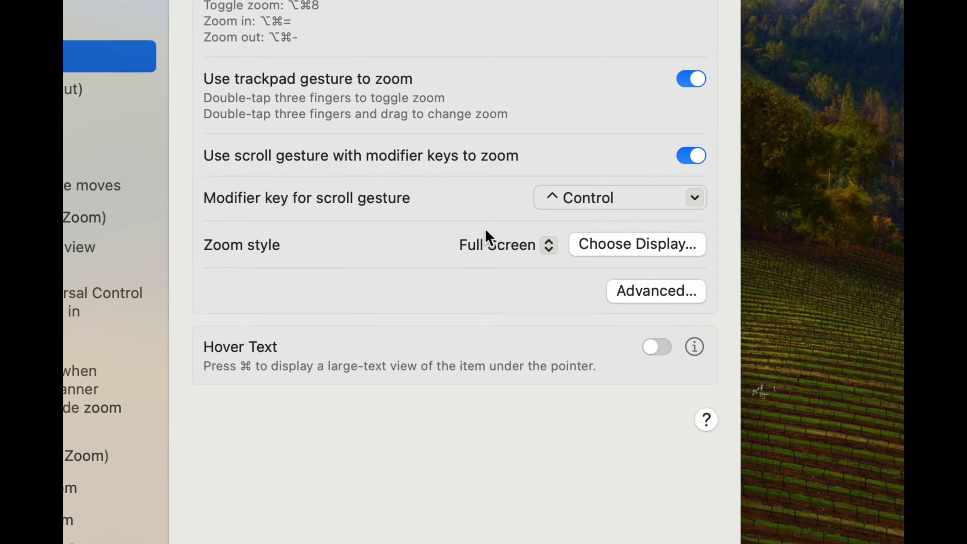
key("alt+super+8")
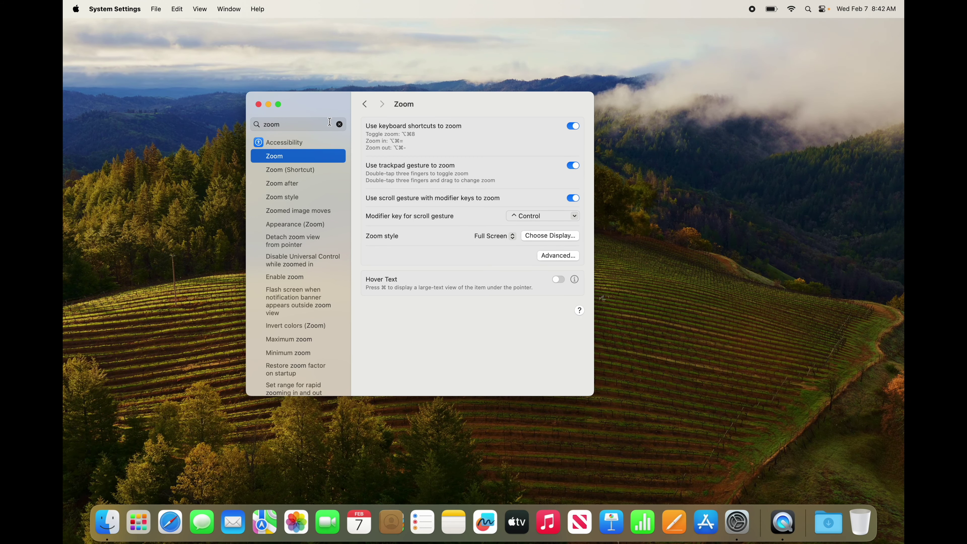
left_click_drag(315, 97, 366, 96)
key("alt+super+equal")
key("alt+super+equal")
key("alt+super+equal")
key("alt+super+equal")
key("alt+super+equal")
key("alt+super+equal")
key("alt+super+minus")
key("alt+super+minus")
key("alt+super+minus")
key("alt+super+minus")
key("alt+super+minus")
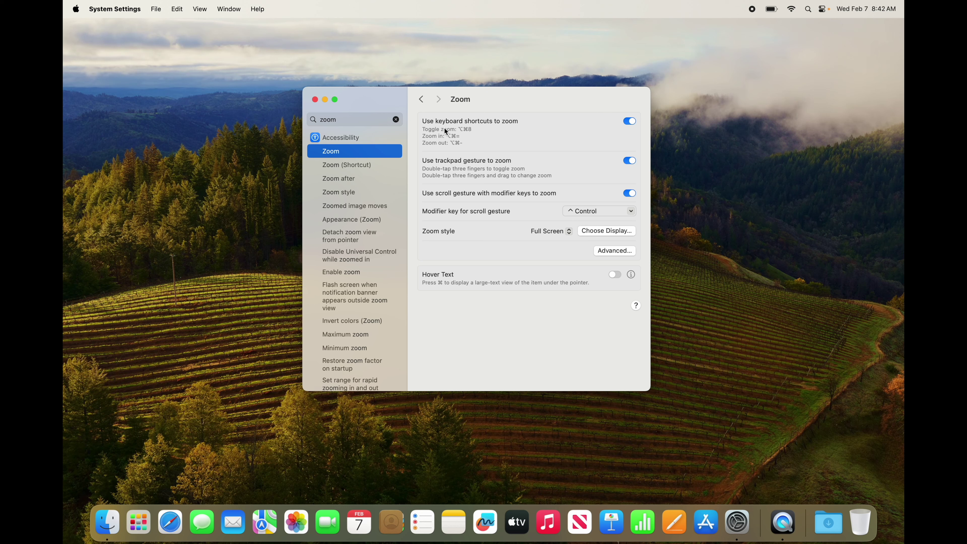
key("alt+super+8")
Step: Return to the Trackpad settings by replacing the settings search with trackpad
left_click(395, 119)
key("alt+super+8")
type("trackpad")
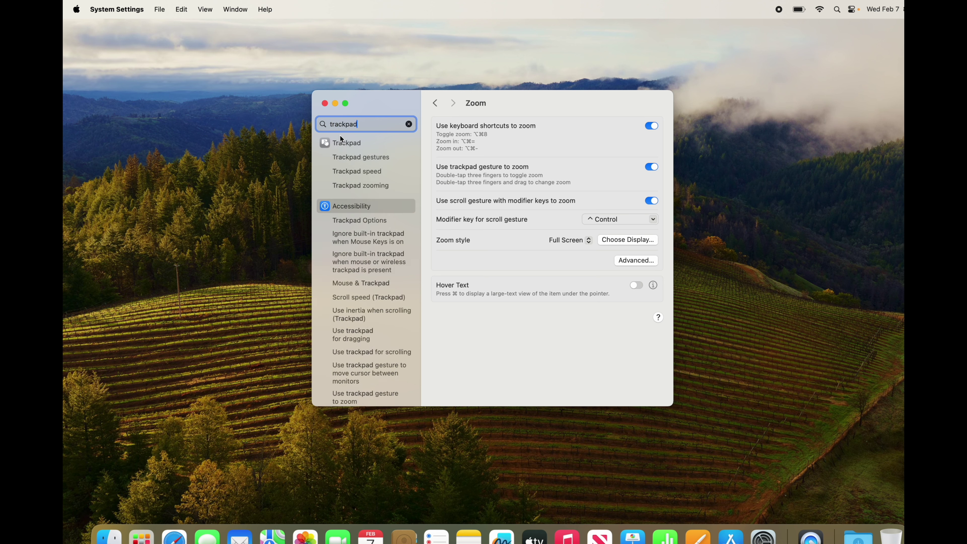
left_click(347, 143)
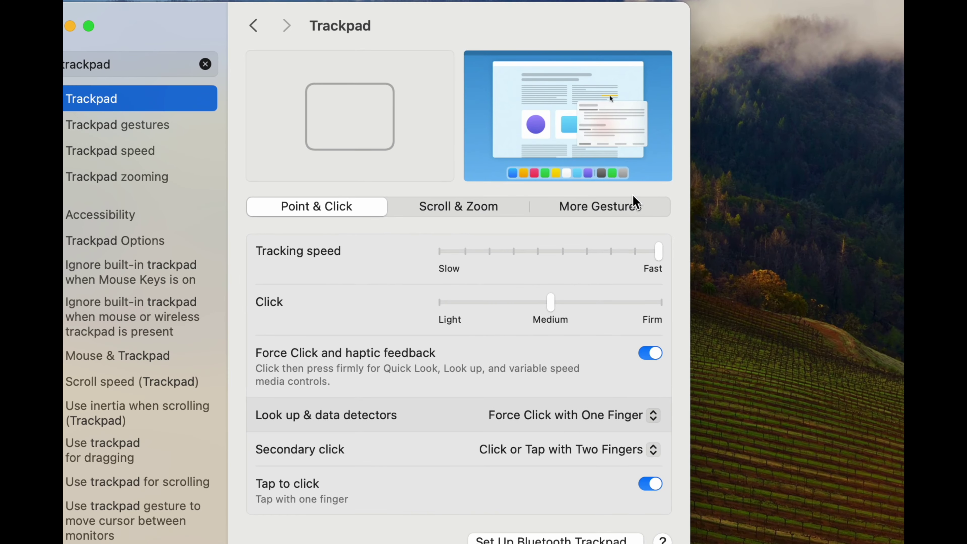
Step: Set the App Exposé gesture to Swipe Down with Three Fingers in the additional trackpad gestures
left_click(623, 204)
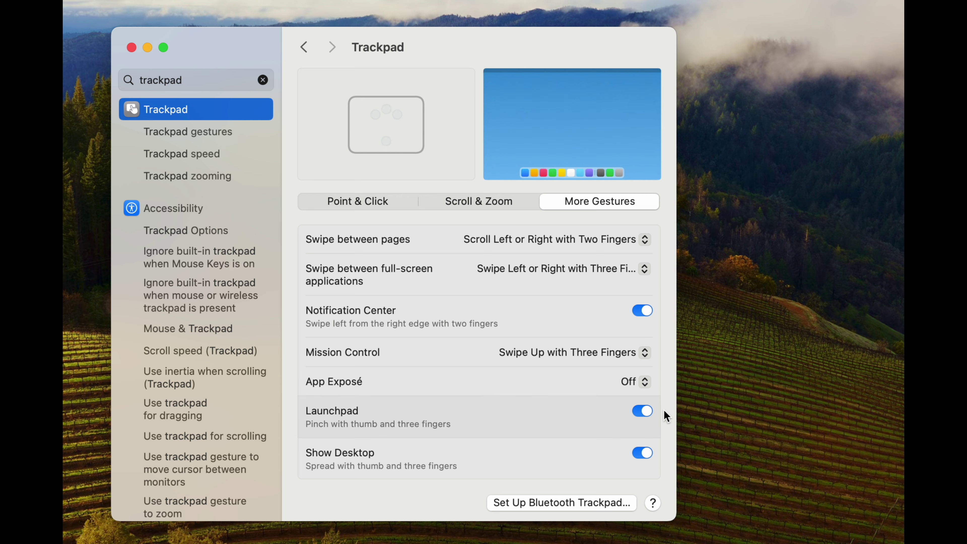
left_click(644, 382)
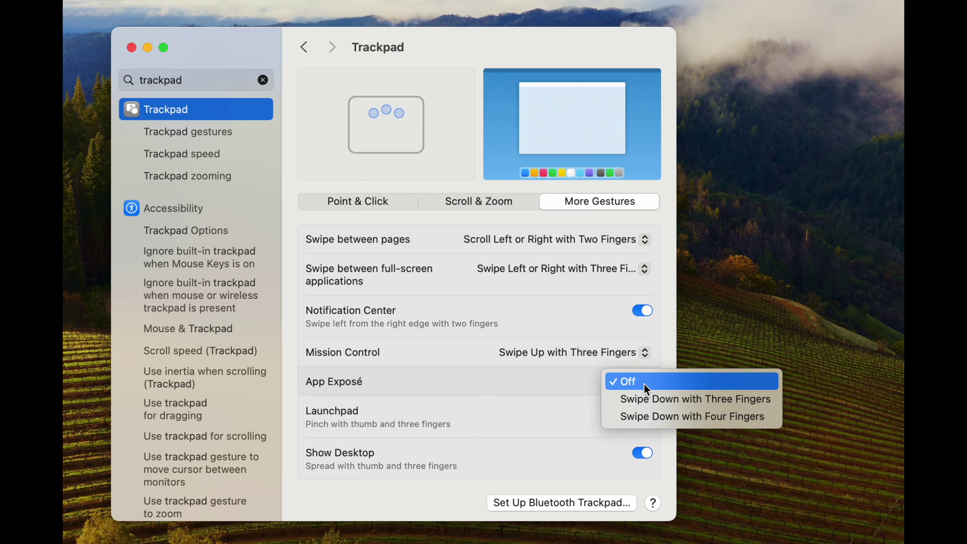
left_click(648, 400)
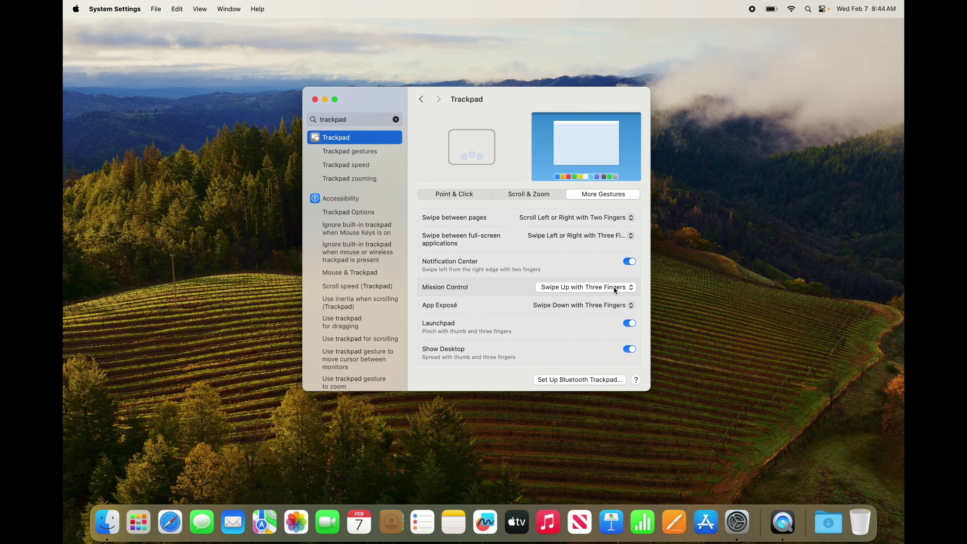
Step: Show the desktop spaces in Mission Control and return to the Trackpad window
key("ctrl+Up")
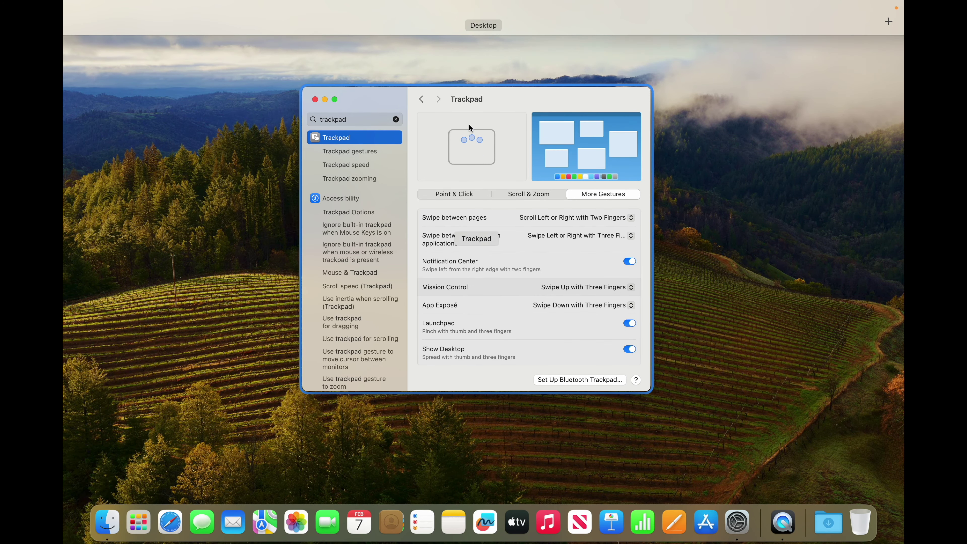
mouse_move(539, 26)
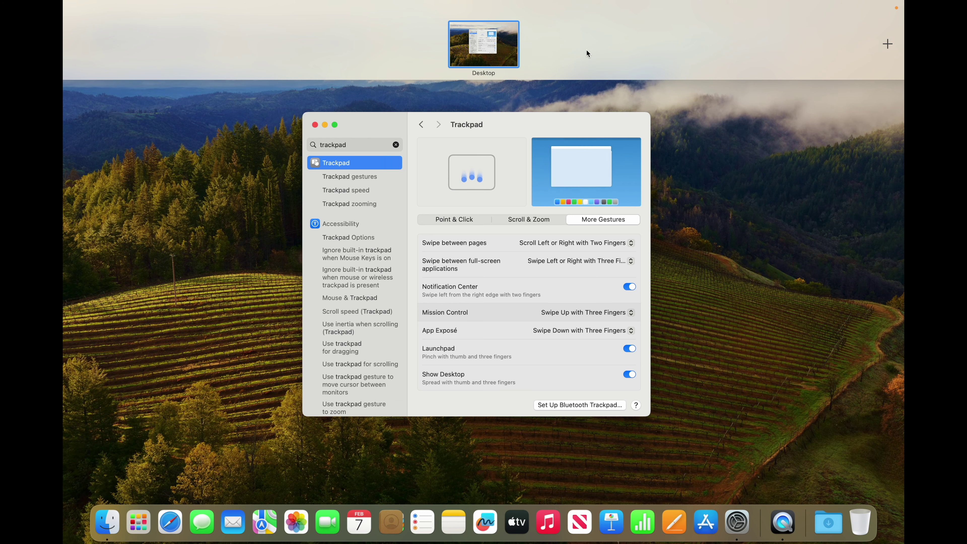
left_click(516, 133)
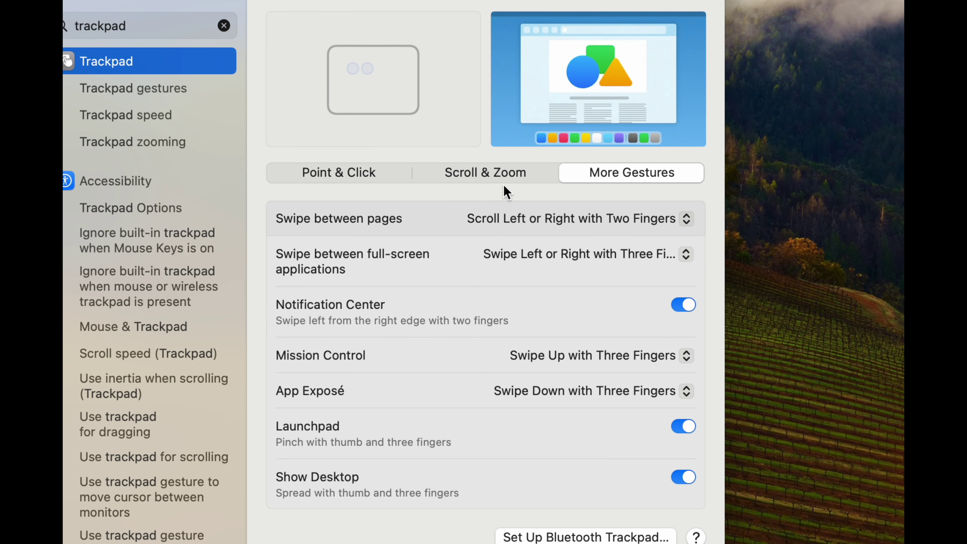
Step: Review the Scroll & Zoom and Point & Click trackpad options and close the settings window
left_click(495, 176)
left_click(377, 166)
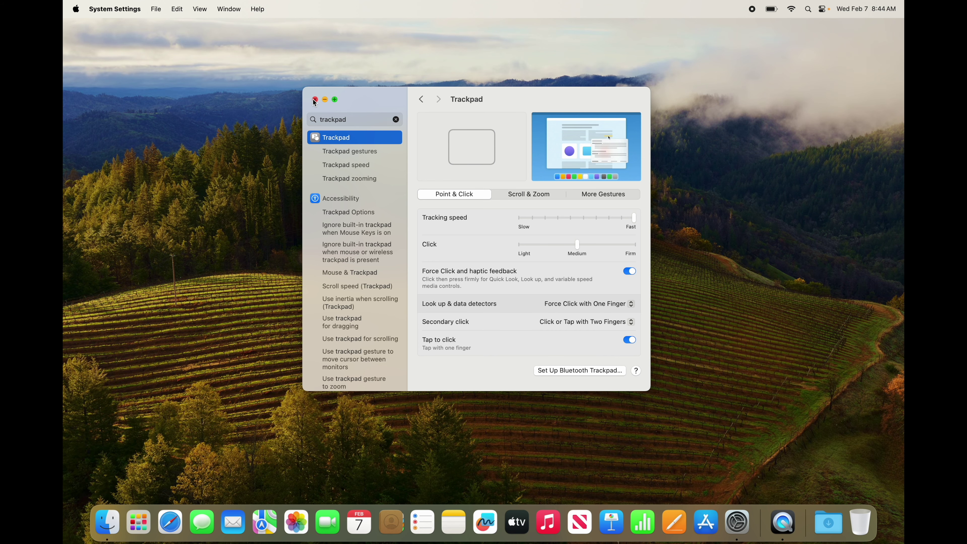
left_click(315, 99)
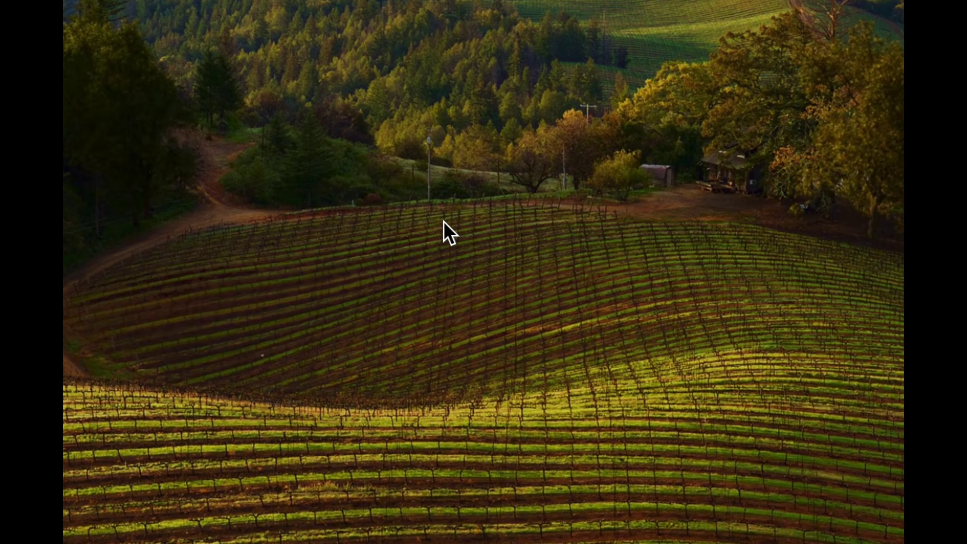
Step: Create a new folder on the desktop with its default name and move it slightly up and to the right
right_click(444, 222)
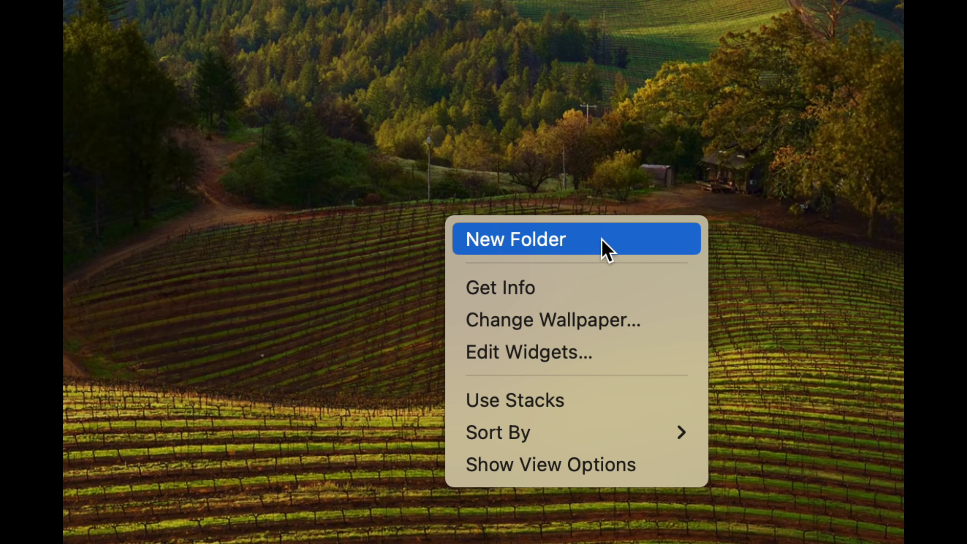
left_click(488, 248)
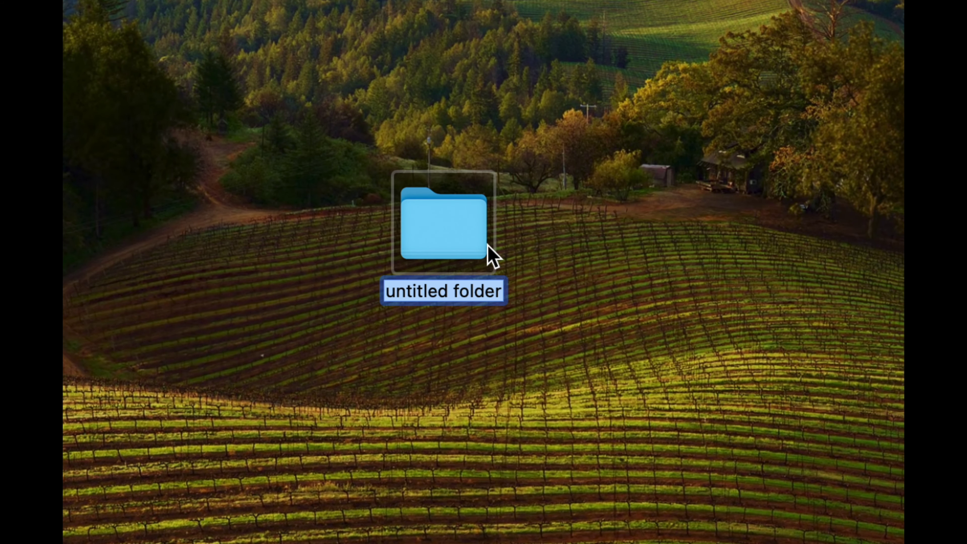
left_click_drag(488, 253, 522, 219)
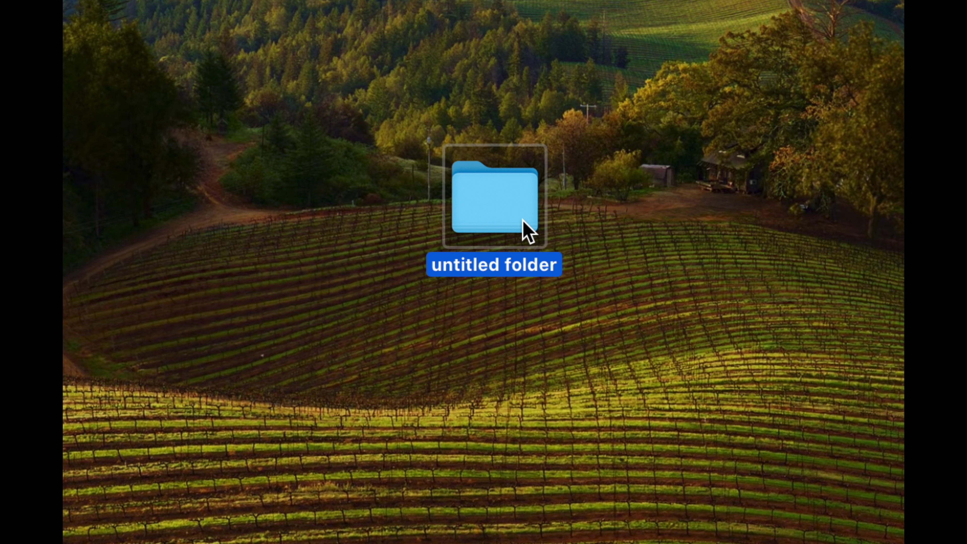
Step: Place a duplicate of the untitled folder to its right and move the original further left to space them apart
left_click_drag(526, 231, 689, 225)
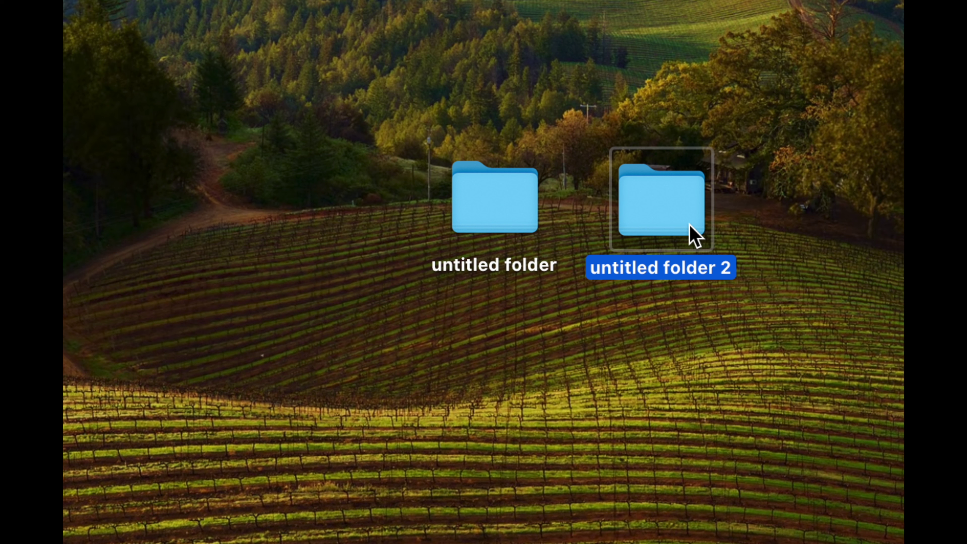
left_click_drag(690, 226, 678, 235)
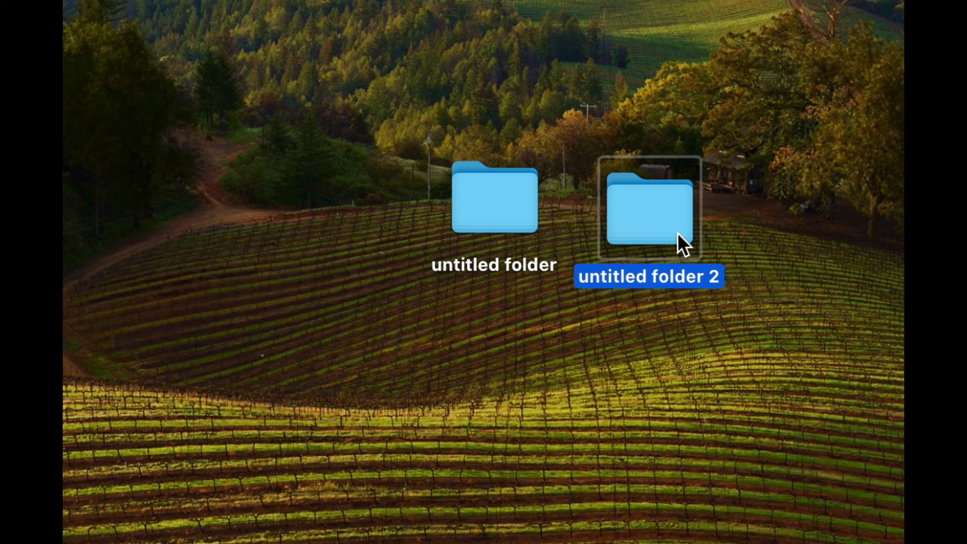
left_click_drag(509, 209, 469, 205)
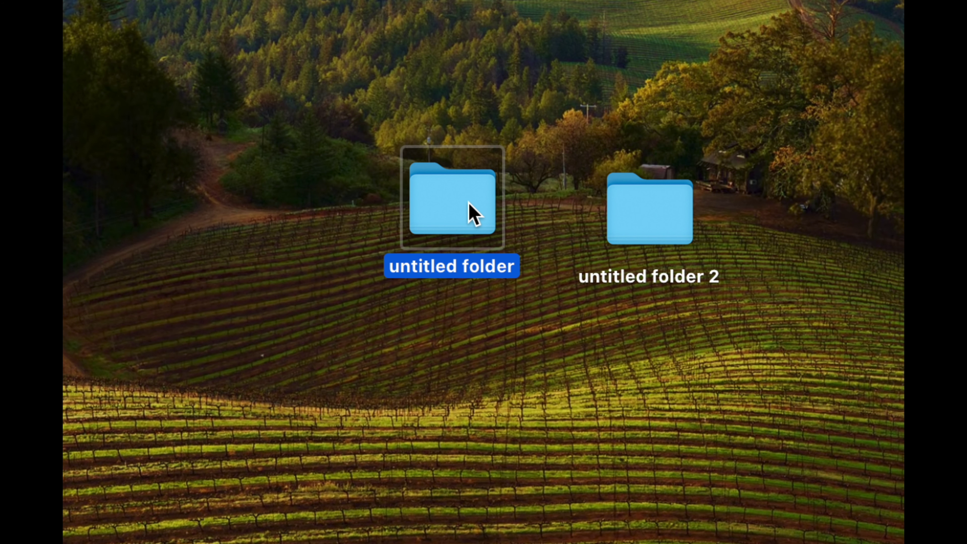
Step: Copy the original untitled folder and paste the copy onto the desktop
right_click(471, 214)
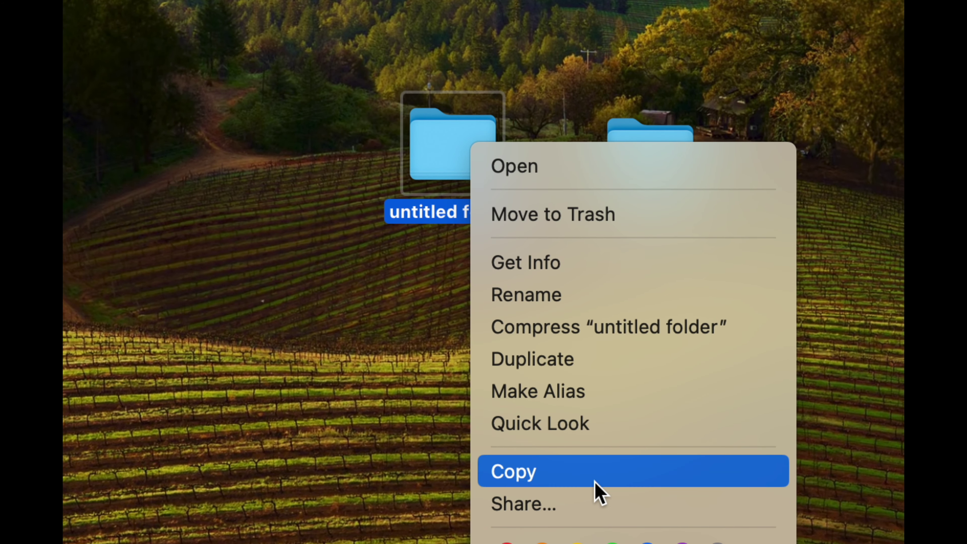
left_click(598, 533)
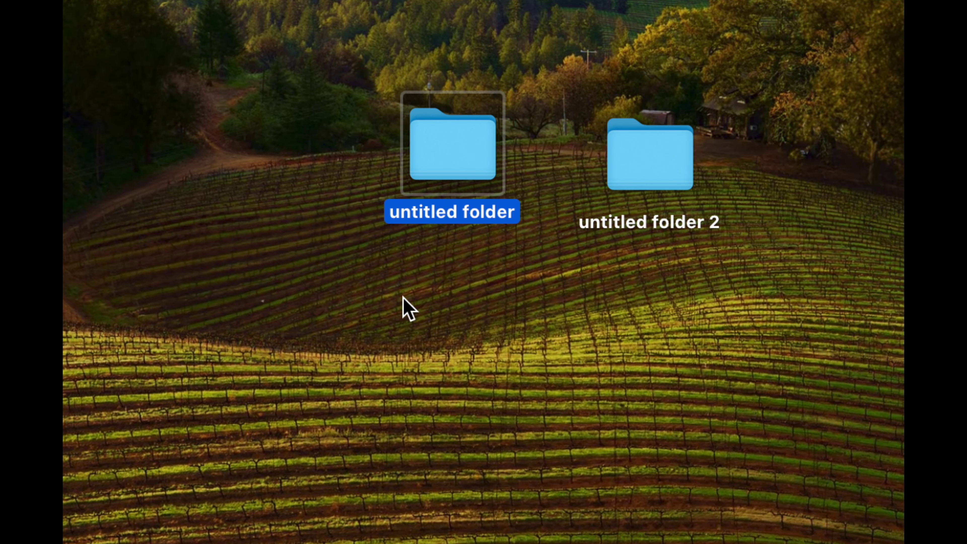
right_click(404, 297)
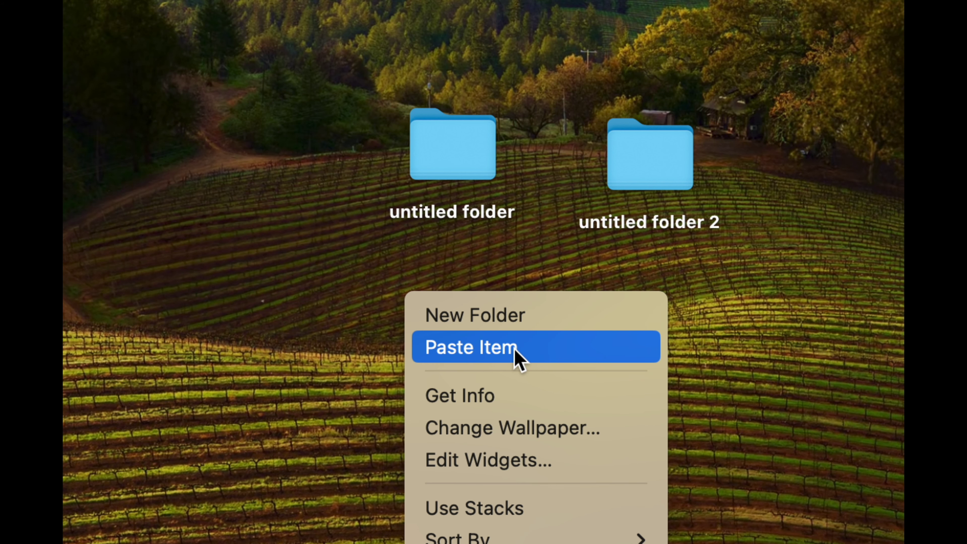
left_click(500, 359)
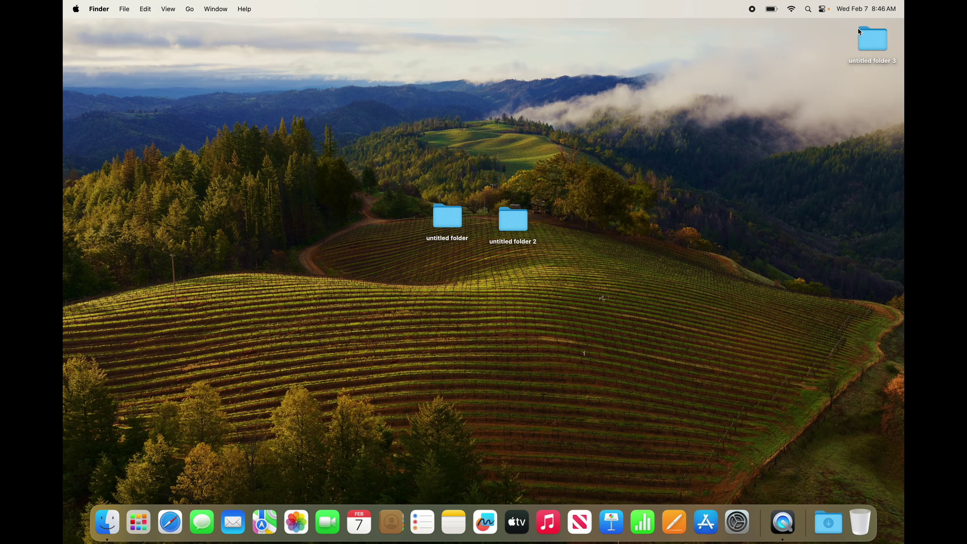
Step: Move the pasted folder from the desktop's upper-right corner beside untitled folder 2, and reposition it just above that folder
left_click(867, 35)
left_click_drag(867, 35, 562, 215)
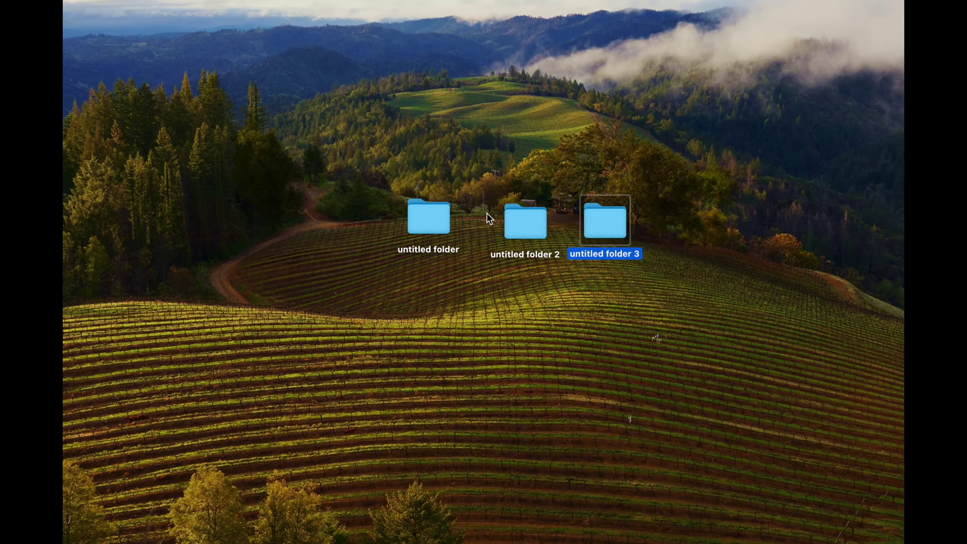
right_click(606, 212)
left_click(580, 189)
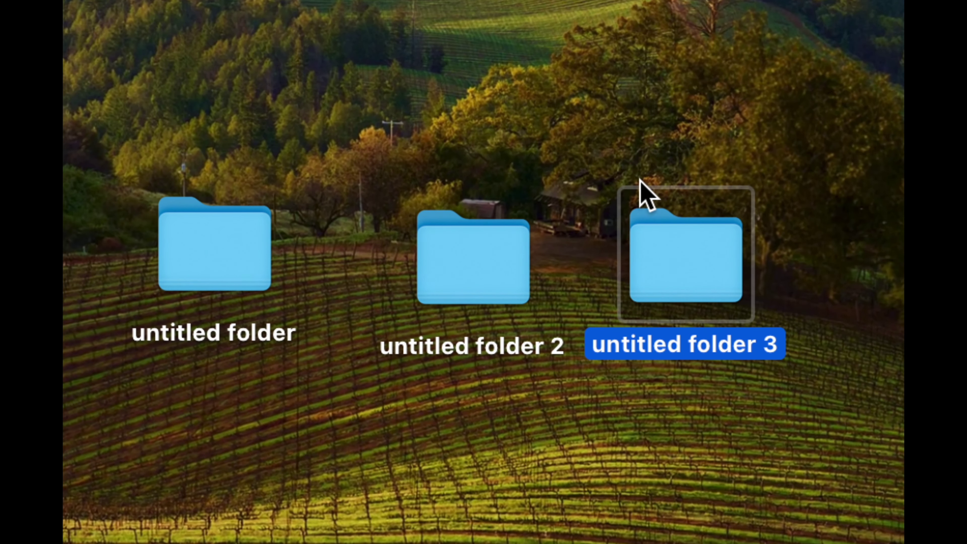
left_click_drag(669, 233, 444, 60)
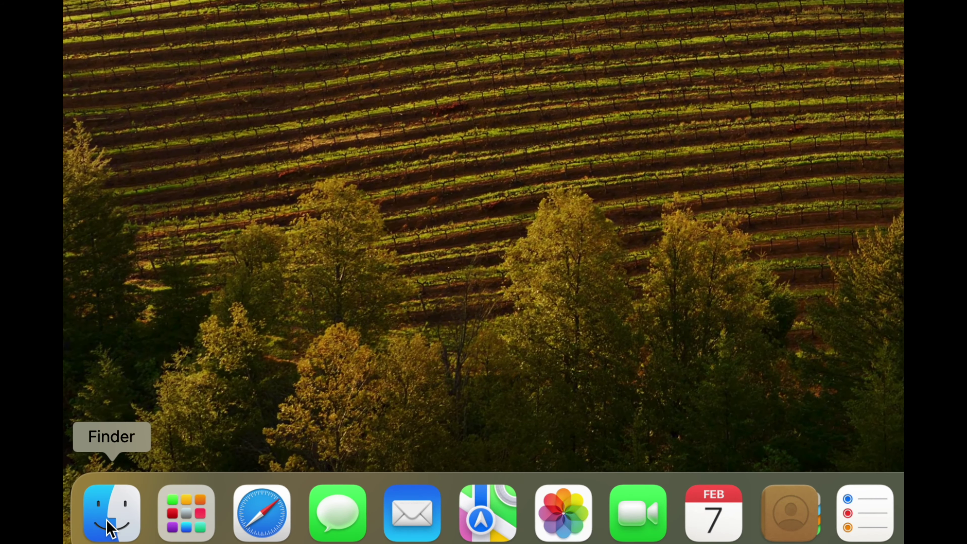
Step: Open a Finder window on Documents below the desktop folders and move all three untitled folders into it
left_click(107, 520)
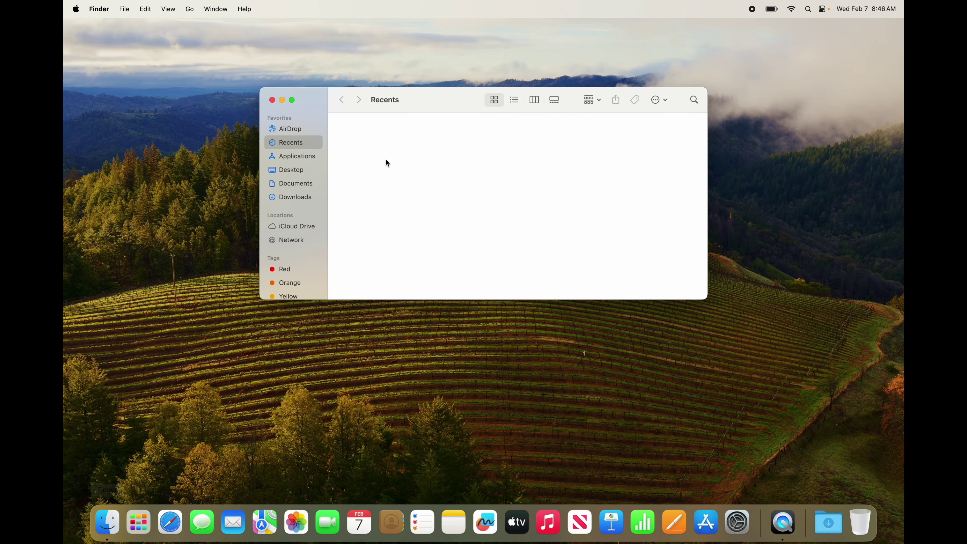
left_click_drag(312, 96, 411, 224)
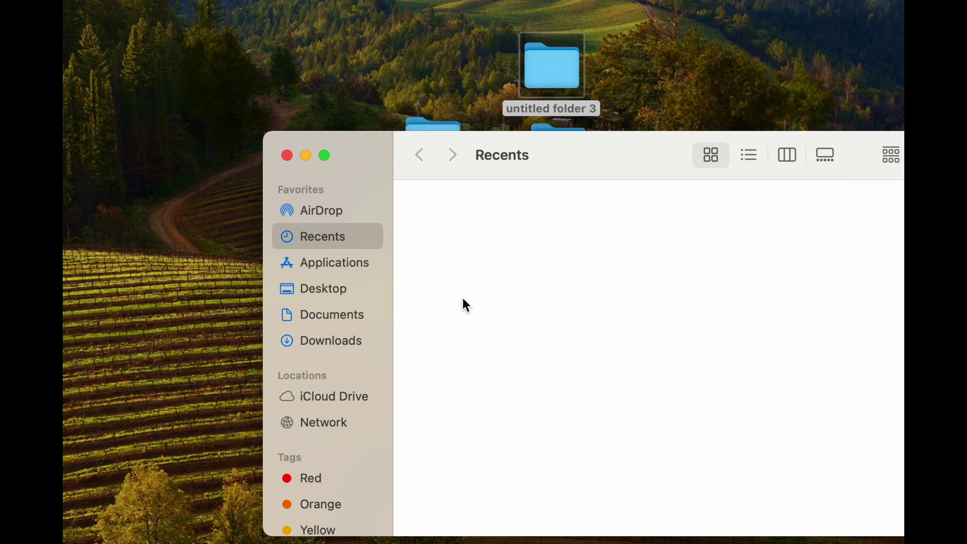
left_click(316, 317)
left_click_drag(379, 156, 287, 216)
left_click_drag(404, 58, 573, 151)
left_click_drag(547, 68, 494, 287)
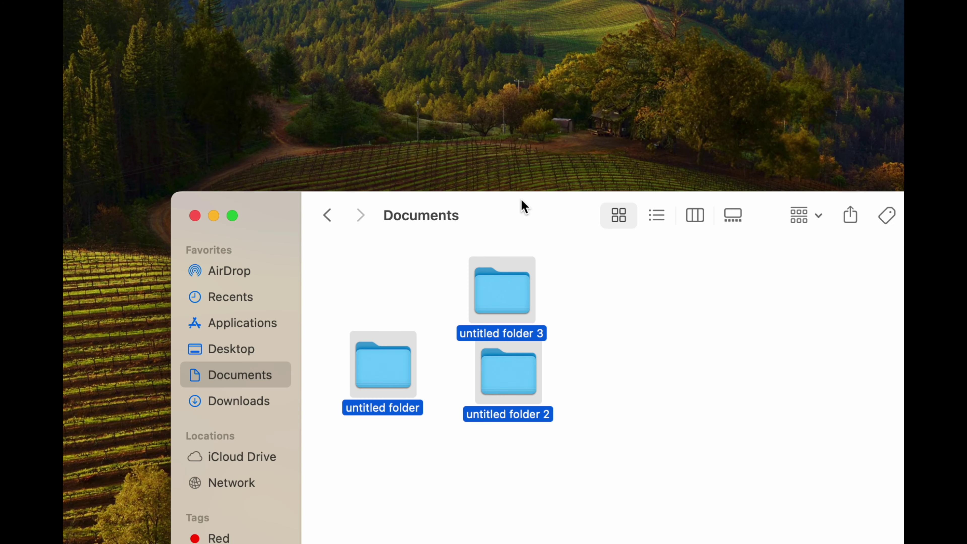
Step: Move the Documents window up and place untitled folder 3 to the right of untitled folder 2
left_click_drag(522, 204, 487, 99)
left_click(618, 197)
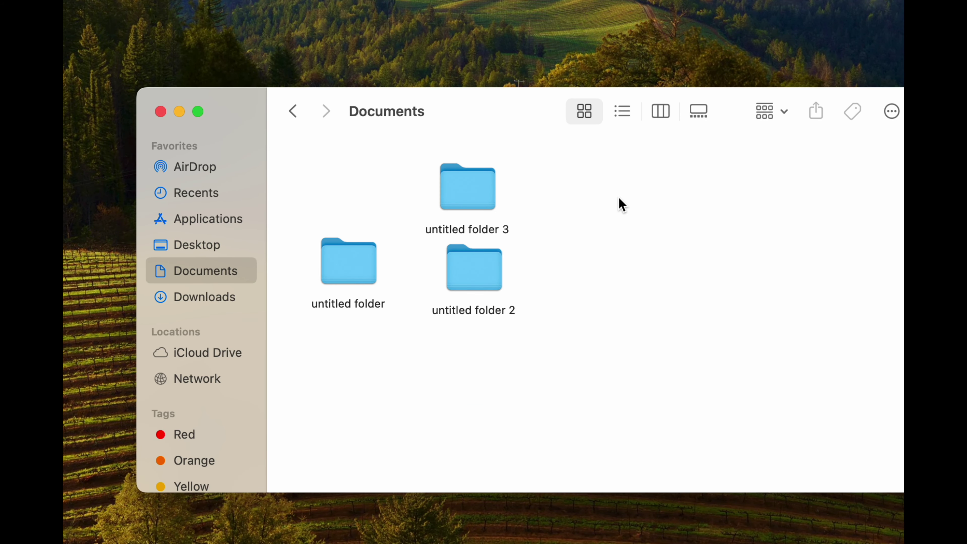
left_click_drag(482, 189, 601, 281)
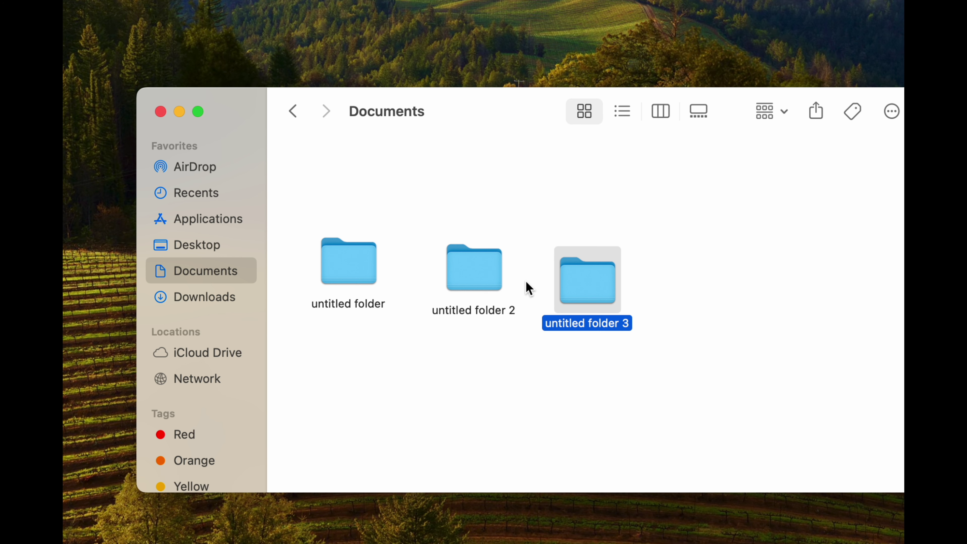
Step: View the Downloads and Applications folders and return to Documents
left_click(203, 303)
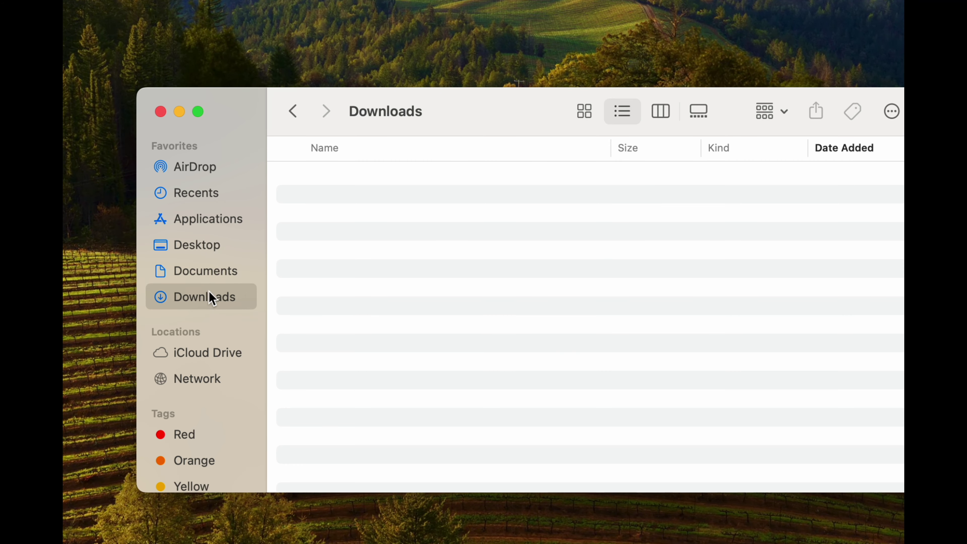
left_click(205, 224)
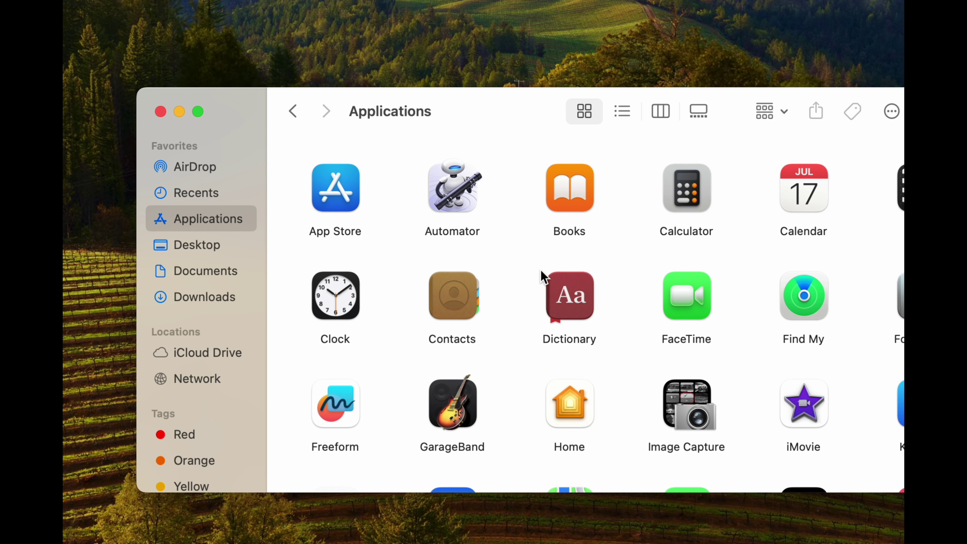
left_click(208, 272)
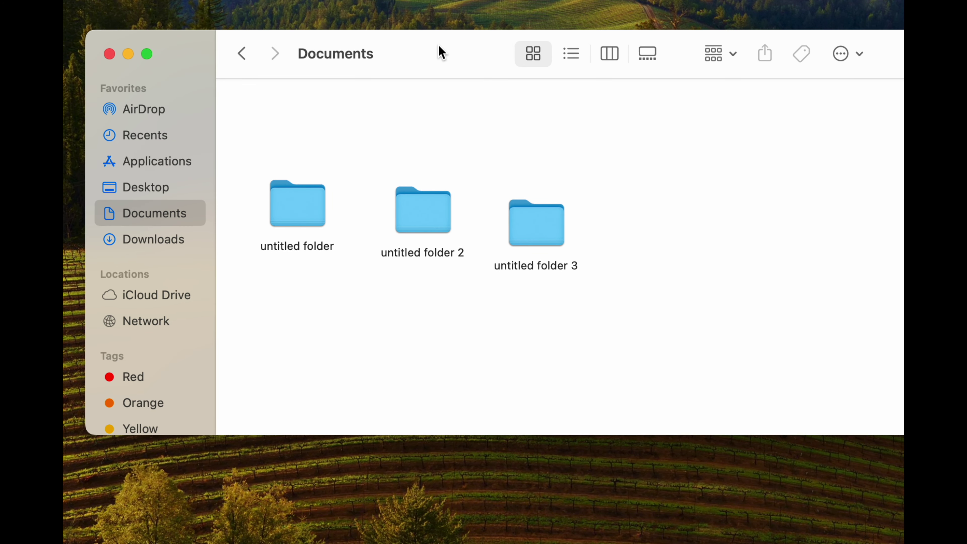
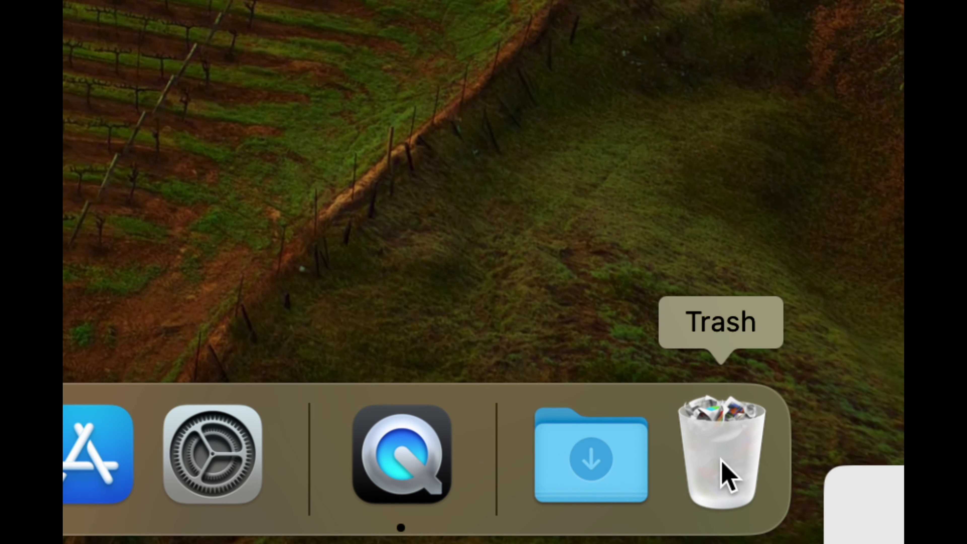
Step: Open the Trash and permanently erase all its items
right_click(720, 458)
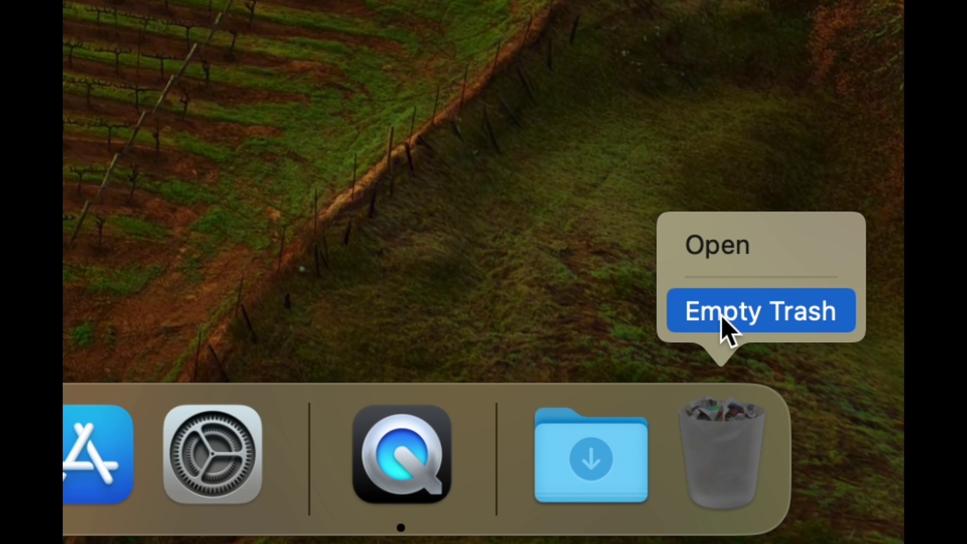
left_click(746, 446)
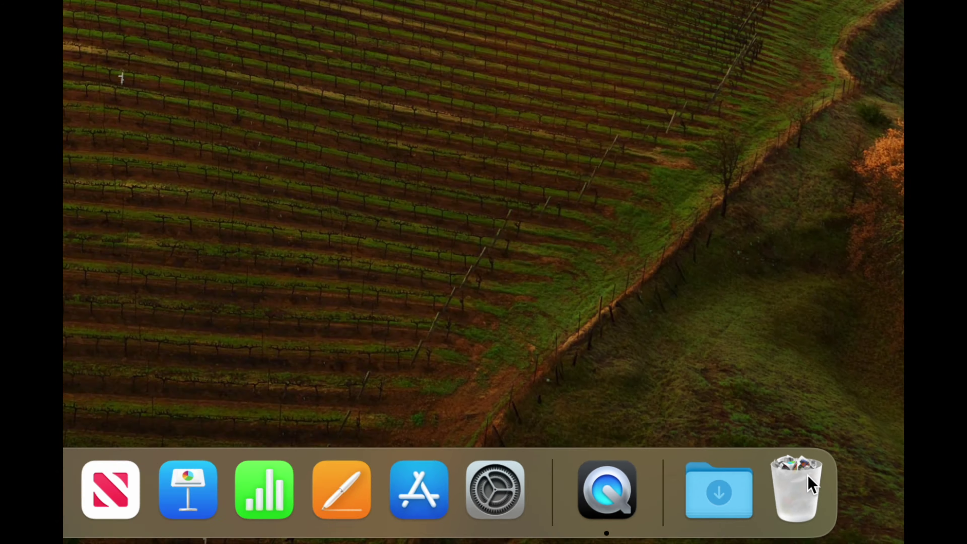
left_click(747, 446)
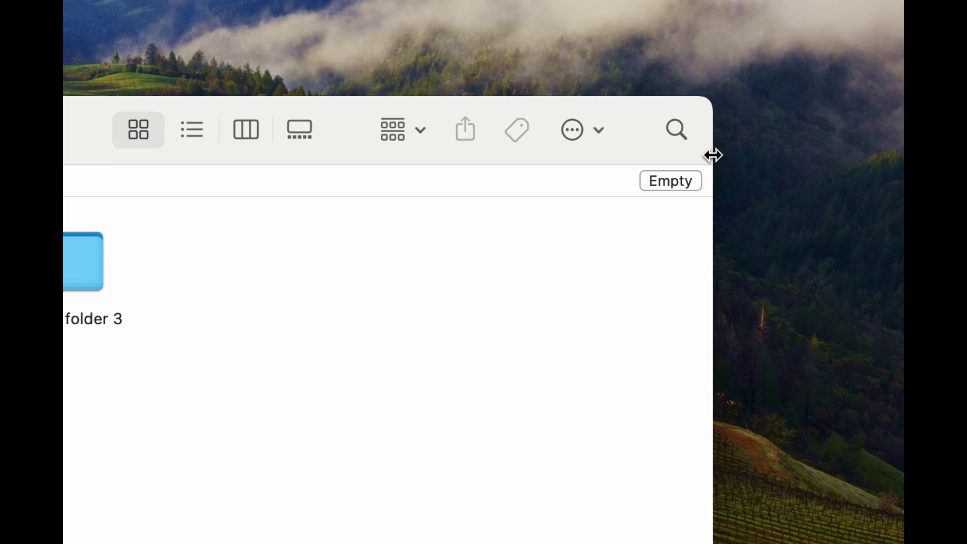
left_click(607, 229)
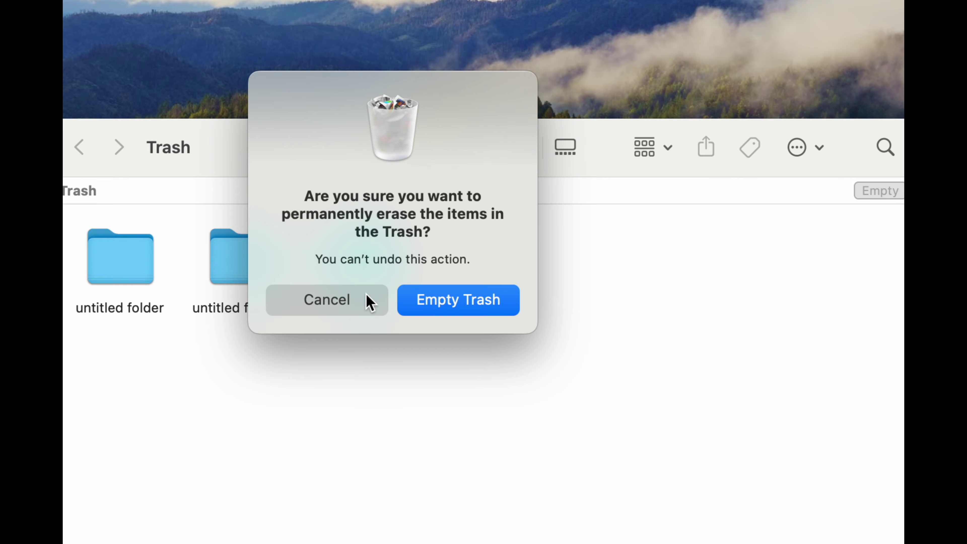
left_click(455, 300)
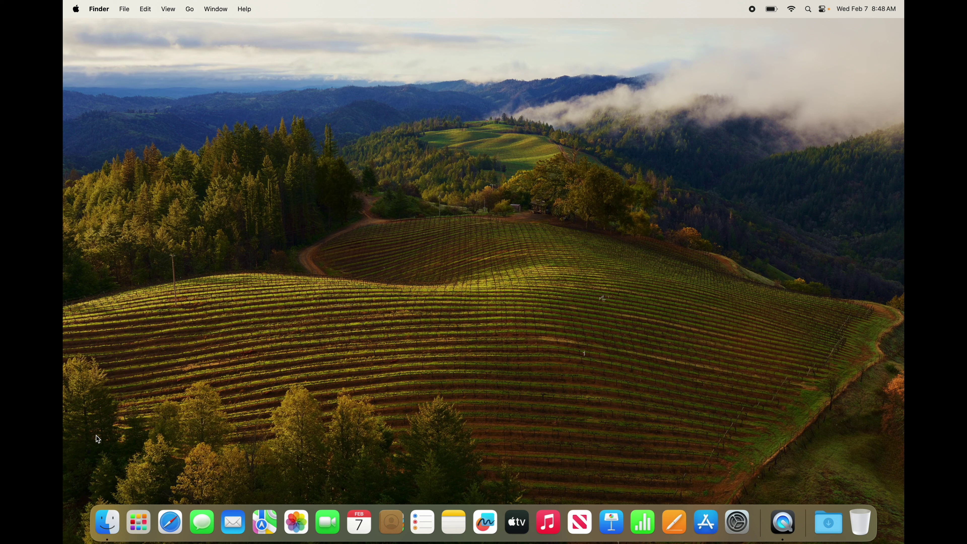
Step: Show the Applications folder in a new Finder window, enlarge the window to fit all apps and centre it on the desktop
left_click(108, 522)
left_click_drag(408, 222, 379, 122)
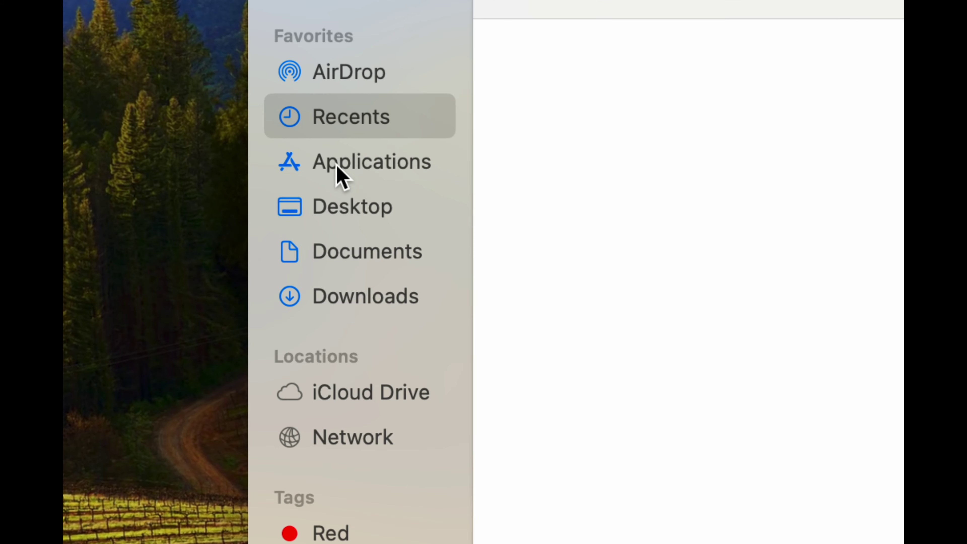
left_click(337, 166)
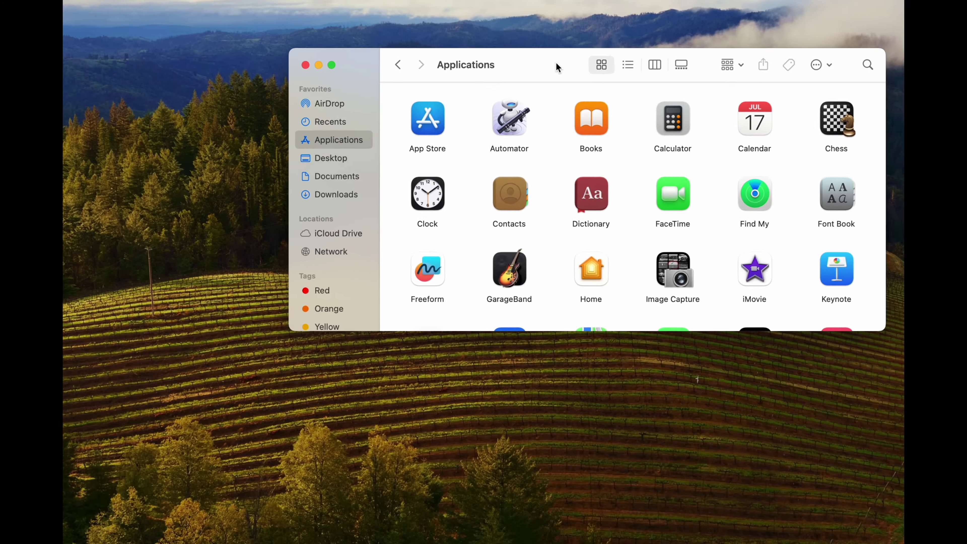
left_click_drag(723, 315, 900, 496)
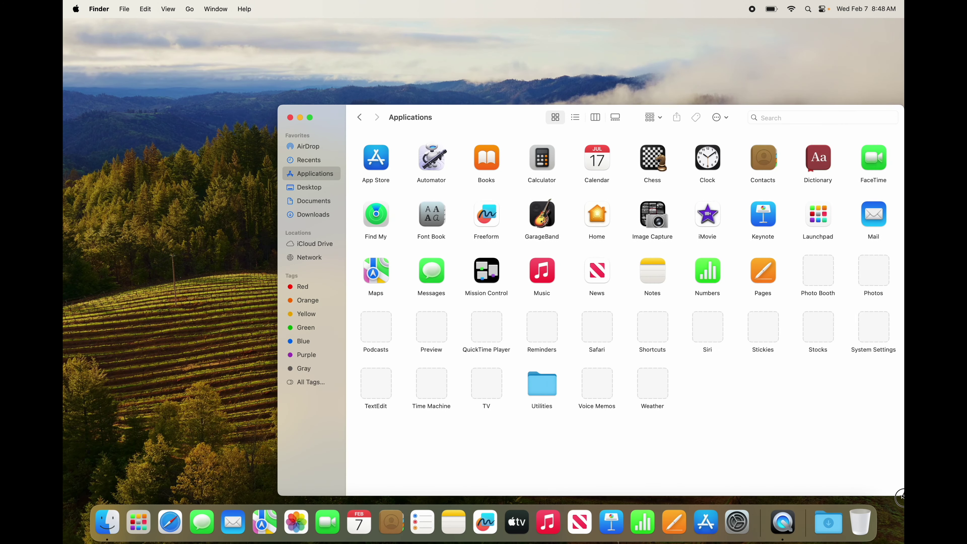
left_click_drag(475, 113, 361, 69)
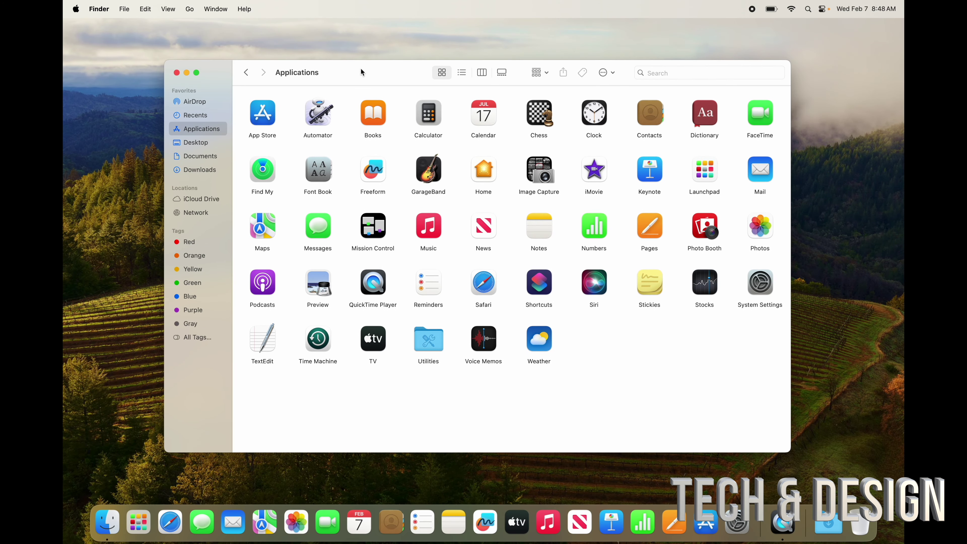
Step: View the contents of the Utilities folder, return to Applications and close the Finder window
double_click(429, 344)
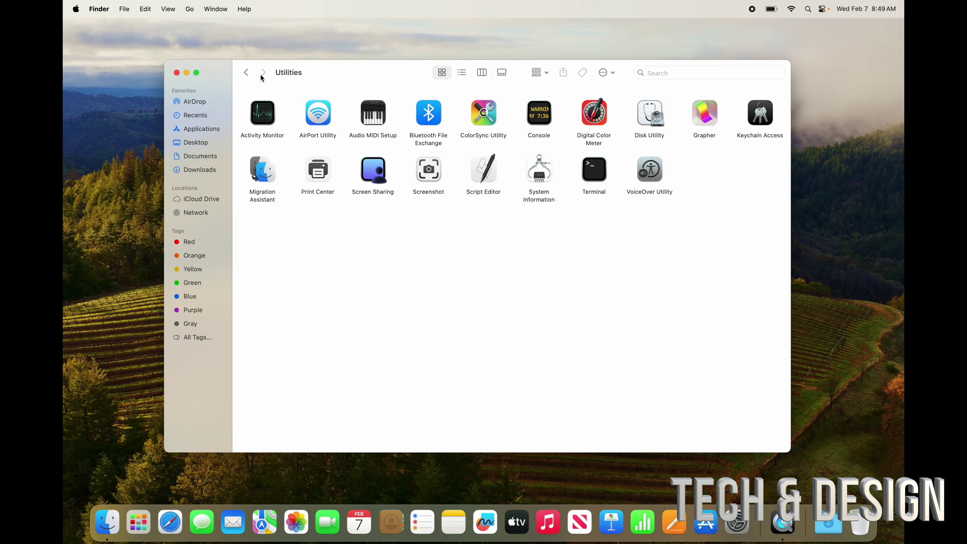
left_click(246, 72)
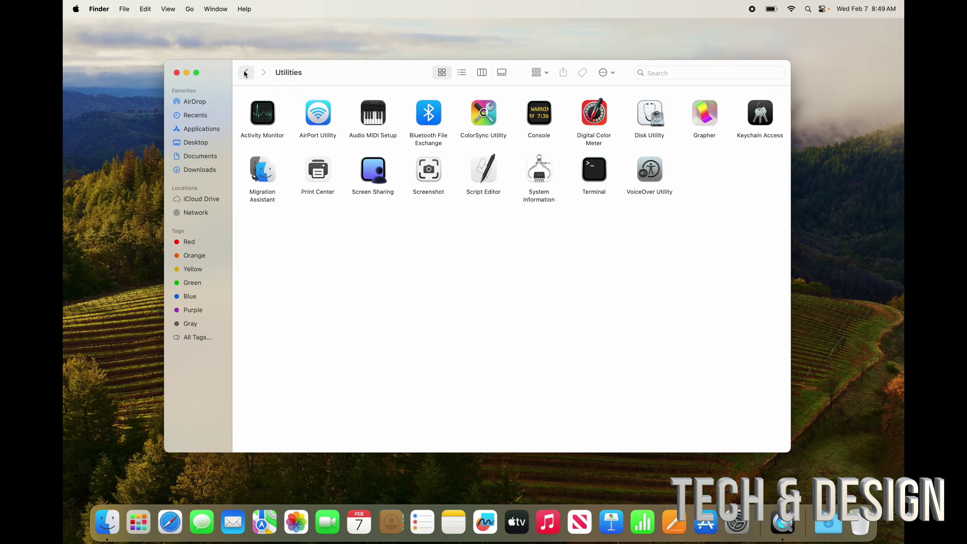
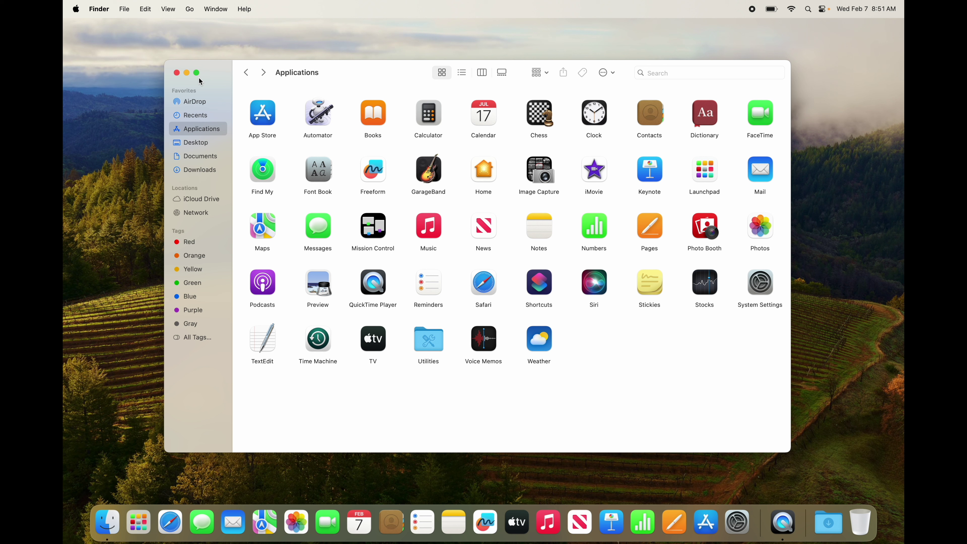
left_click(177, 72)
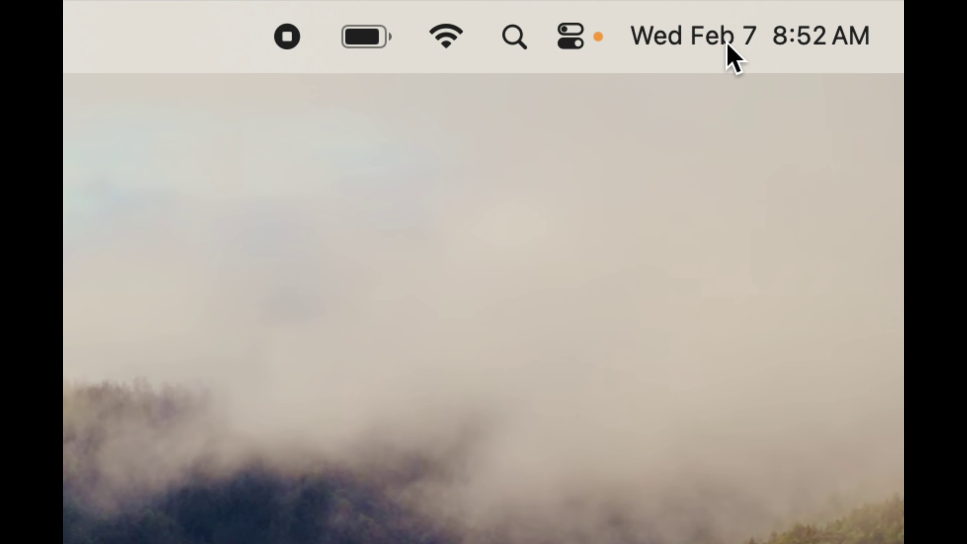
Step: Open Notification Center and dismiss the What's New card
left_click(740, 46)
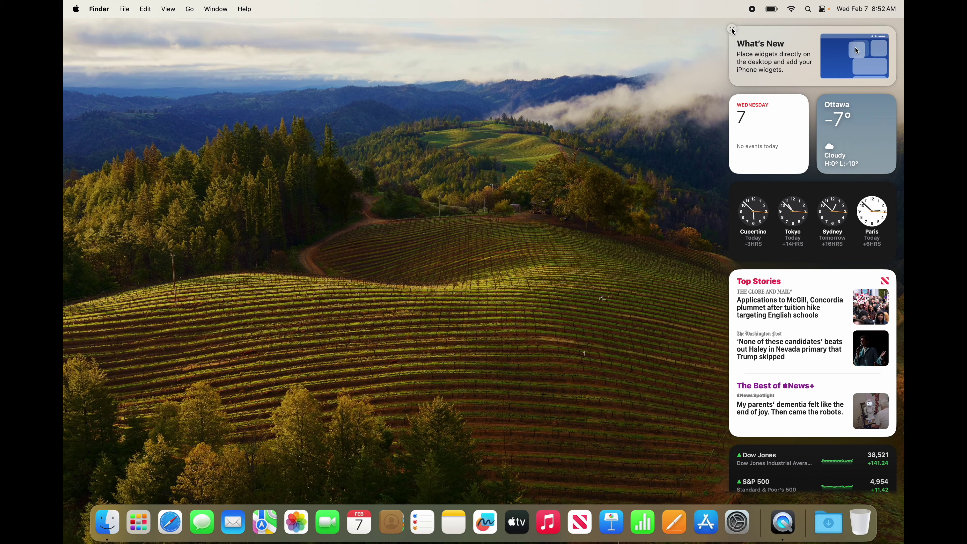
left_click(732, 30)
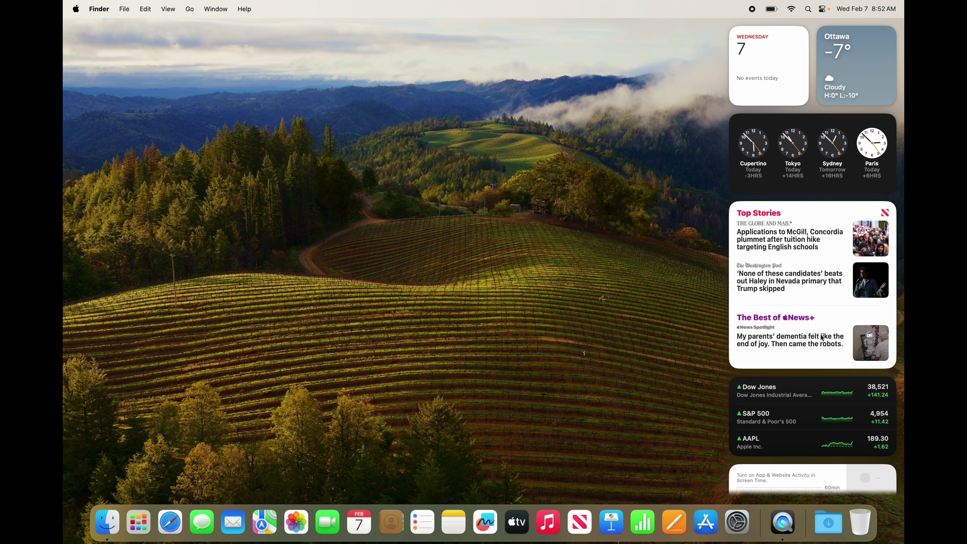
Step: Start editing the Notification Center widgets and remove the Screen Time and Stocks widgets
scroll(809, 259, "down", 5)
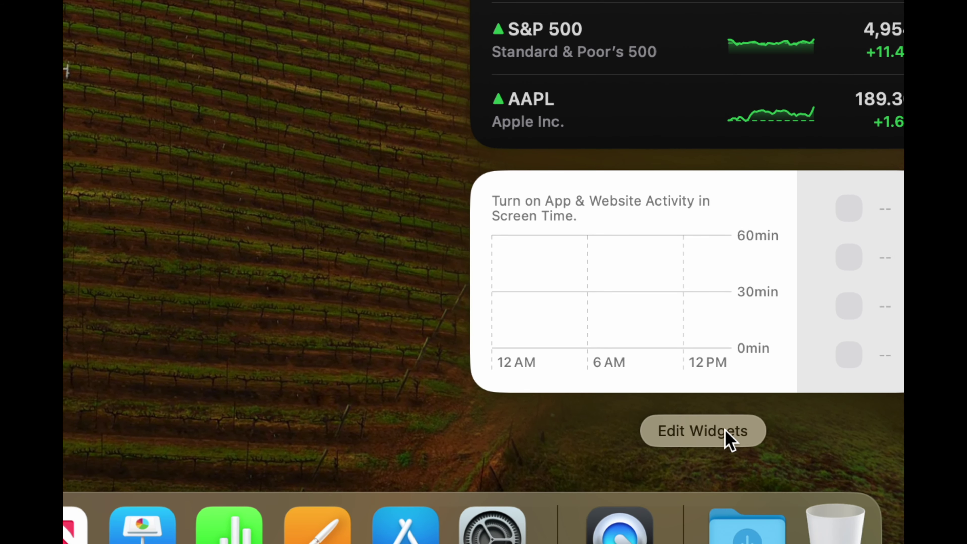
left_click(695, 435)
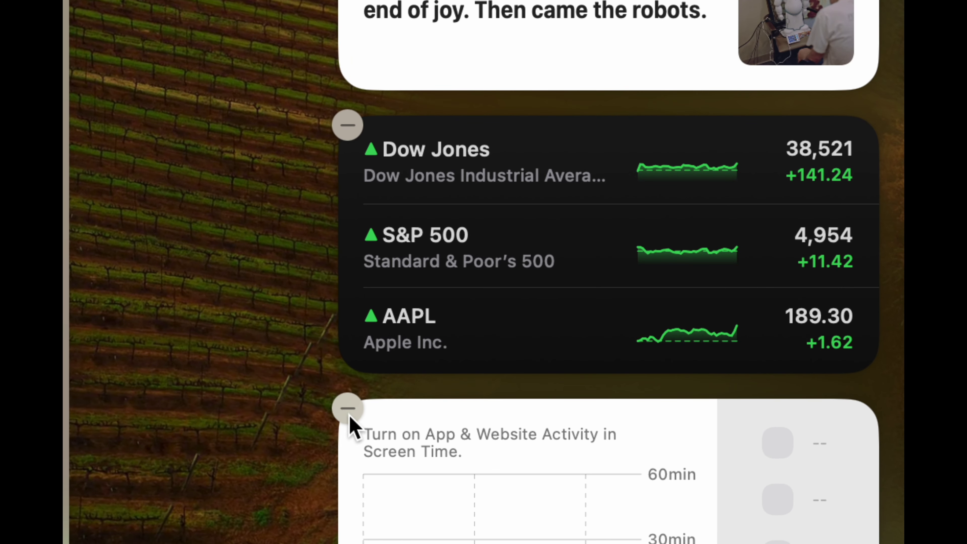
left_click(347, 409)
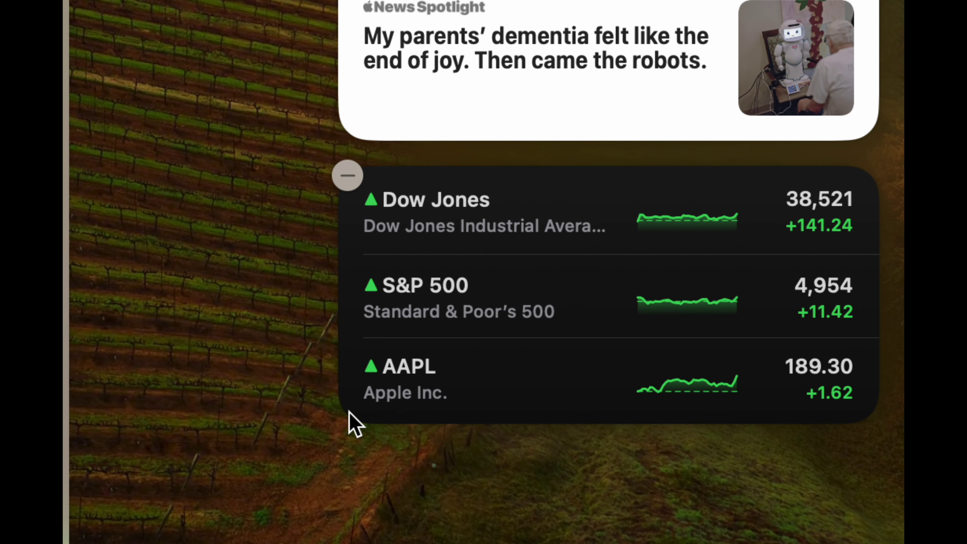
left_click(346, 173)
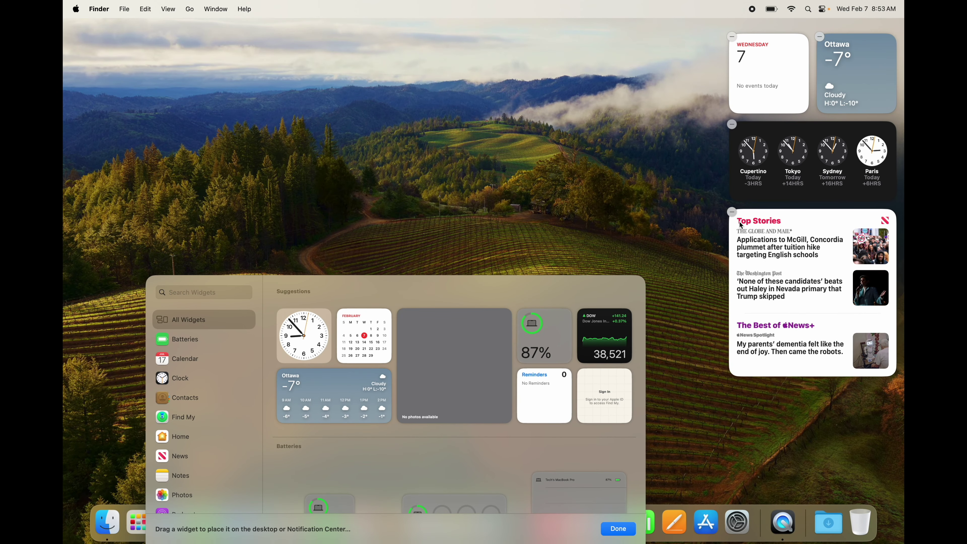
Step: Remove the remaining News, World Clock, Calendar and Weather widgets from Notification Center
left_click(732, 213)
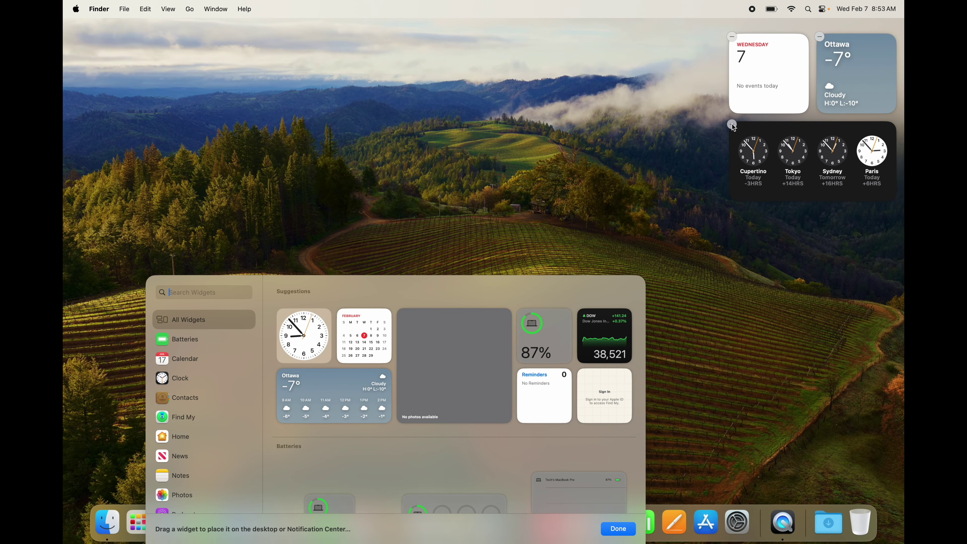
left_click(732, 124)
left_click(731, 37)
left_click(732, 37)
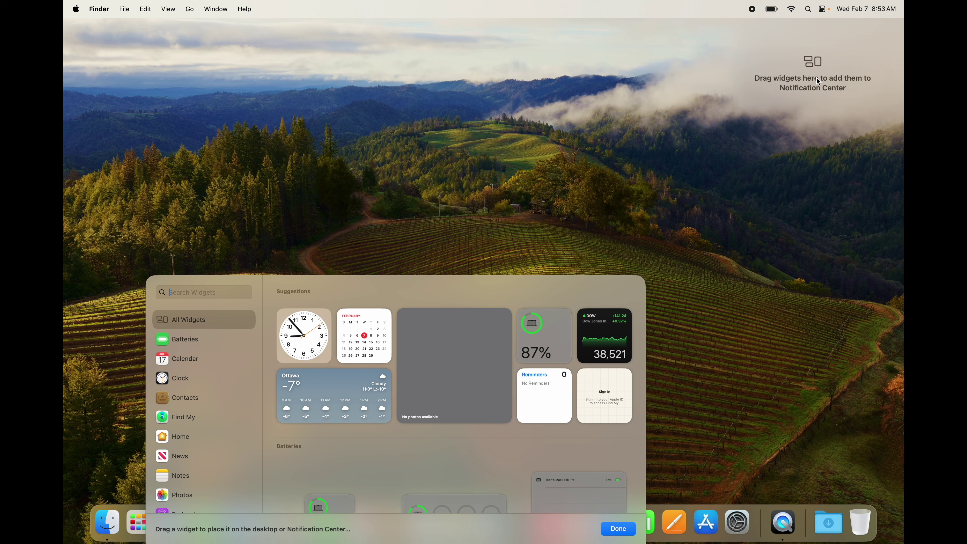
Step: Look through the list of apps that offer widgets in the widget gallery
scroll(190, 396, "down", 5)
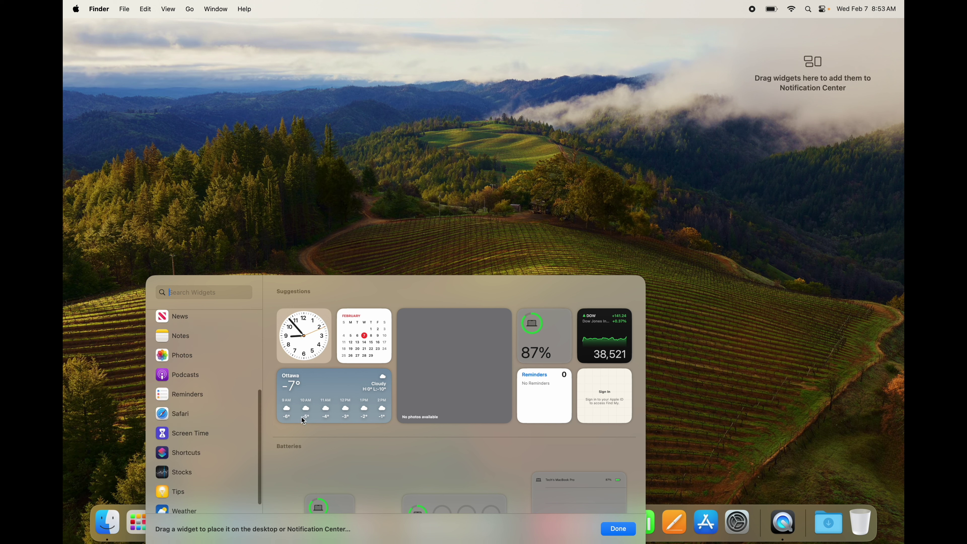
scroll(351, 432, "down", 4)
scroll(351, 432, "down", 2)
scroll(351, 432, "up", 6)
scroll(209, 412, "down", 1)
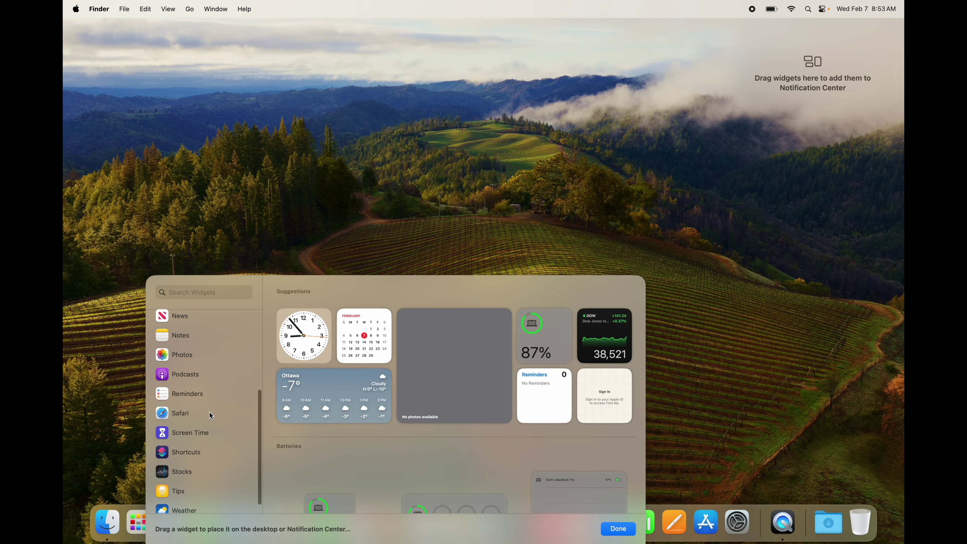
scroll(209, 412, "up", 5)
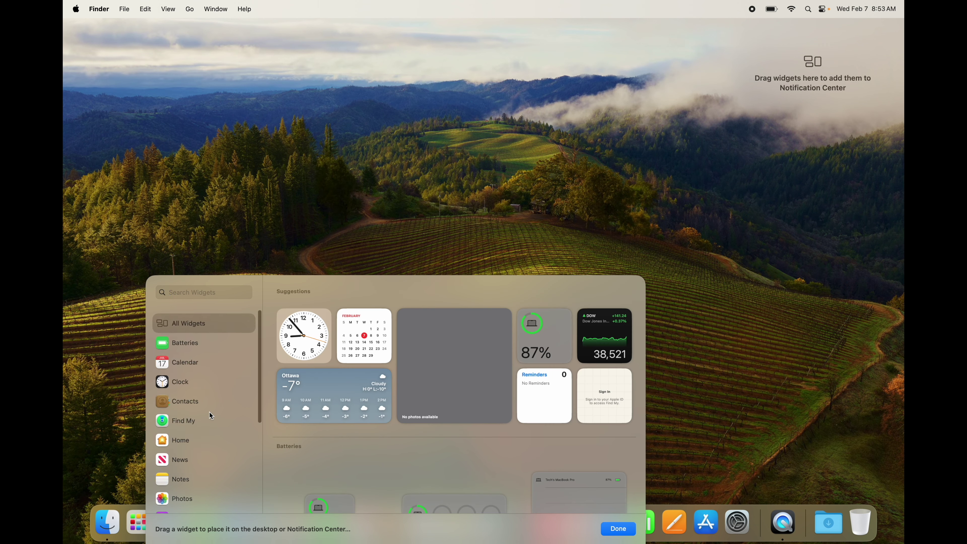
scroll(209, 411, "down", 5)
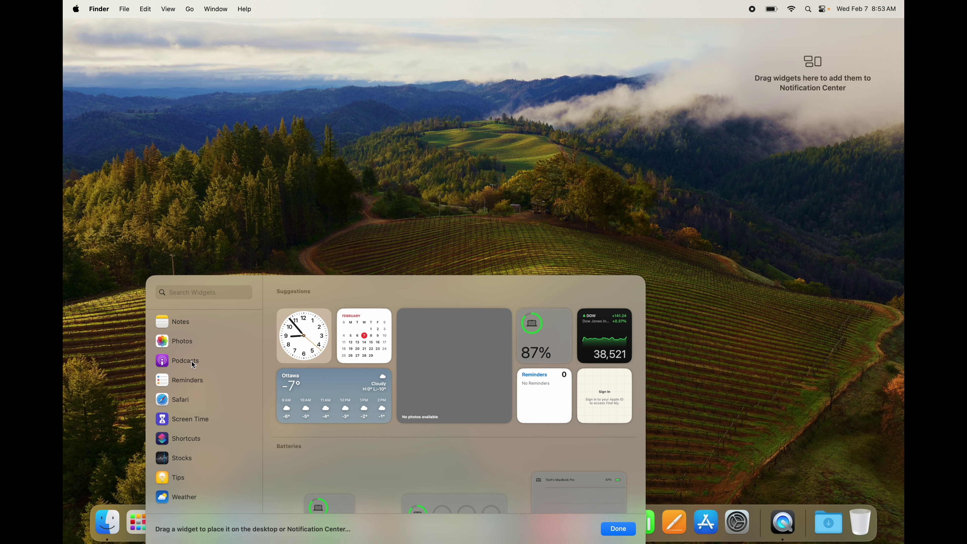
Step: Add the small Podcasts Up Next widget to Notification Center and place the large square one below it
left_click(167, 363)
left_click(171, 364)
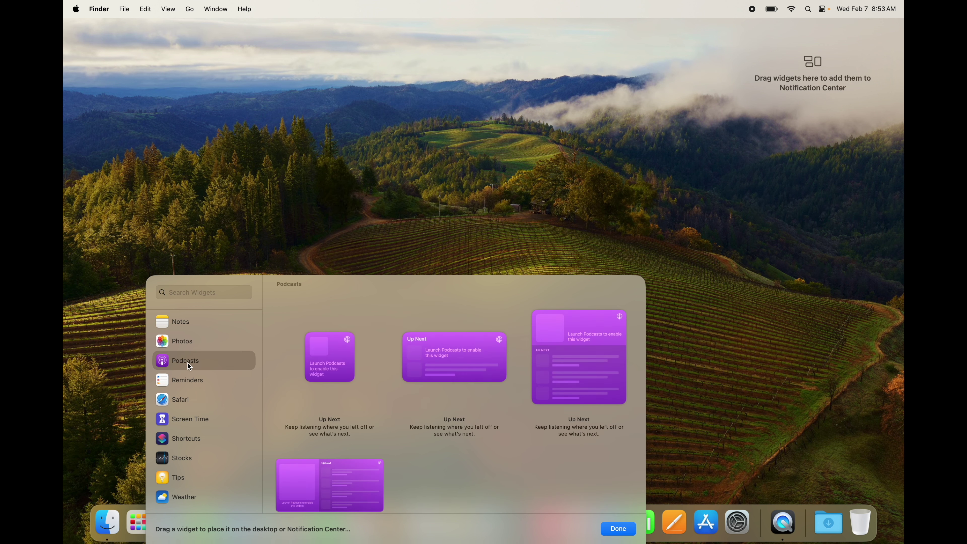
mouse_move(331, 368)
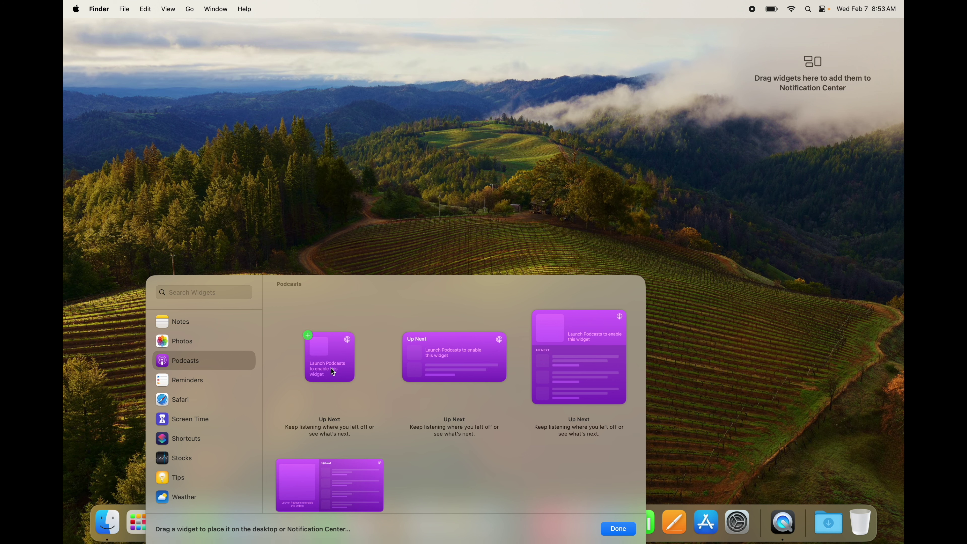
mouse_move(576, 376)
mouse_move(446, 357)
left_click_drag(337, 353, 755, 110)
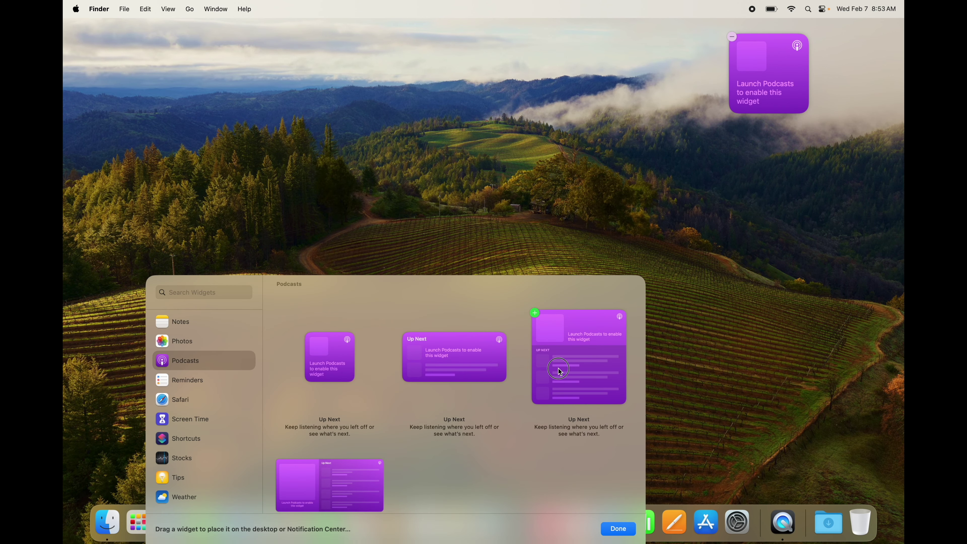
left_click_drag(558, 369, 794, 218)
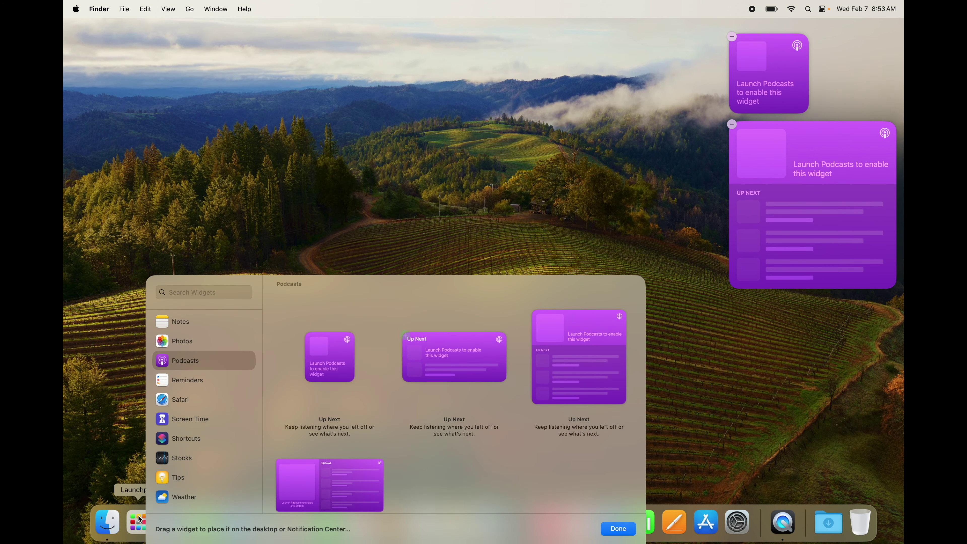
Step: Add the small Photos Featured widget beside the small Podcasts widget and the medium Reminders List widget below the large one
left_click(185, 341)
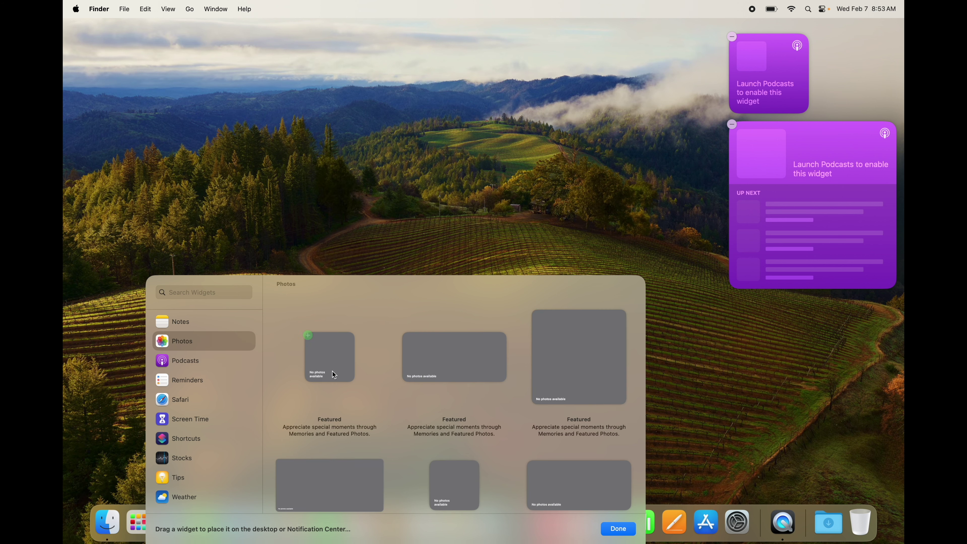
left_click_drag(329, 358, 837, 95)
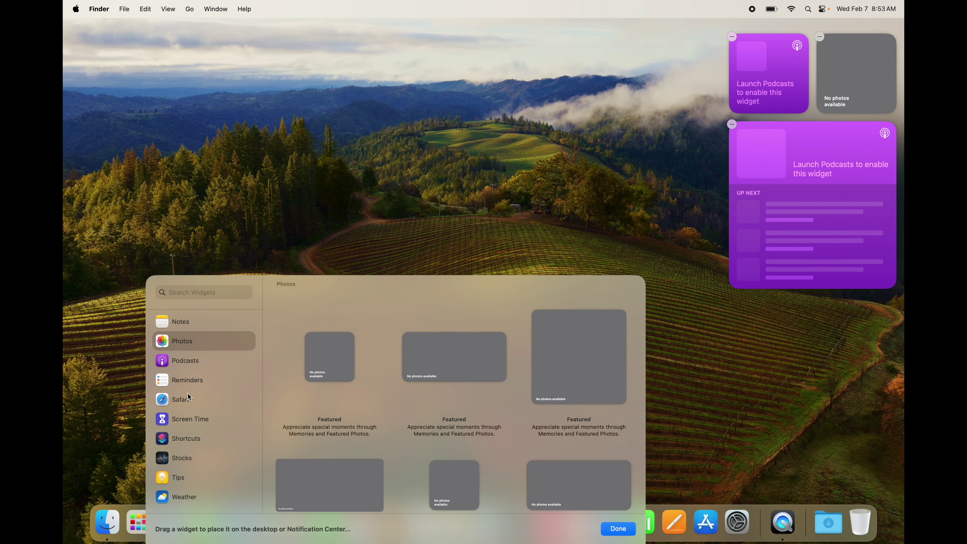
left_click(178, 382)
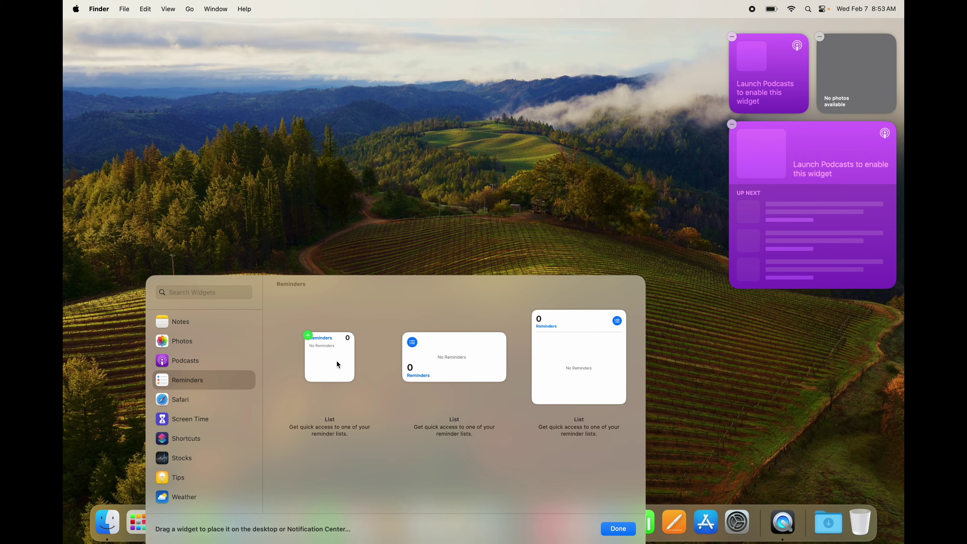
left_click_drag(447, 366, 790, 358)
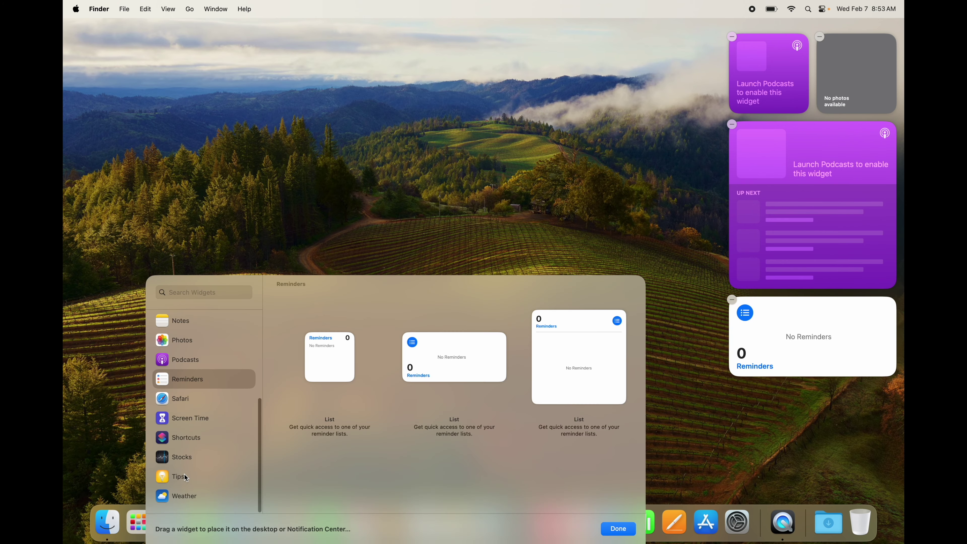
Step: Add the medium Weather Forecast widget below Reminders and the medium Batteries Status widget beneath it
left_click(179, 495)
left_click(450, 356)
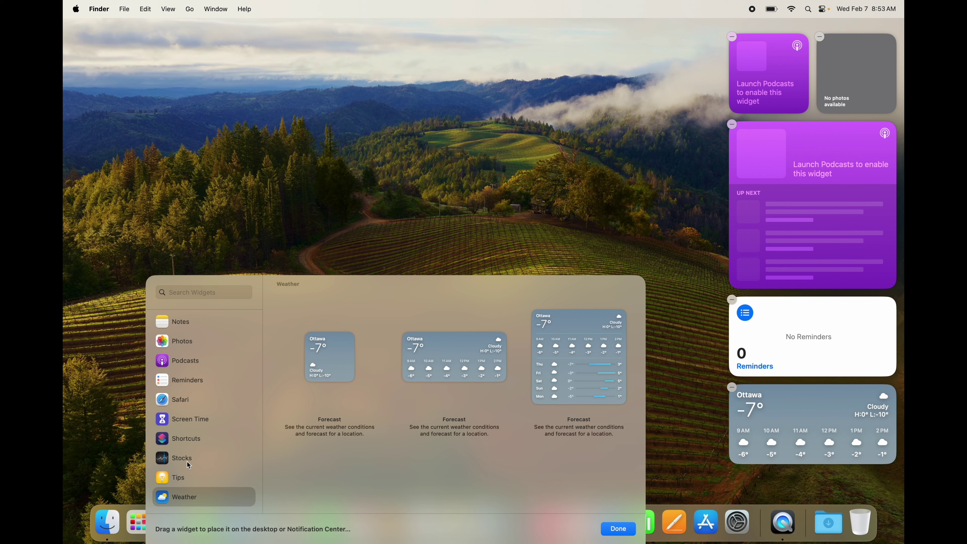
scroll(189, 465, "up", 5)
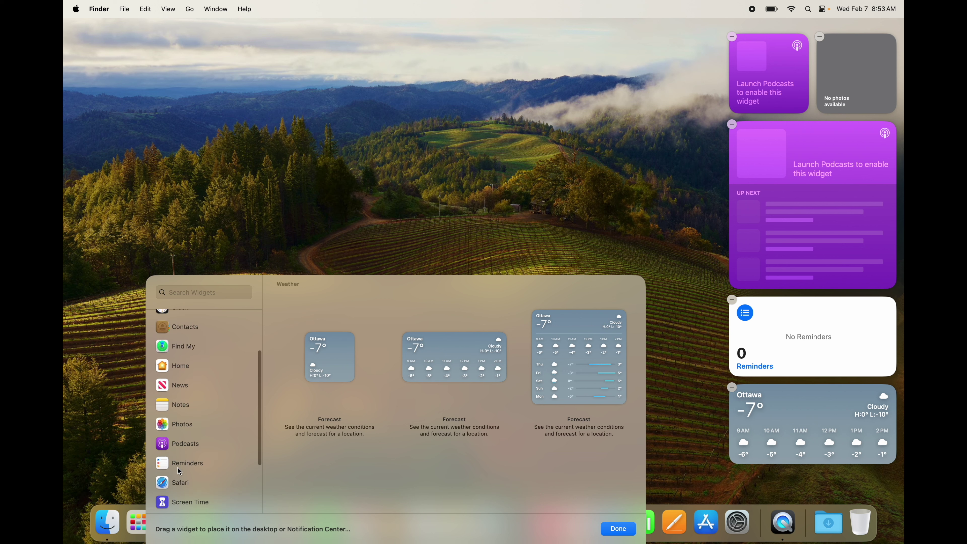
scroll(180, 471, "up", 4)
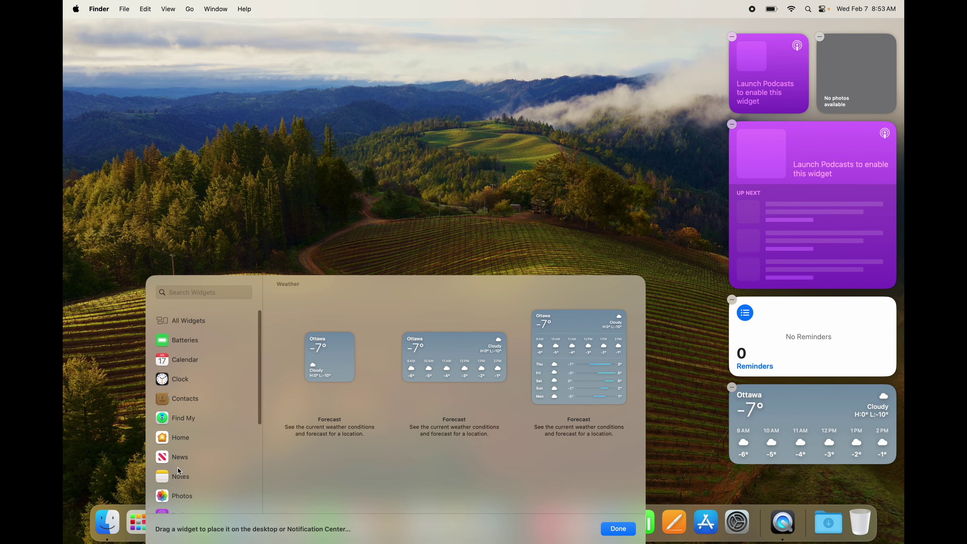
left_click(175, 340)
left_click_drag(419, 358, 762, 470)
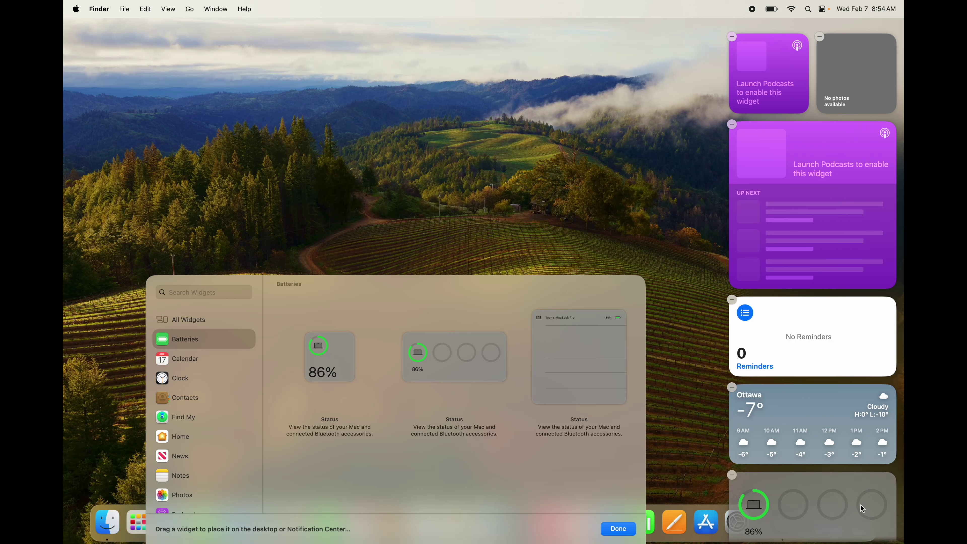
Step: Browse the app list and the full All Widgets gallery to examine the widgets and sizes available
scroll(199, 427, "down", 5)
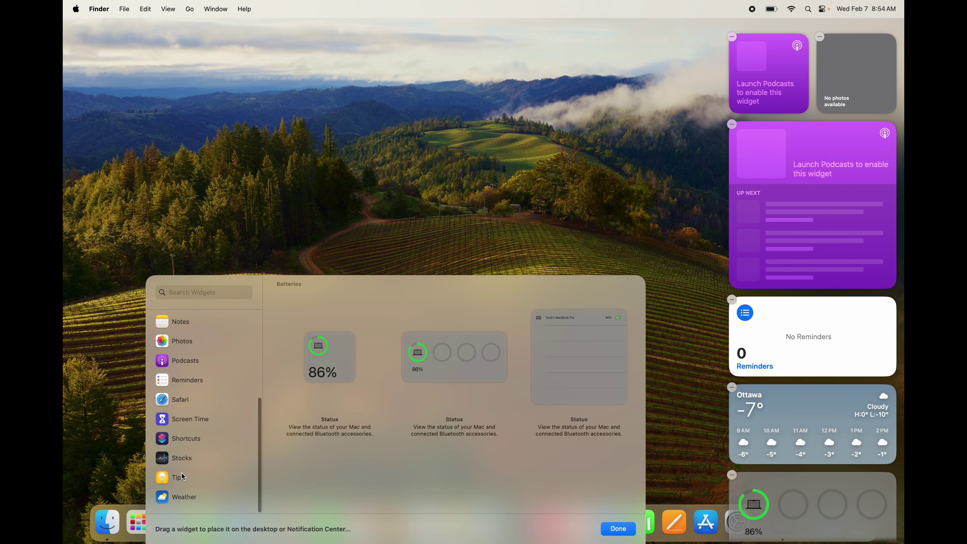
scroll(185, 449, "up", 3)
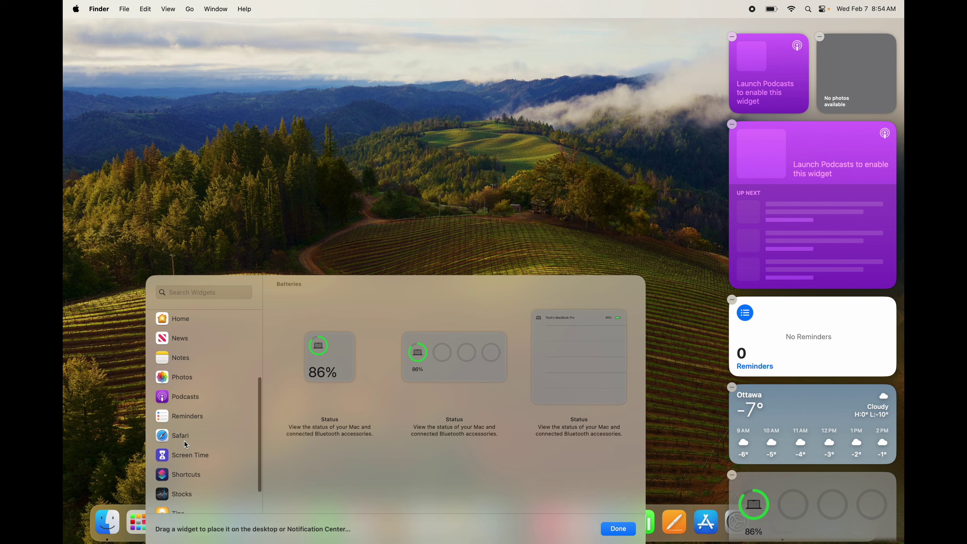
scroll(185, 445, "up", 5)
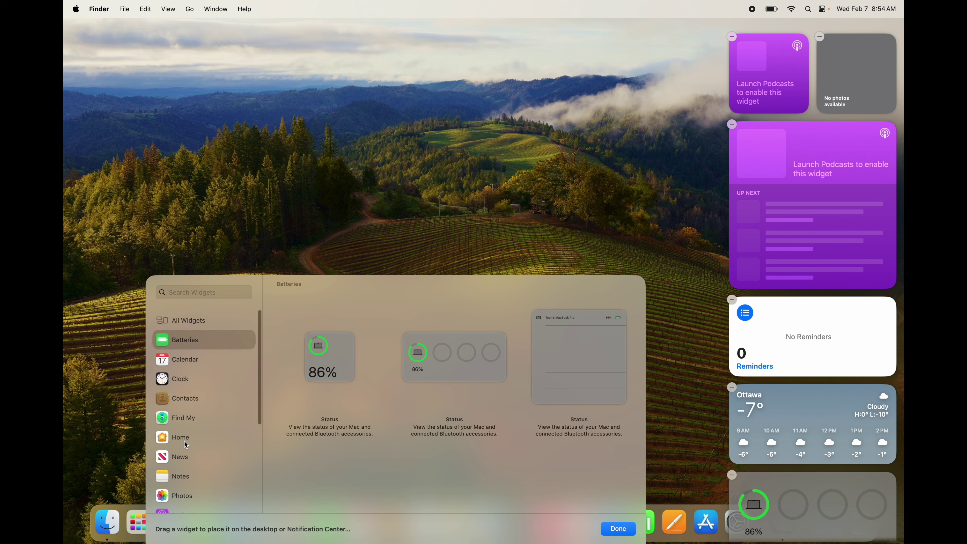
left_click(181, 323)
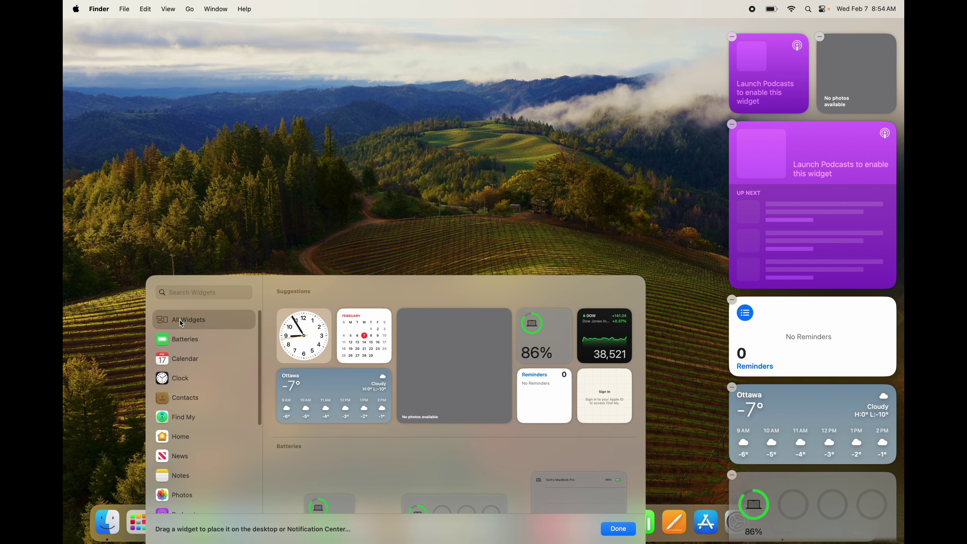
scroll(556, 402, "down", 10)
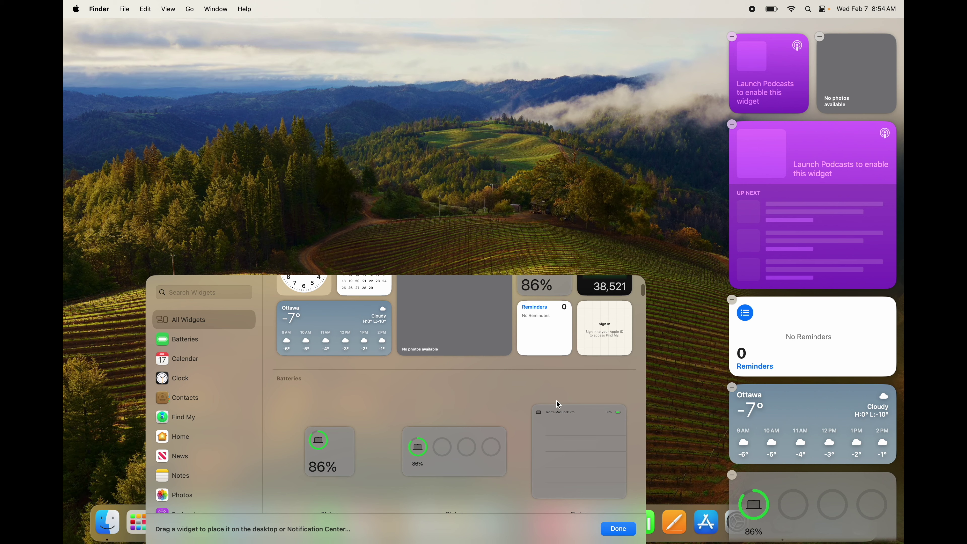
scroll(557, 404, "down", 15)
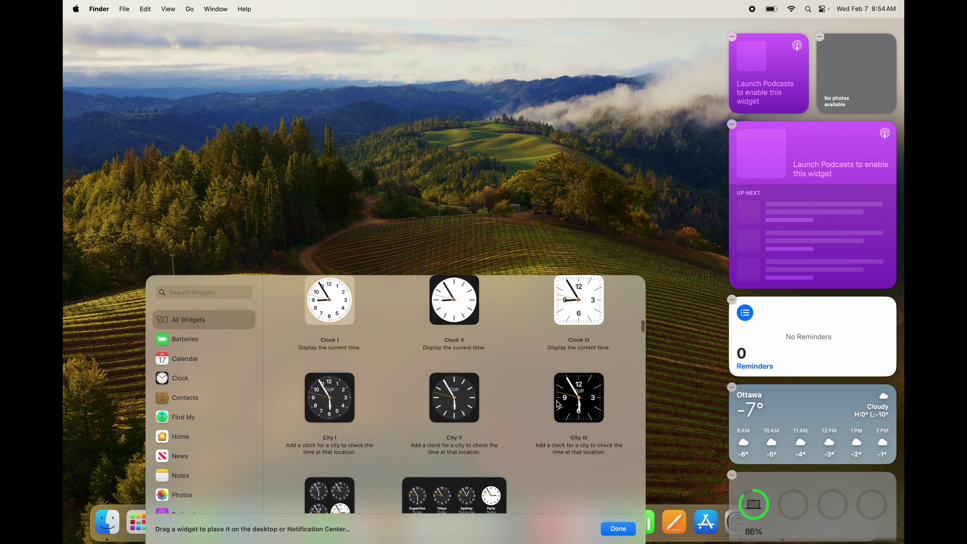
scroll(556, 402, "down", 20)
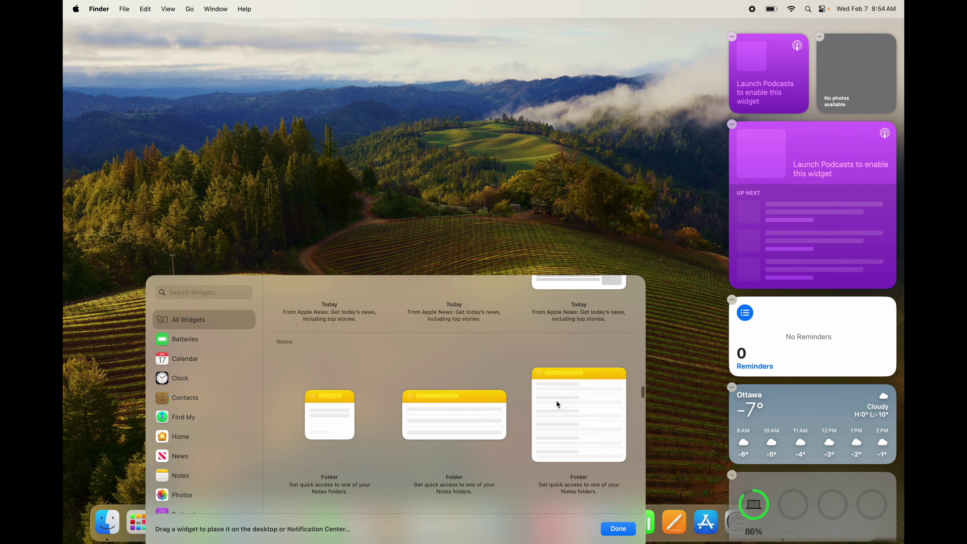
scroll(556, 401, "down", 20)
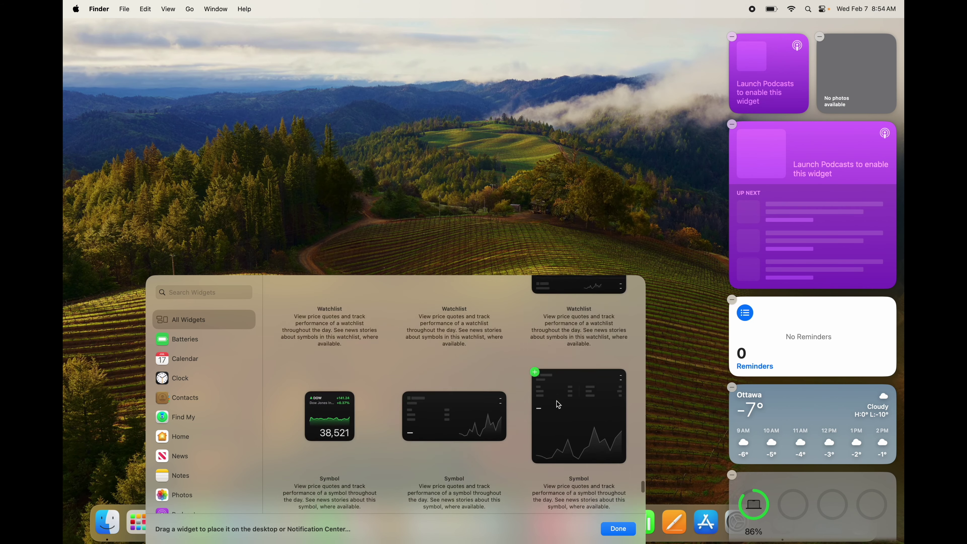
scroll(556, 401, "up", 15)
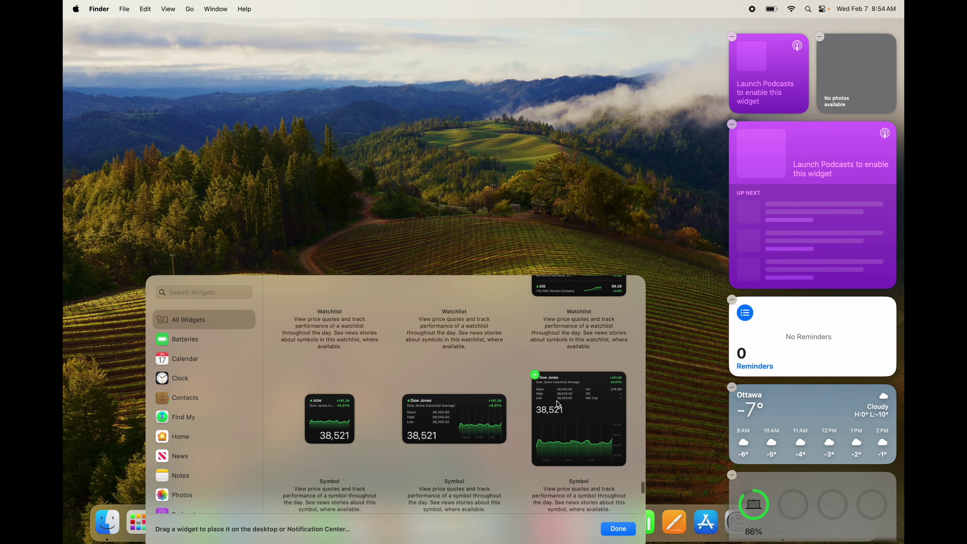
scroll(556, 401, "up", 8)
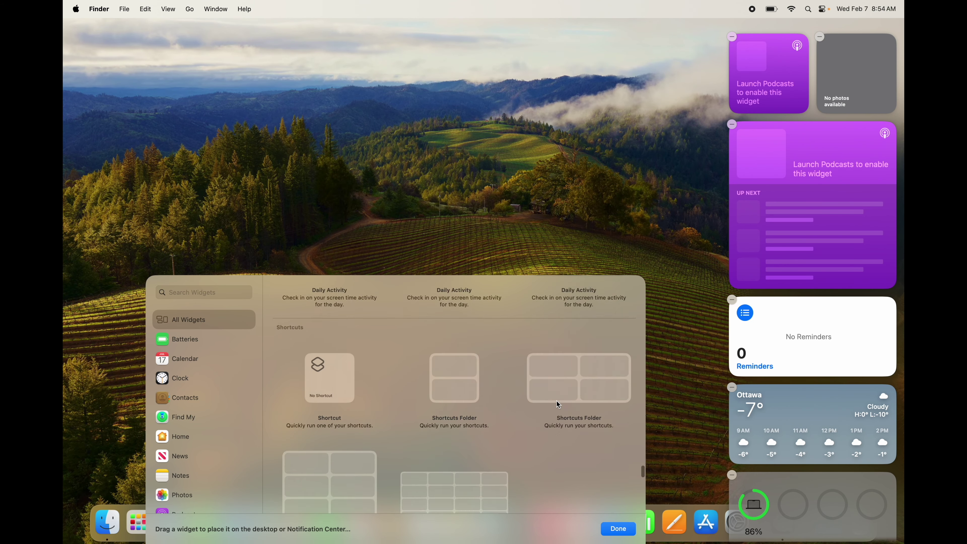
scroll(556, 401, "up", 6)
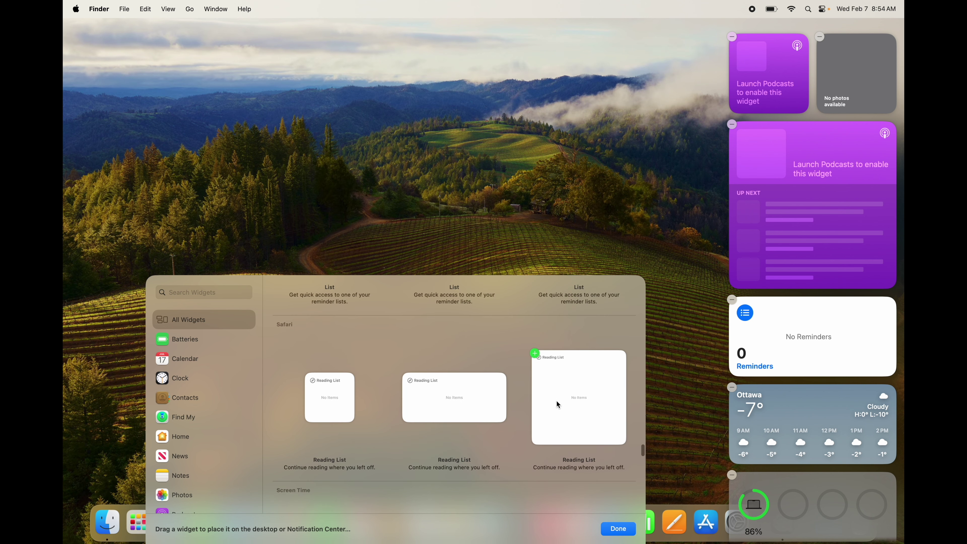
scroll(557, 402, "up", 6)
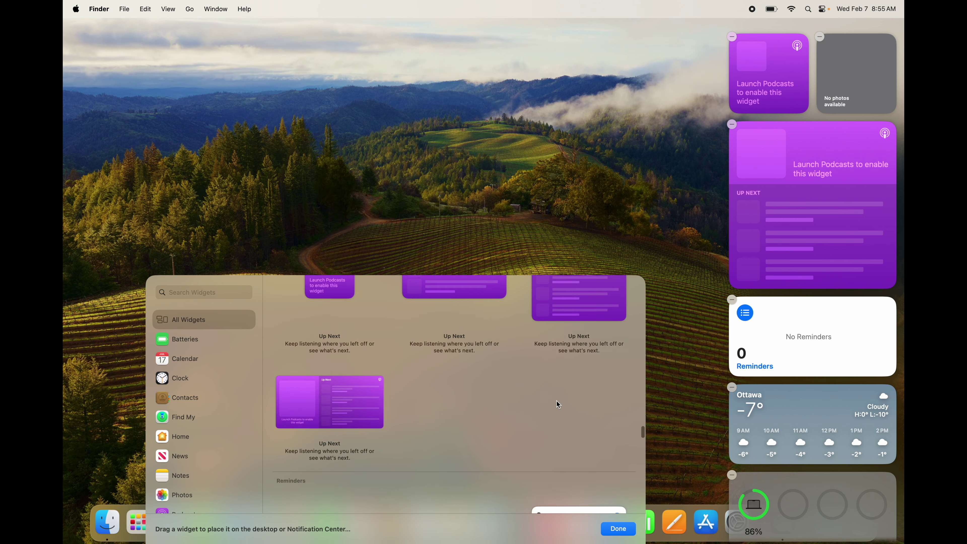
scroll(556, 401, "up", 3)
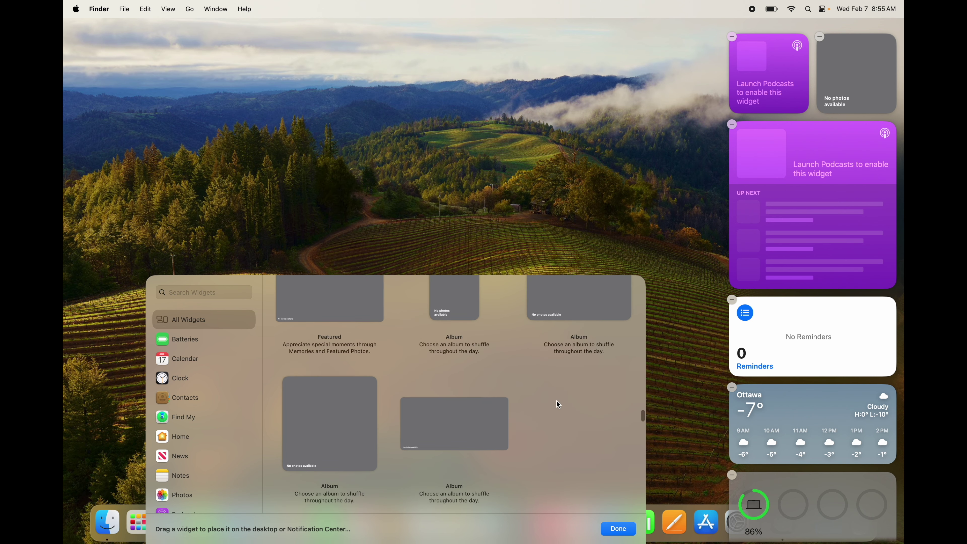
scroll(557, 404, "up", 10)
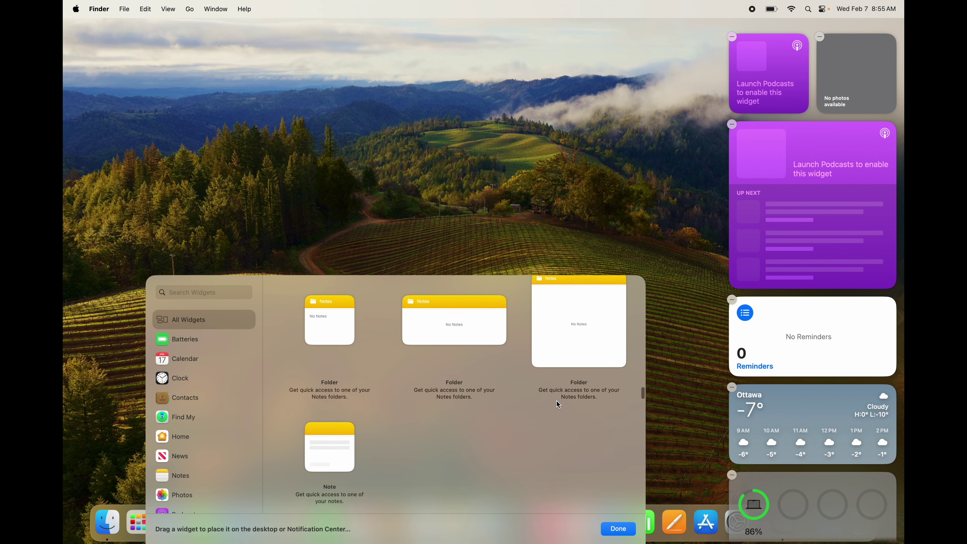
scroll(559, 400, "up", 1)
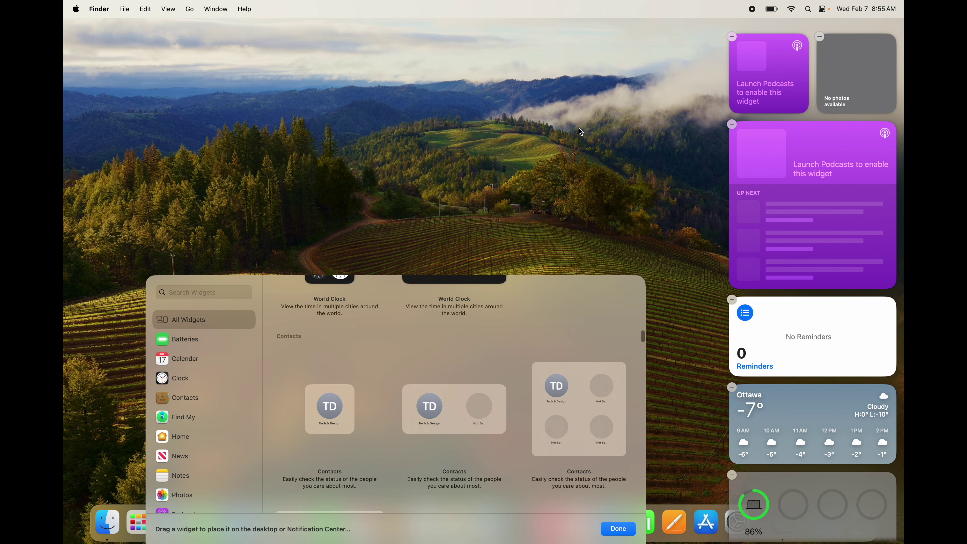
Step: Close the widget editor and allow Home to use the current location
left_click(642, 168)
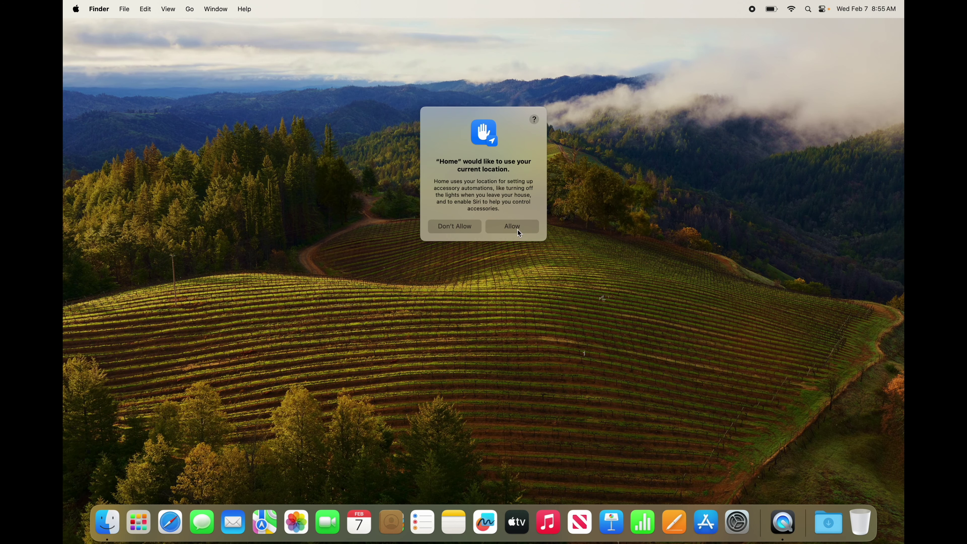
left_click(517, 228)
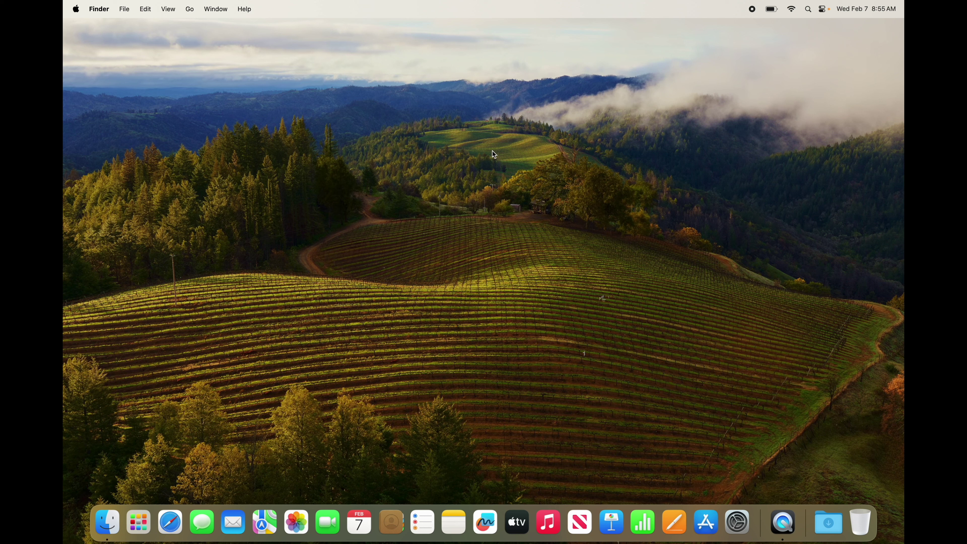
Step: Move the Weather Forecast and Reminders widgets from Notification Center onto the desktop, with Reminders below Weather
left_click(869, 8)
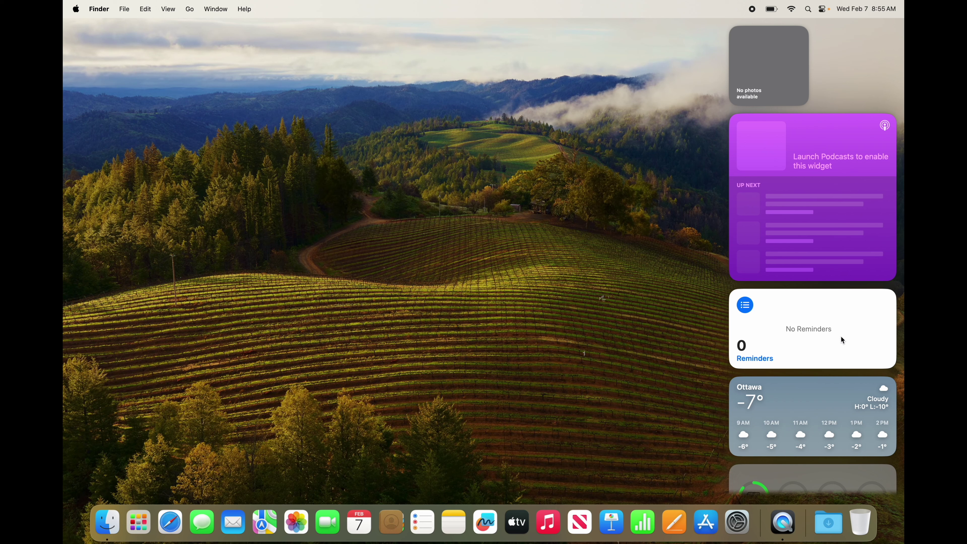
scroll(841, 335, "down", 4)
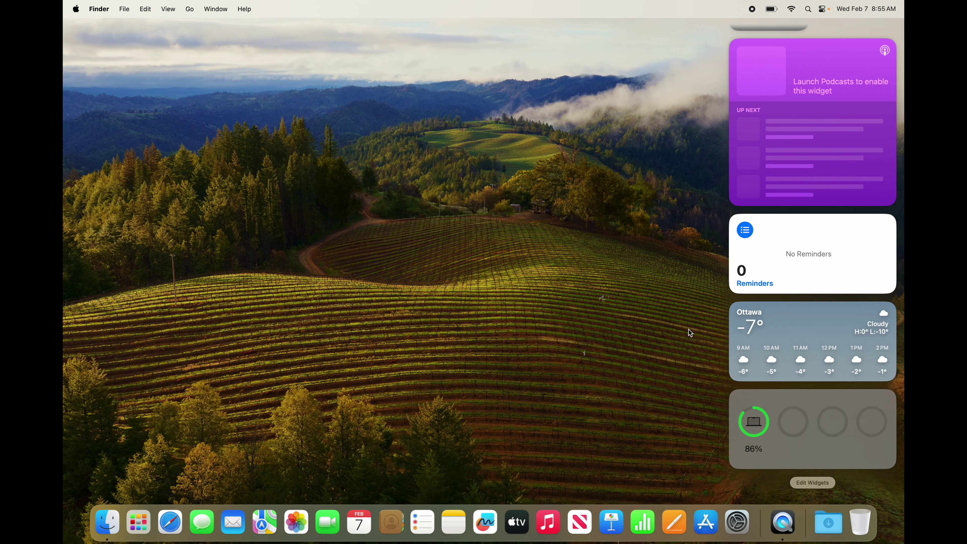
left_click_drag(820, 339, 462, 113)
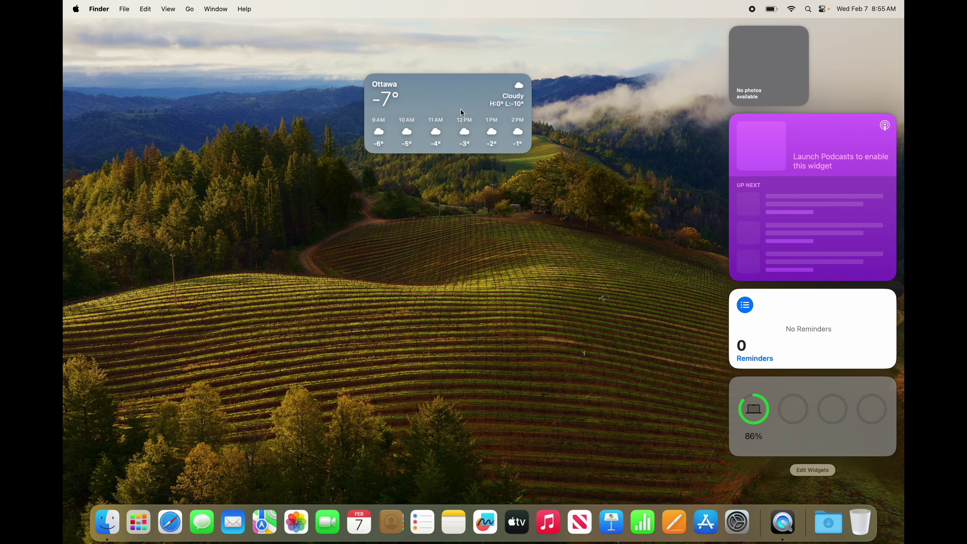
left_click_drag(820, 328, 481, 229)
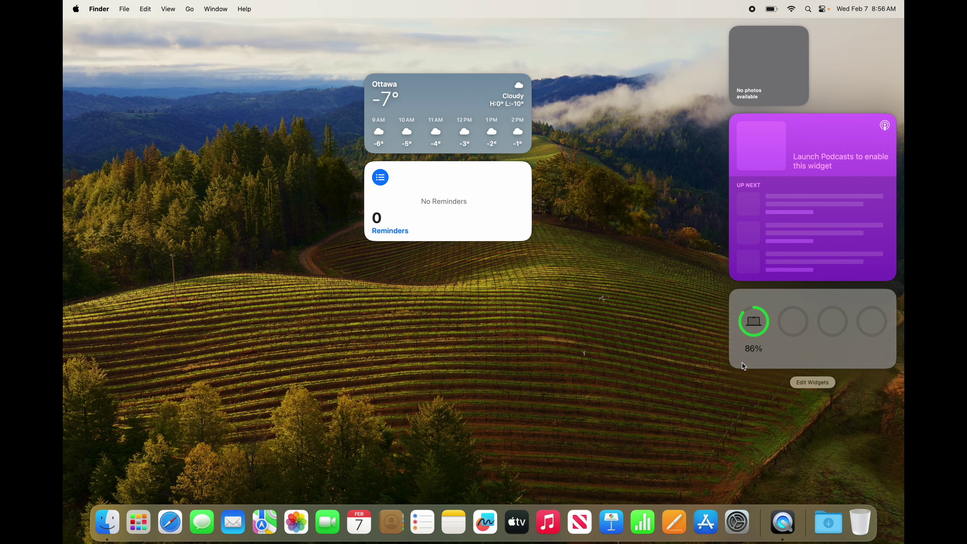
Step: Add the suggested analog Clock widget to Notification Center below Batteries and close the widget editor
left_click(812, 382)
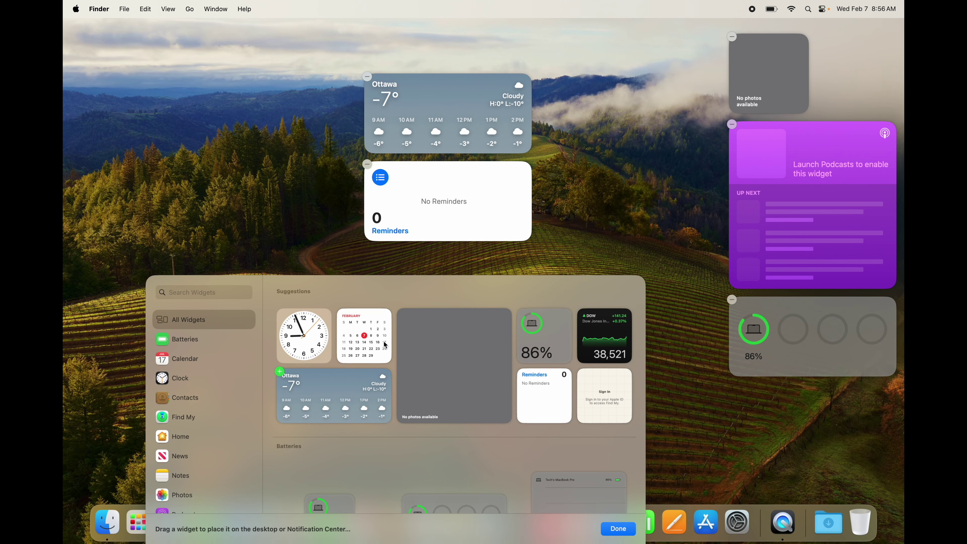
left_click_drag(301, 337, 725, 356)
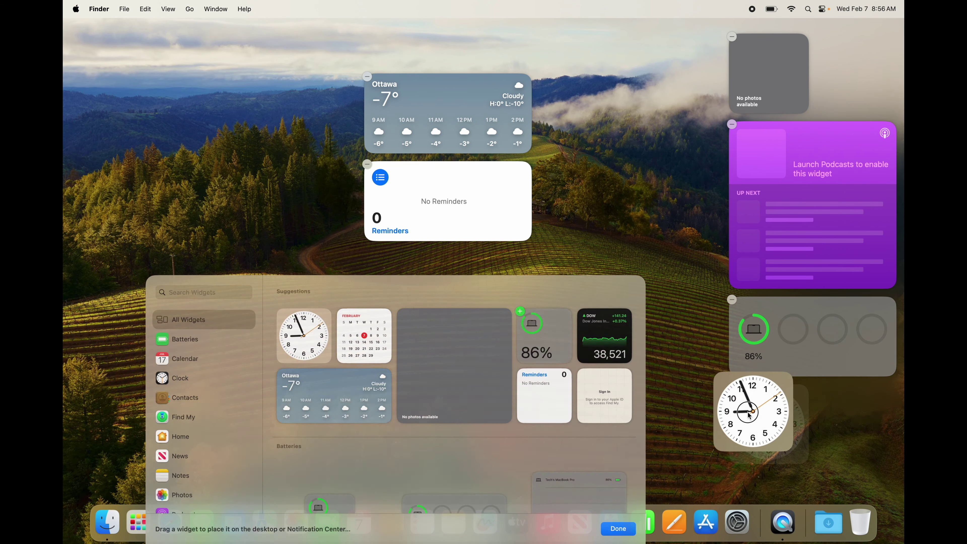
left_click(705, 340)
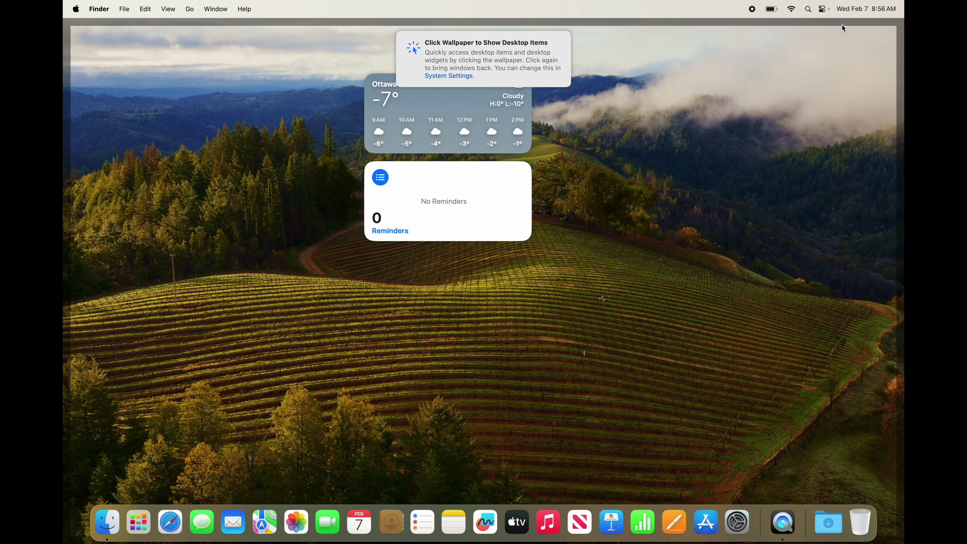
left_click(668, 168)
Step: Move the Clock widget from Notification Center onto the desktop beside the Weather widget and close Notification Center
left_click(889, 10)
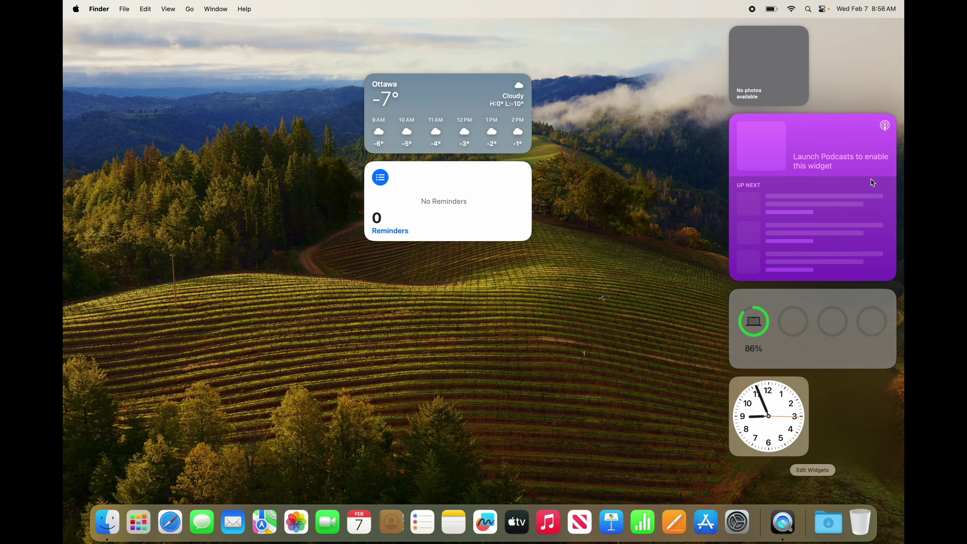
left_click_drag(771, 398, 599, 93)
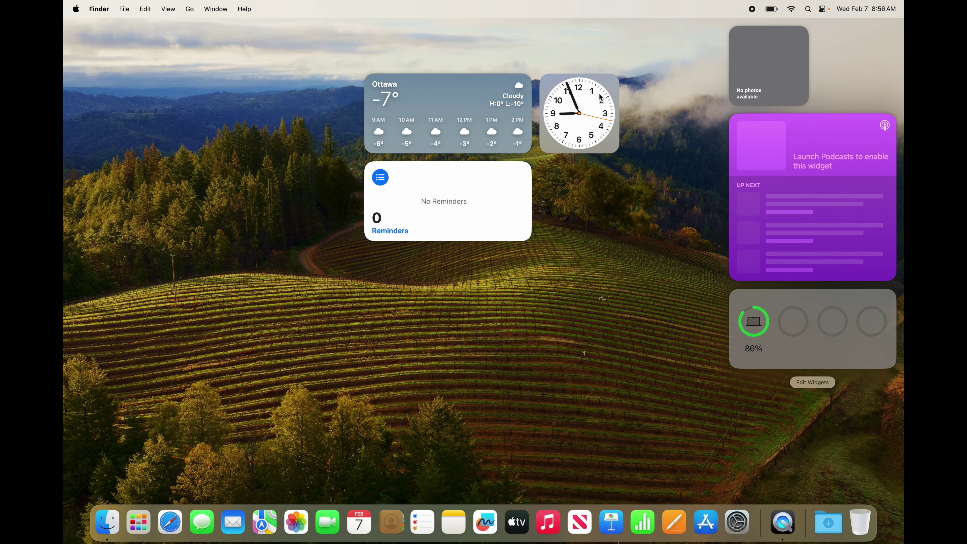
left_click(677, 175)
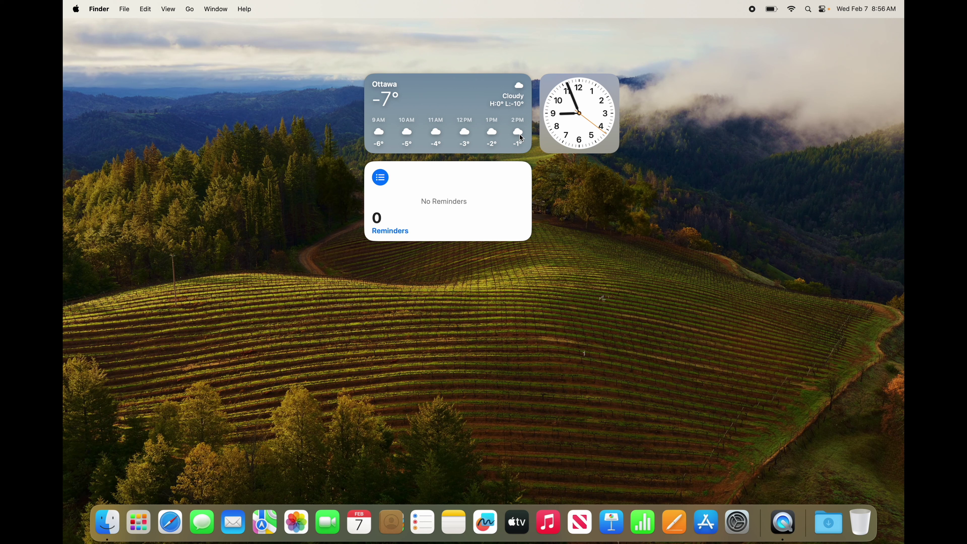
Step: Line up the Reminders, Weather and Clock widgets in one row along the desktop's upper edge, with Clock last
left_click_drag(560, 124, 799, 76)
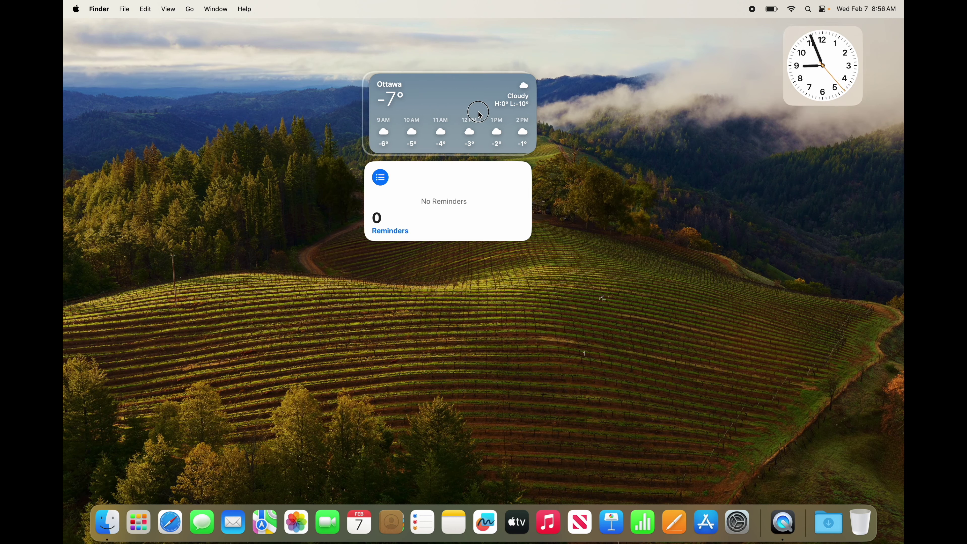
left_click_drag(474, 101, 676, 69)
left_click_drag(489, 194, 555, 59)
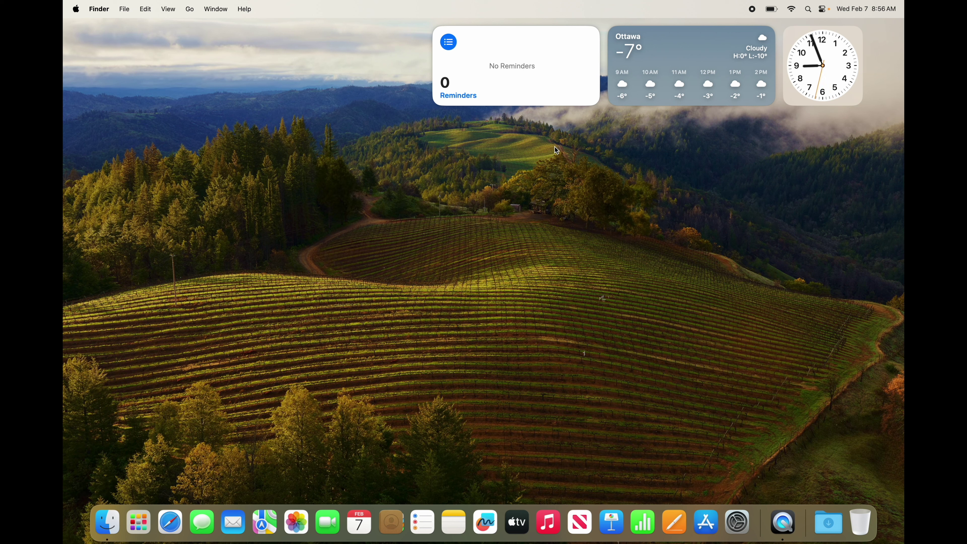
Step: Rearrange the desktop widgets into a row near the middle of the wallpaper, ordered Clock, Reminders, Weather
left_click_drag(540, 64, 457, 258)
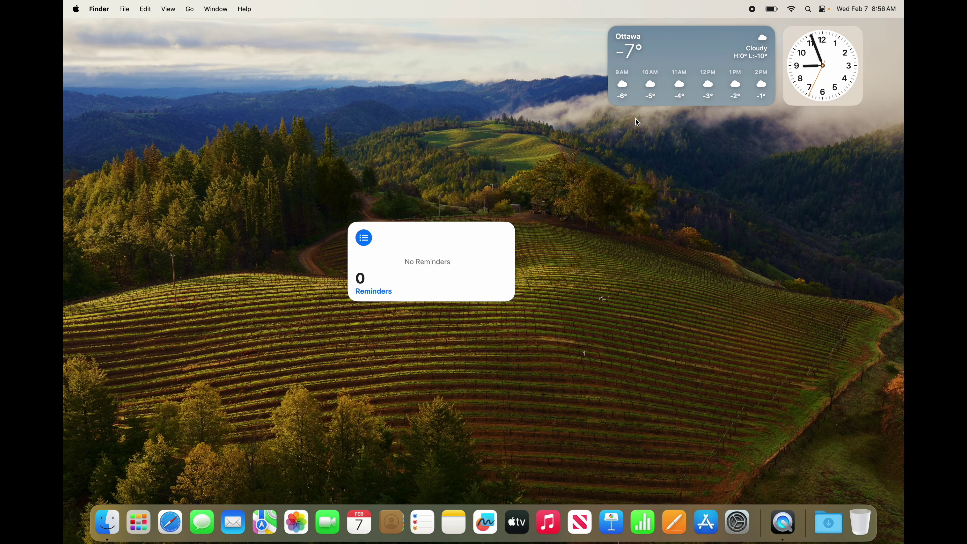
left_click_drag(658, 69, 609, 255)
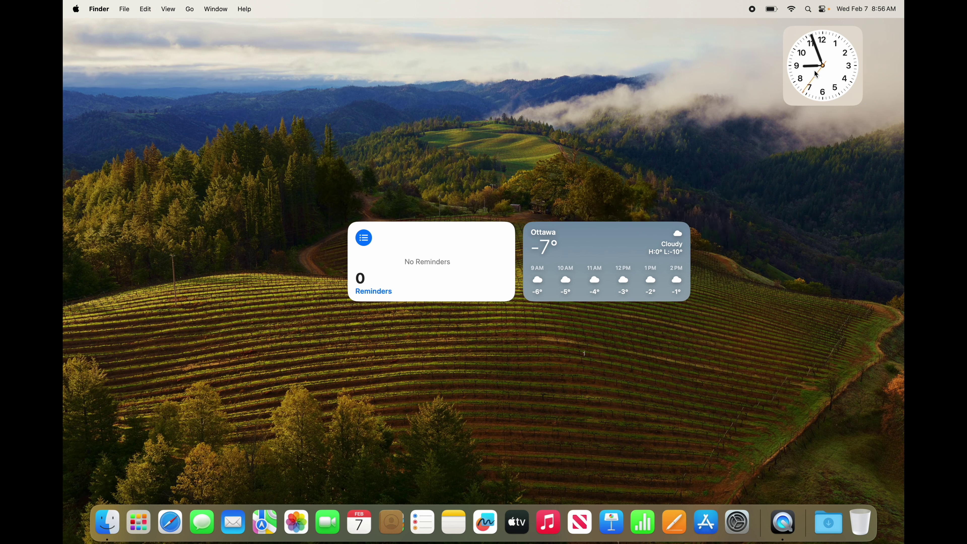
left_click_drag(813, 72, 291, 268)
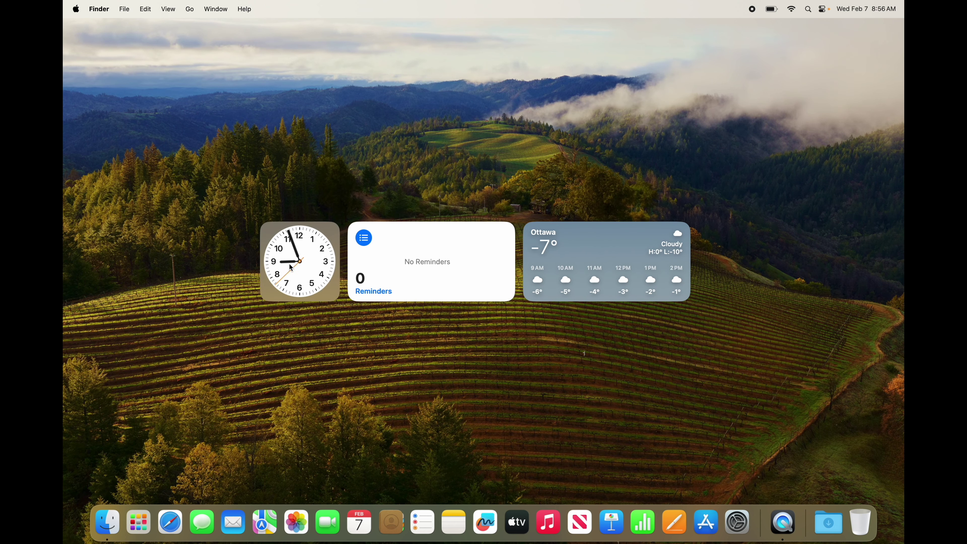
Step: Open the Weather app from its desktop widget, close its window and allow it to use the current location
left_click(615, 247)
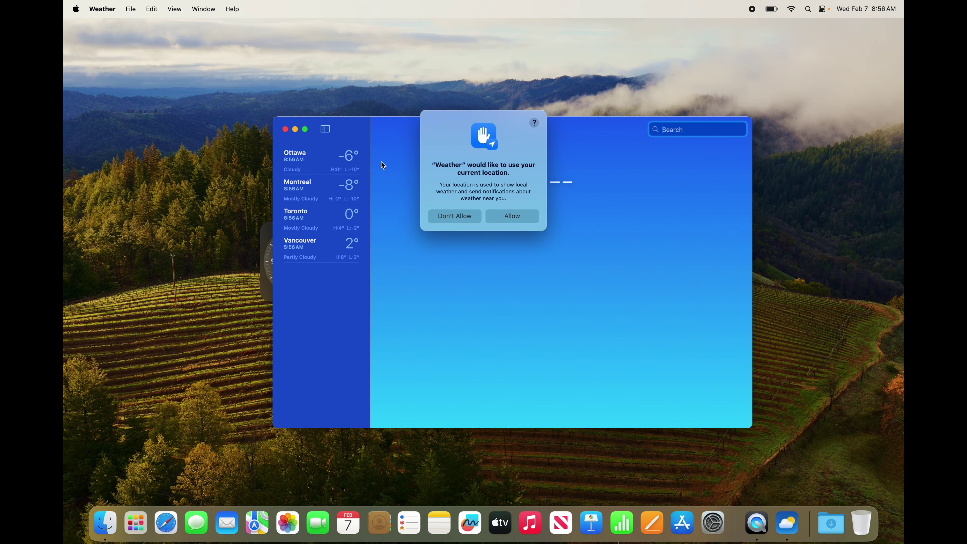
left_click(284, 129)
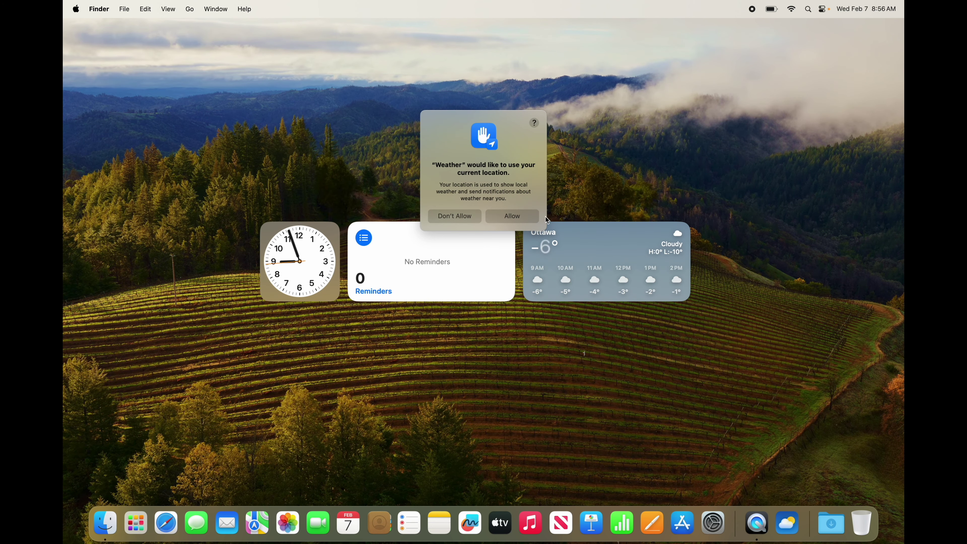
left_click(511, 216)
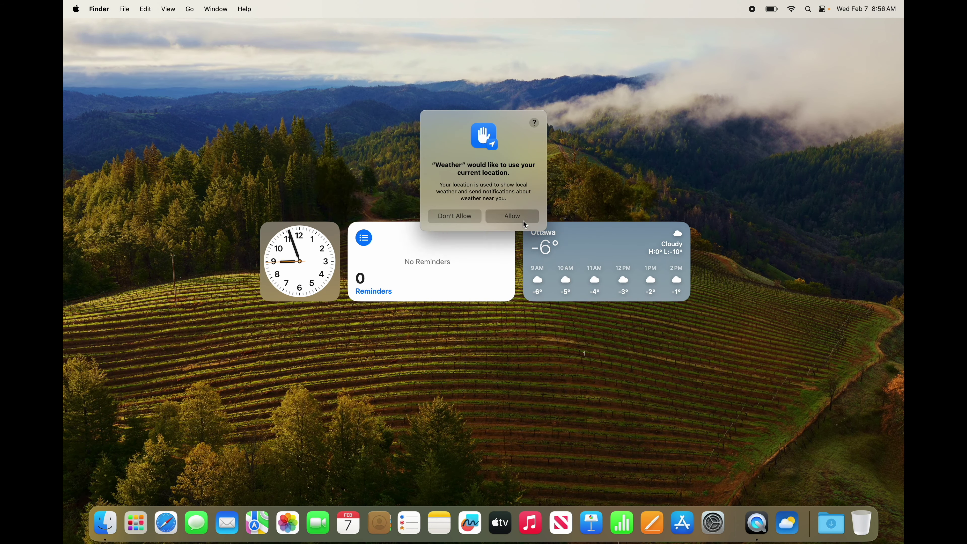
Step: Remove the Weather, Reminders and Clock widgets from the desktop through the widget editor
left_click(871, 9)
left_click(813, 382)
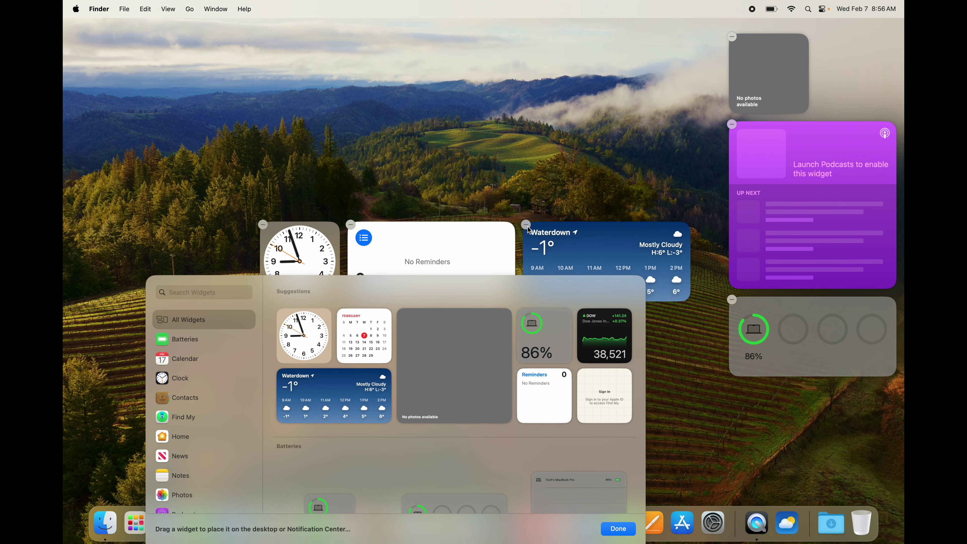
left_click(526, 224)
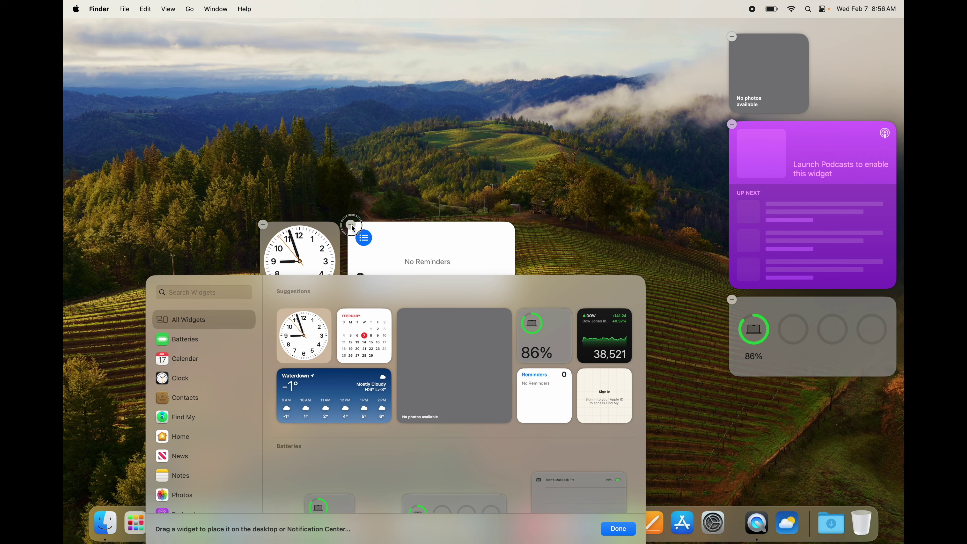
left_click(350, 225)
left_click(262, 224)
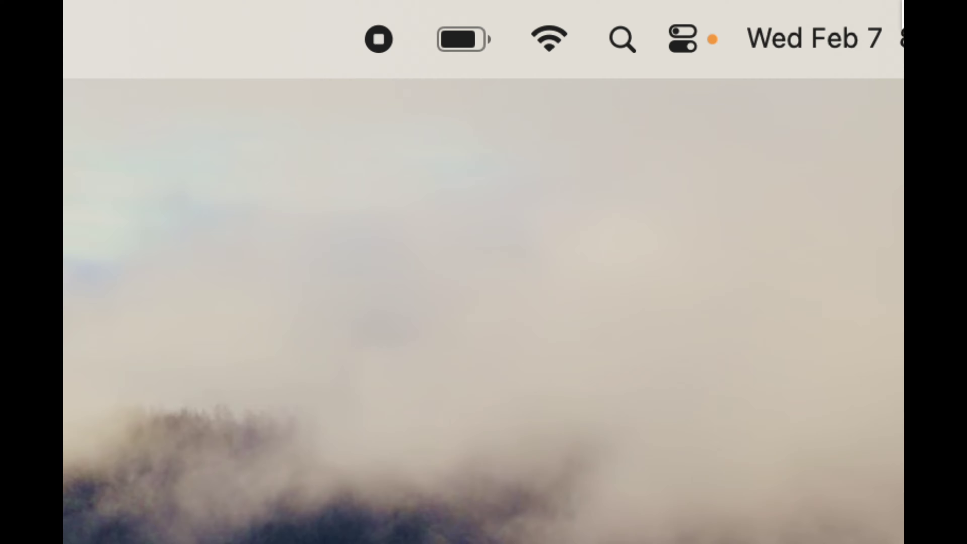
Step: Open Control Center to examine its Wi-Fi, Bluetooth, AirDrop and Focus controls, and close it
left_click(685, 38)
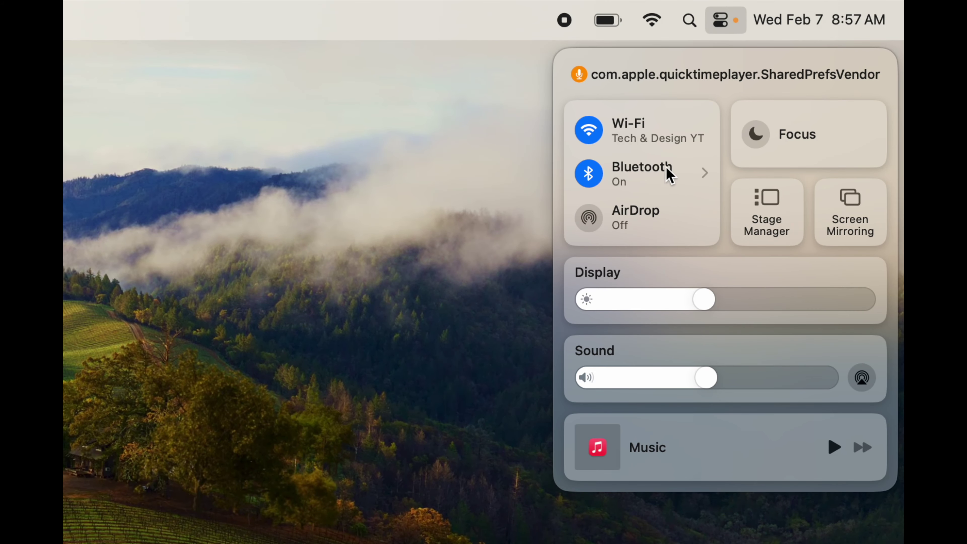
mouse_move(640, 122)
mouse_move(822, 124)
left_click(513, 221)
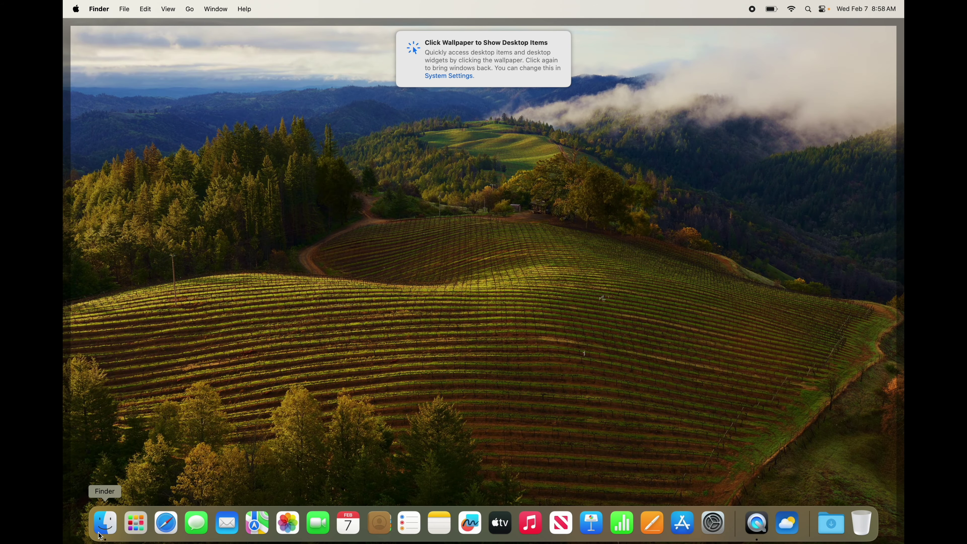
Step: Switch to Finder, view the AirDrop section and its discovery setting, and close the window
left_click(100, 534)
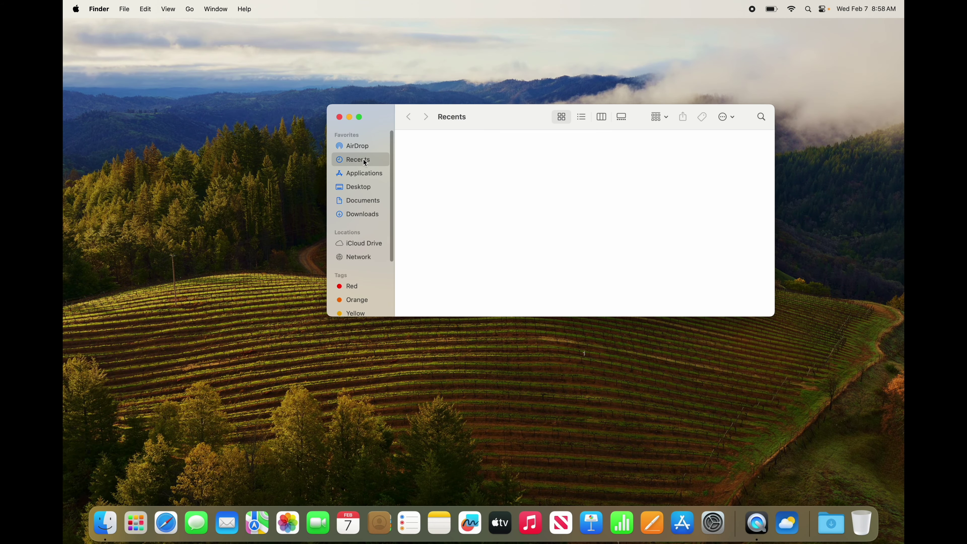
left_click(357, 146)
left_click_drag(478, 124, 358, 122)
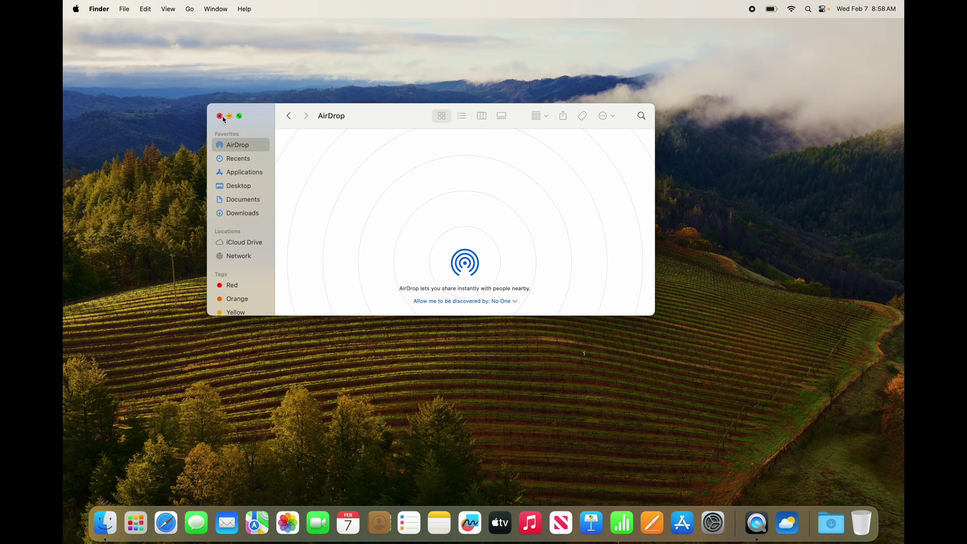
left_click(219, 116)
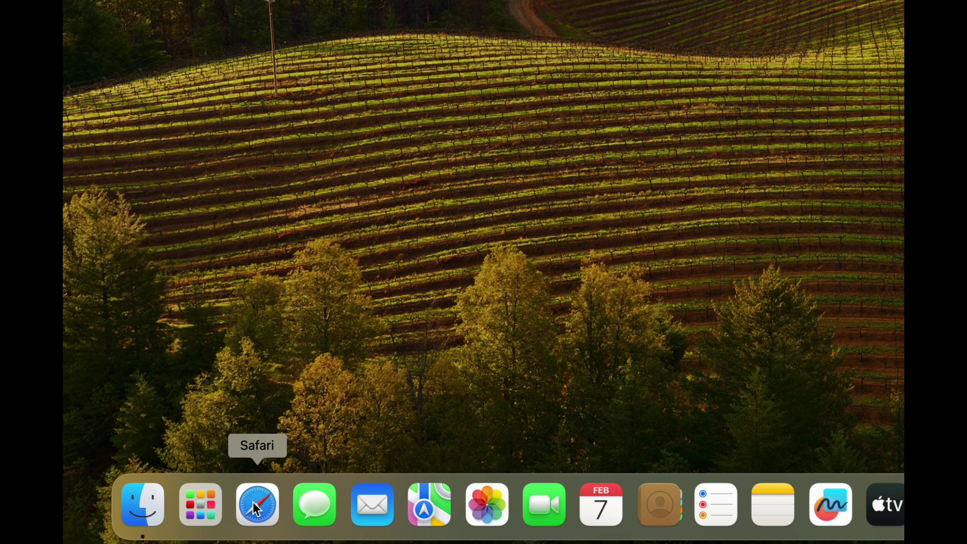
Step: Switch to Mail, start account setup with Google as the provider and close the Google sign-in window
left_click(368, 517)
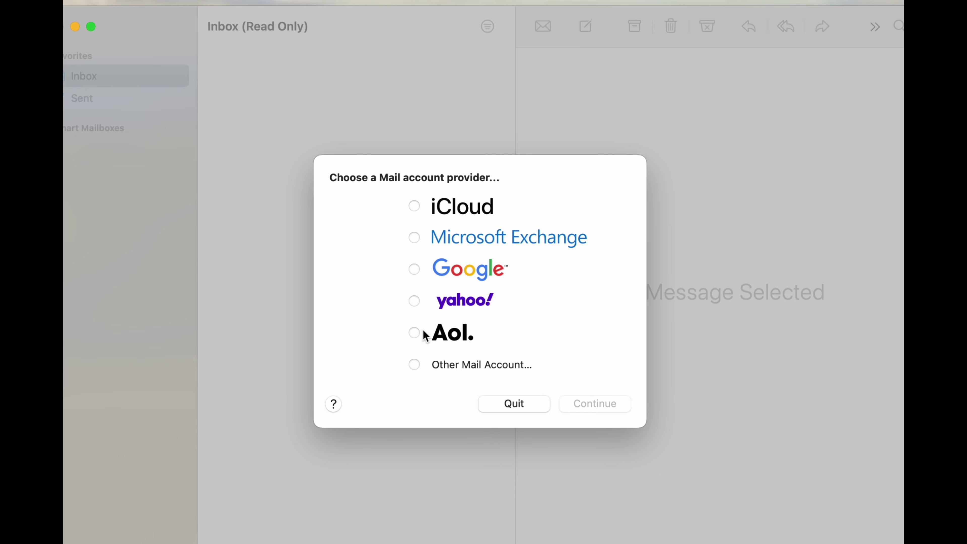
left_click(415, 270)
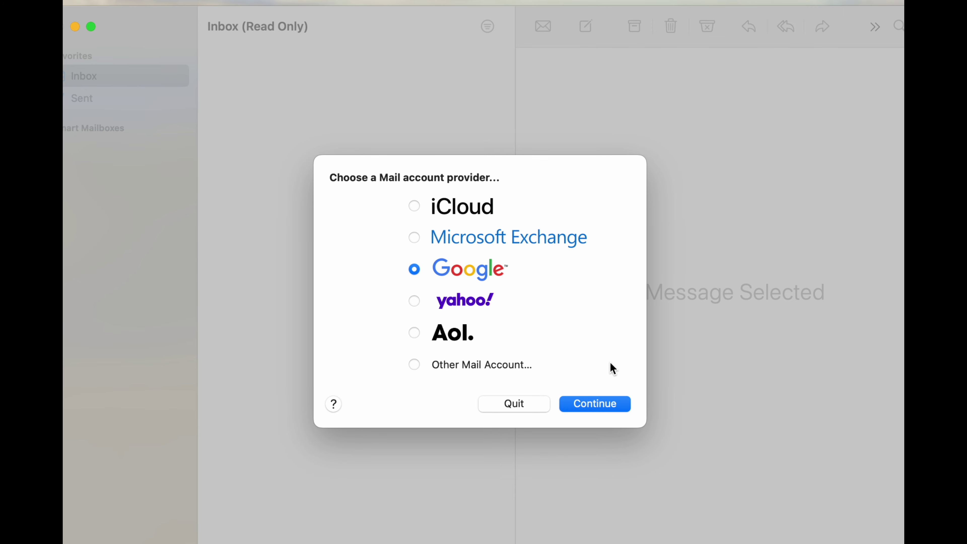
left_click(601, 402)
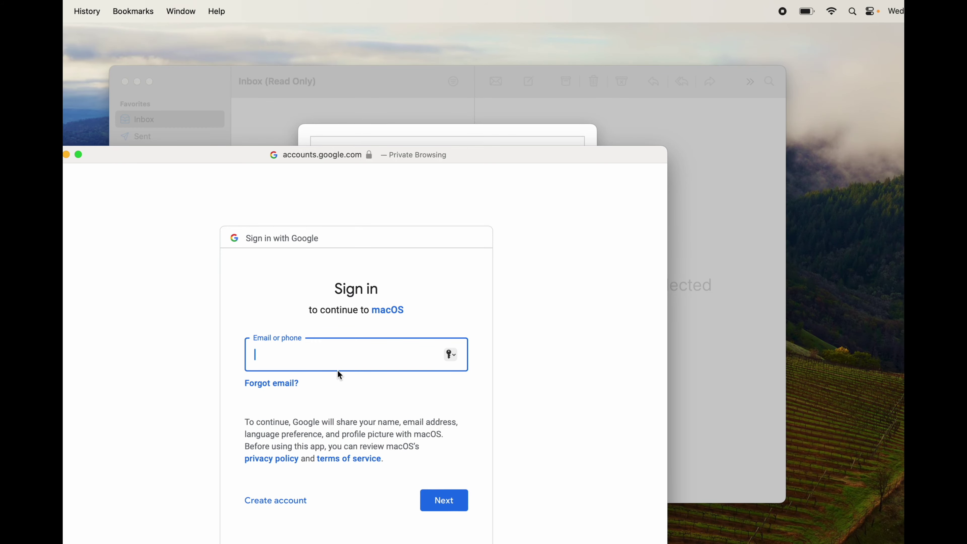
left_click_drag(181, 155, 311, 130)
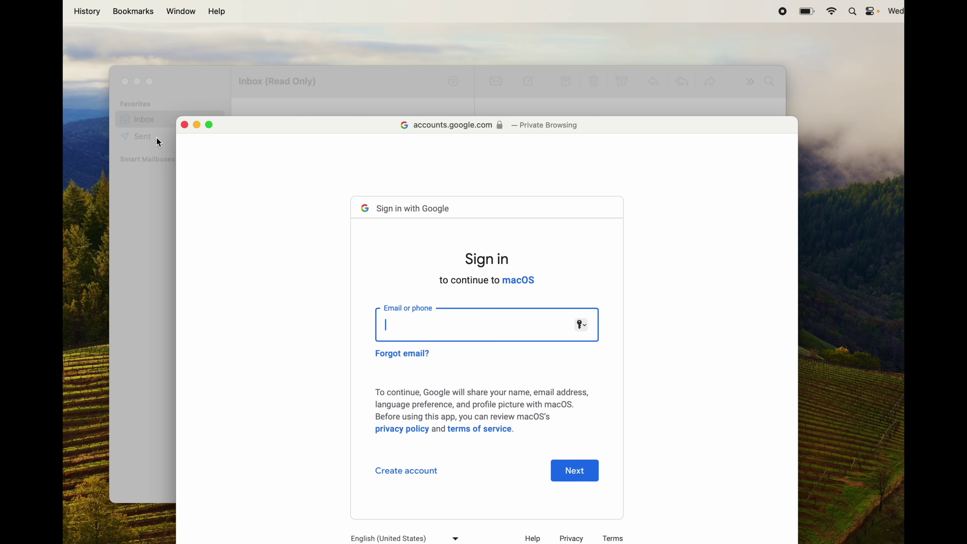
left_click(185, 125)
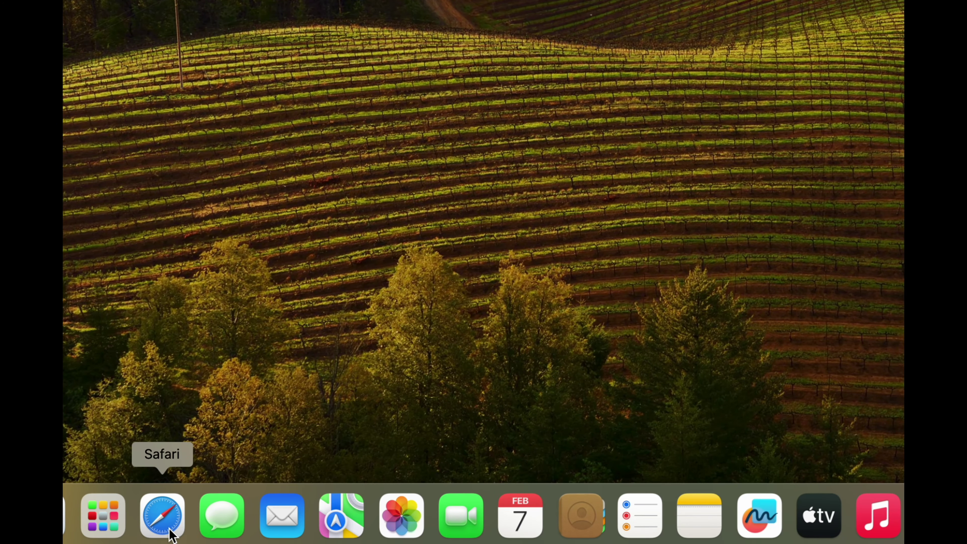
Step: Switch to Safari and search the web for "google chrome"
left_click(170, 533)
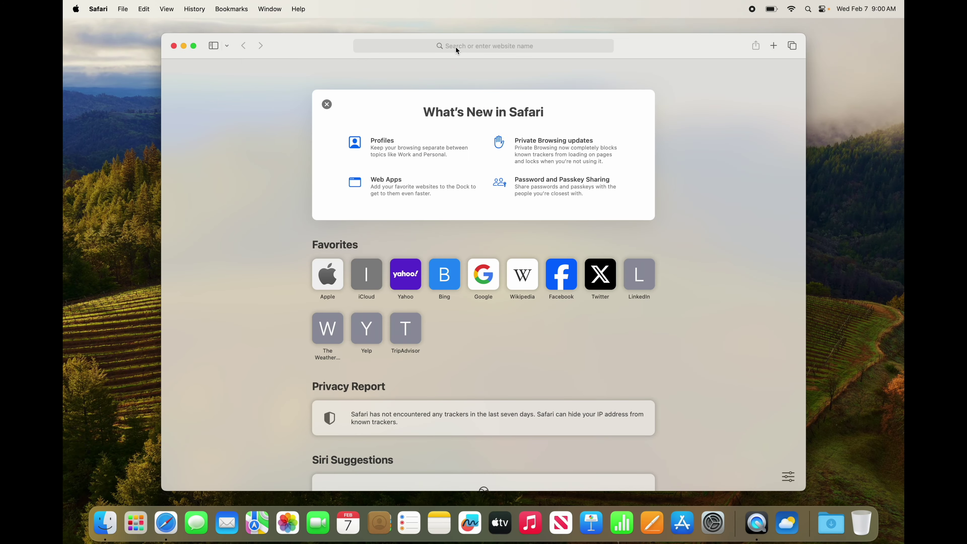
left_click(456, 48)
type("google crhome")
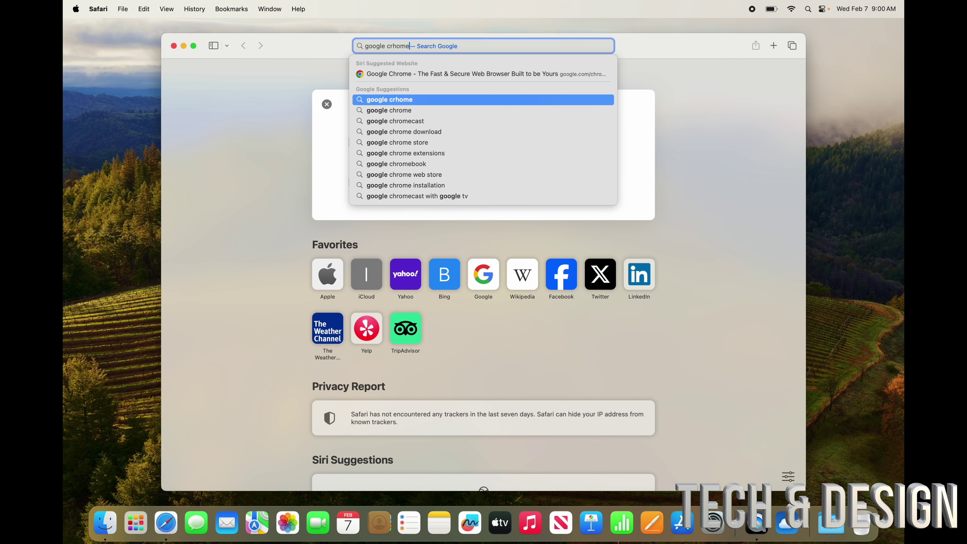
key("BackSpace")
key("BackSpace")
key("BackSpace")
key("BackSpace")
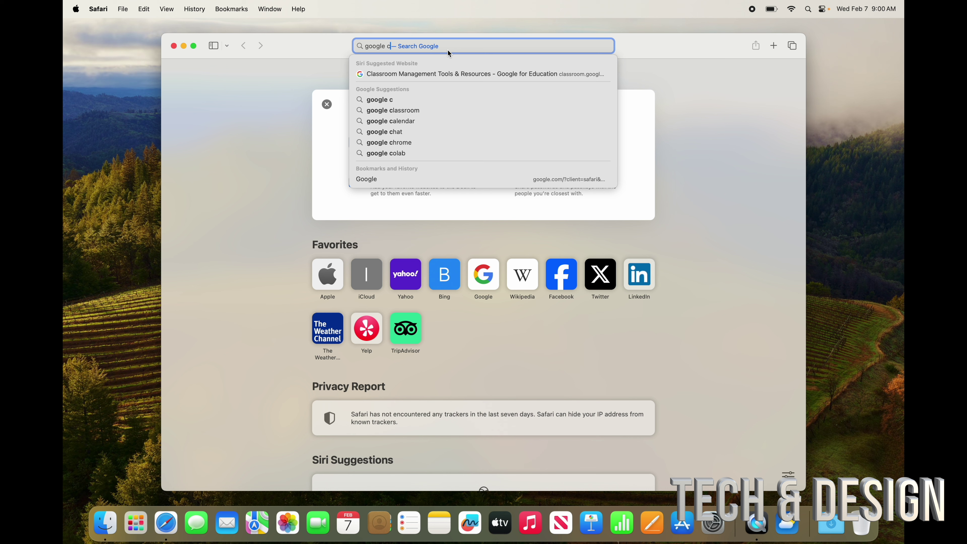
type("hrome")
key("Return")
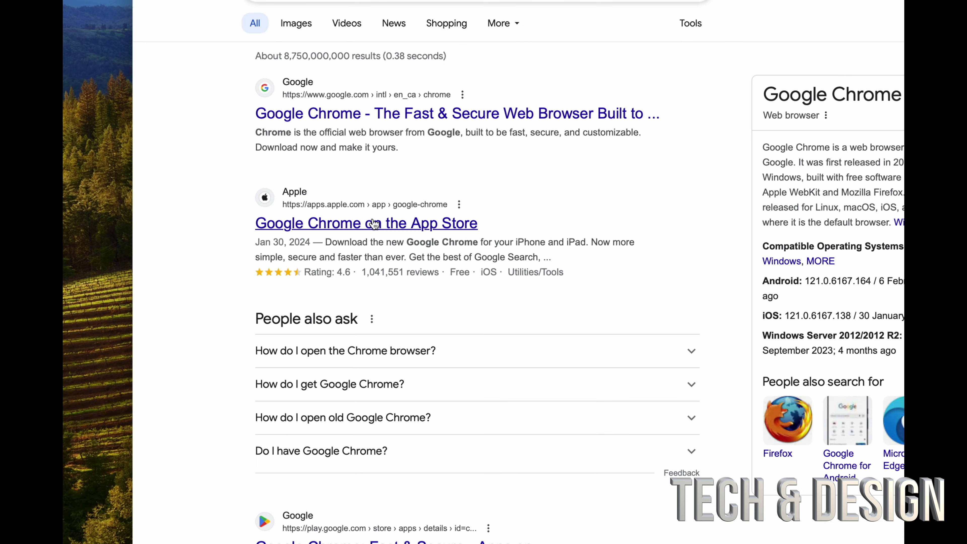
Step: Open the Google Chrome search result, reveal the page's full web address and return to the search results
left_click(462, 114)
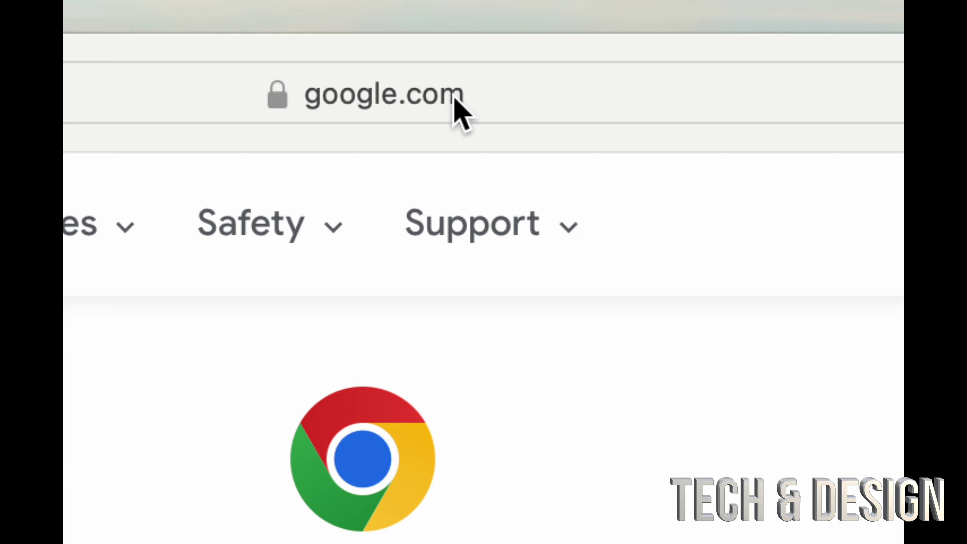
left_click(453, 95)
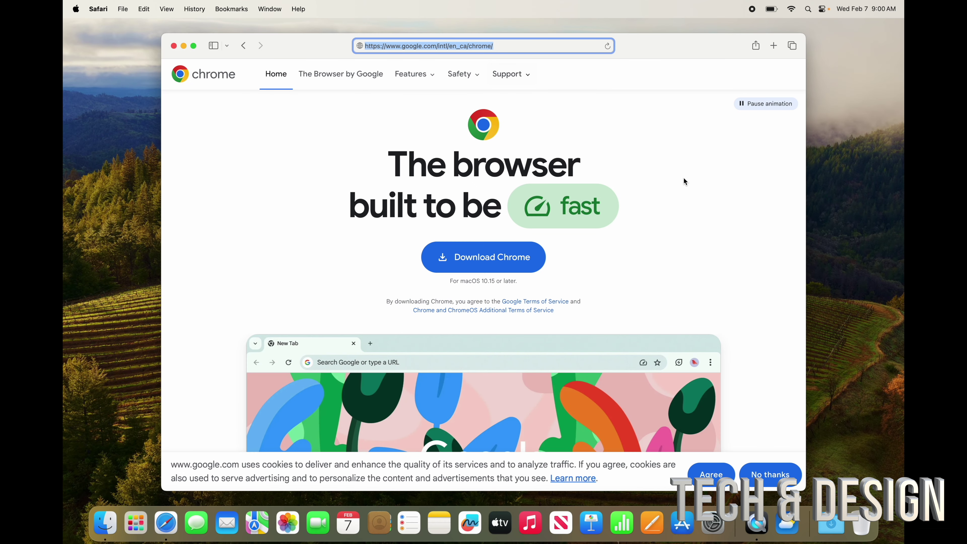
left_click(683, 179)
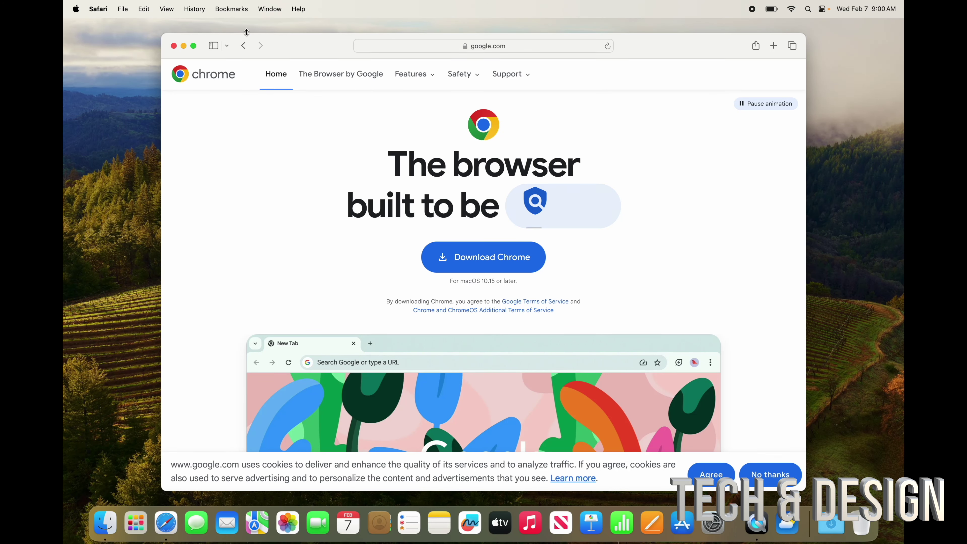
left_click(244, 46)
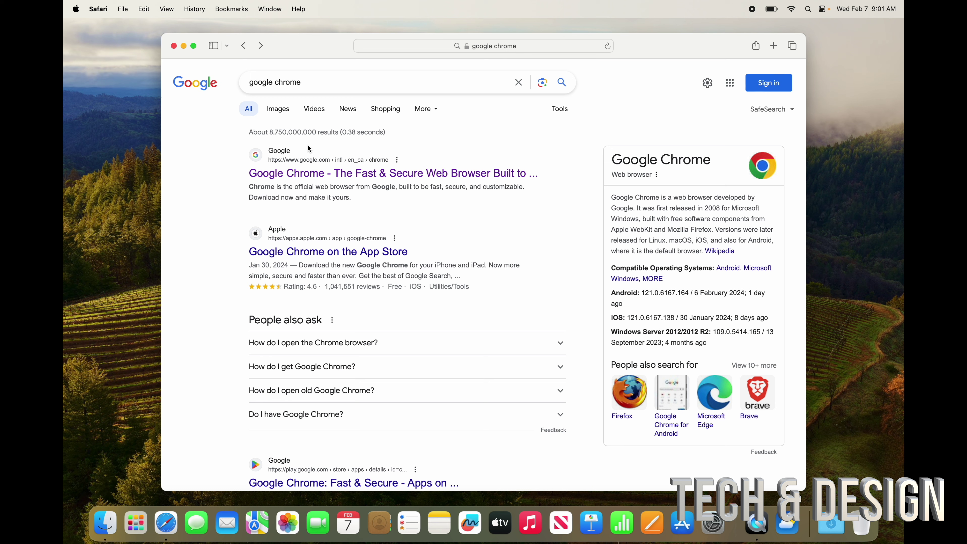
Step: Move the Safari window around the desktop, show Google's suggestions for the current search and quit Safari
left_click_drag(327, 44, 367, 89)
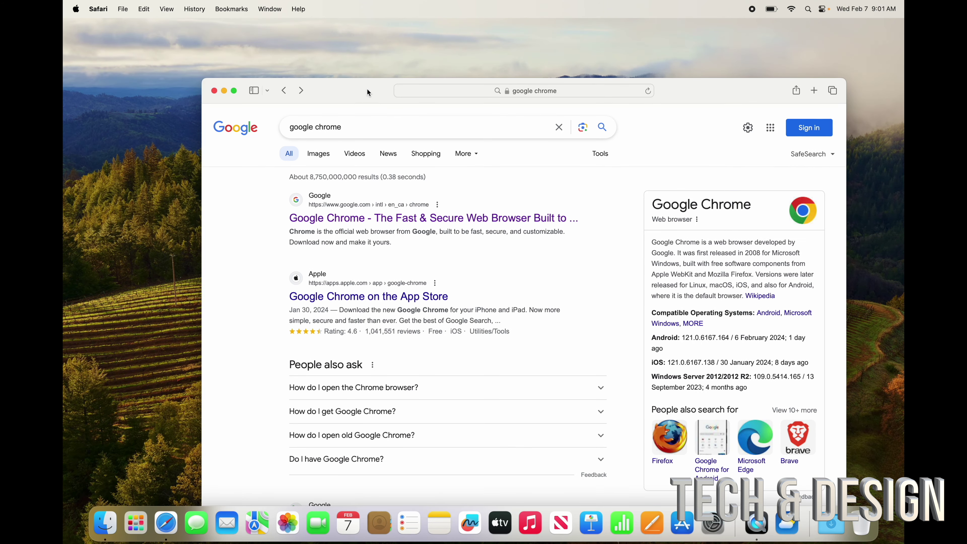
left_click_drag(367, 92, 286, 41)
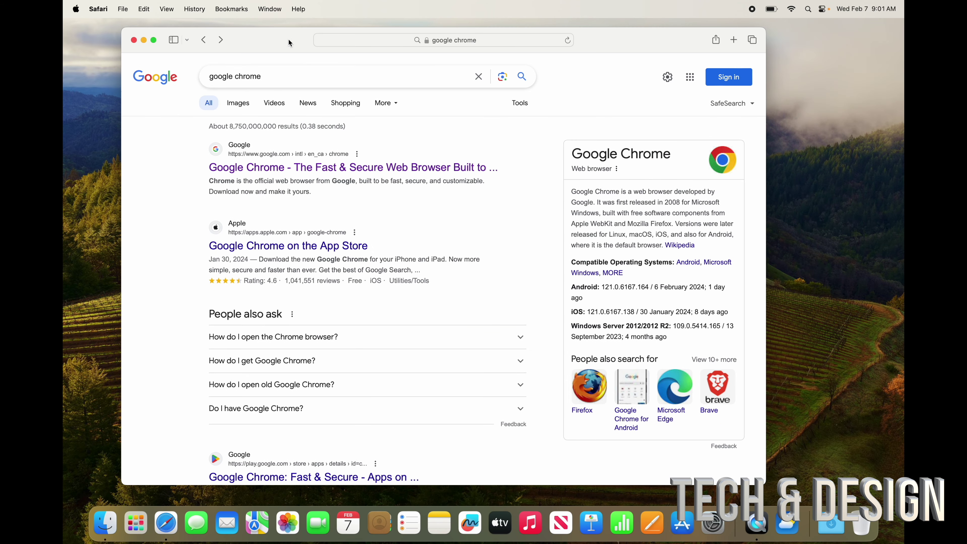
left_click(333, 73)
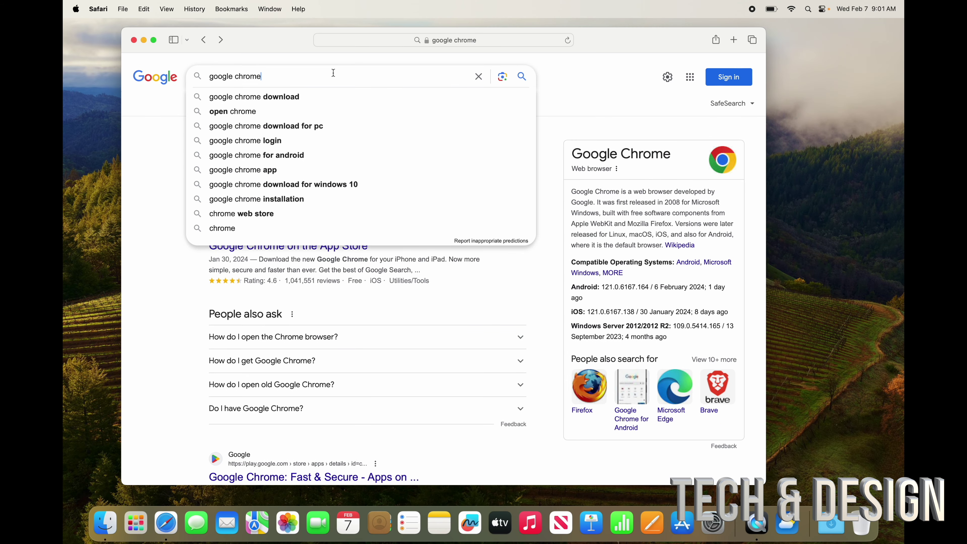
key("super+q")
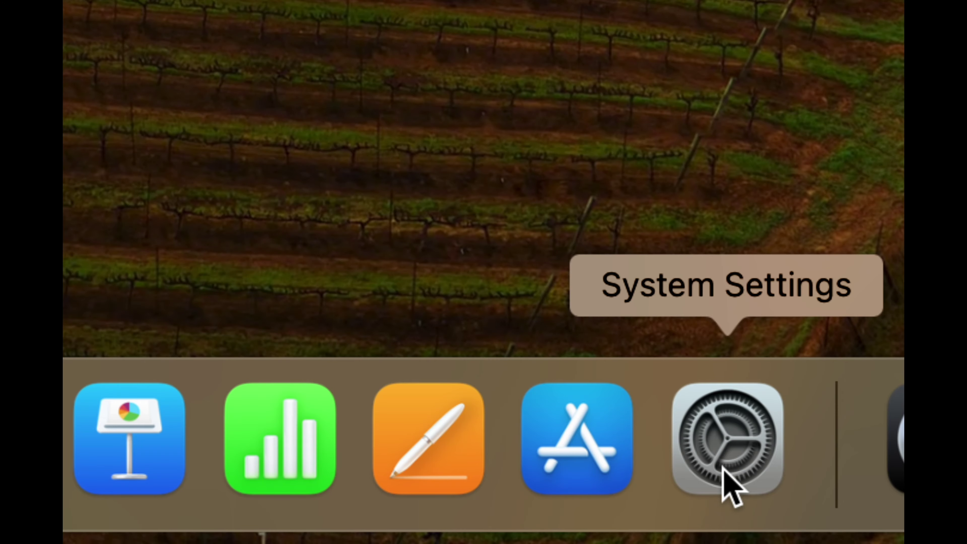
Step: Switch to System Settings, search for "dock" and open the Desktop & Dock settings
left_click(723, 469)
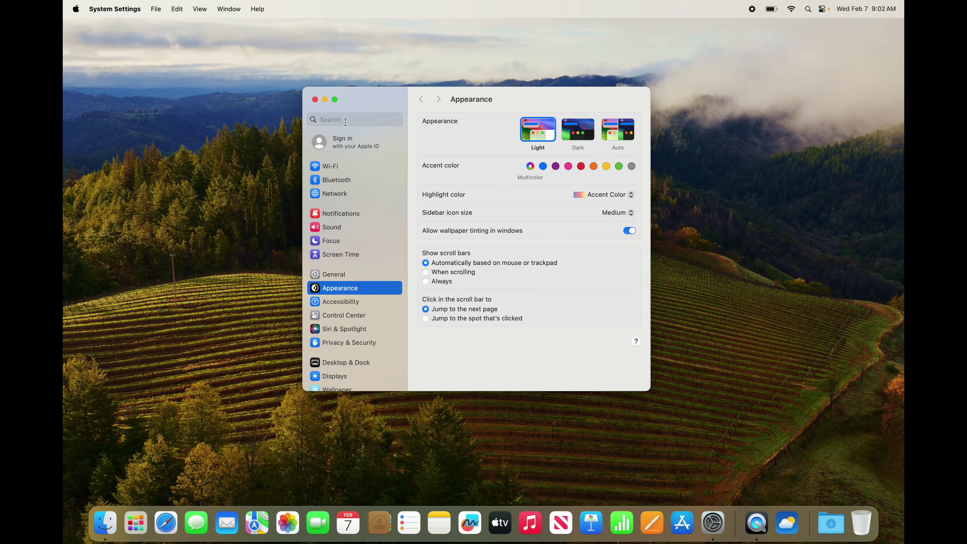
left_click(346, 122)
type("dock")
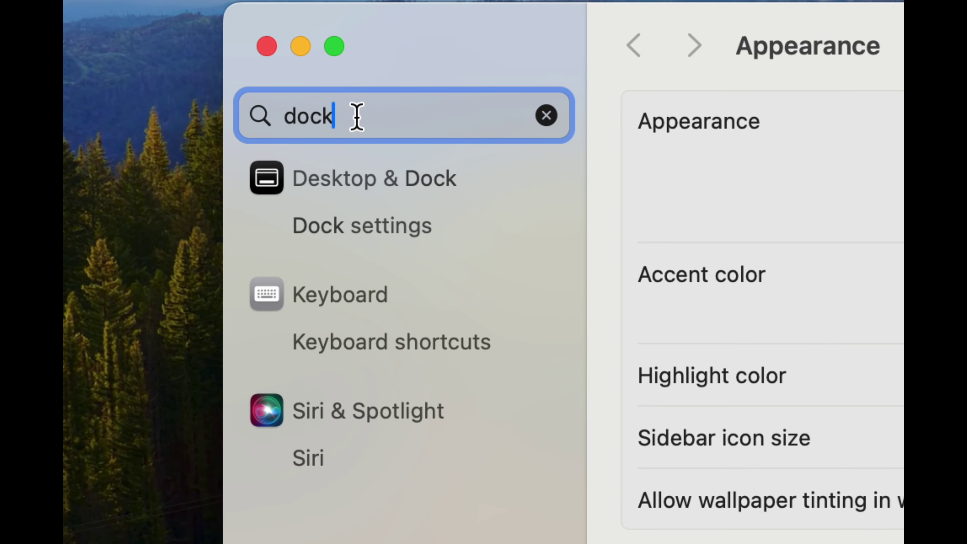
left_click(382, 179)
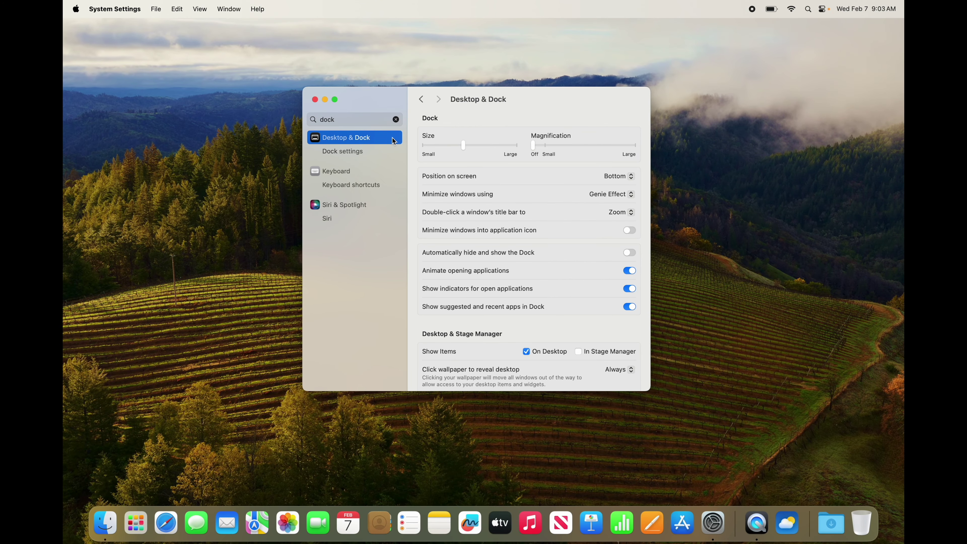
Step: Set the Dock size to about the middle of its range and its magnification slightly above the midpoint
mouse_move(462, 144)
left_mouse_down()
mouse_move(520, 144)
mouse_move(420, 151)
mouse_move(490, 147)
mouse_move(426, 145)
mouse_move(449, 146)
mouse_move(415, 159)
mouse_move(470, 153)
left_mouse_up()
left_click_drag(534, 149, 551, 148)
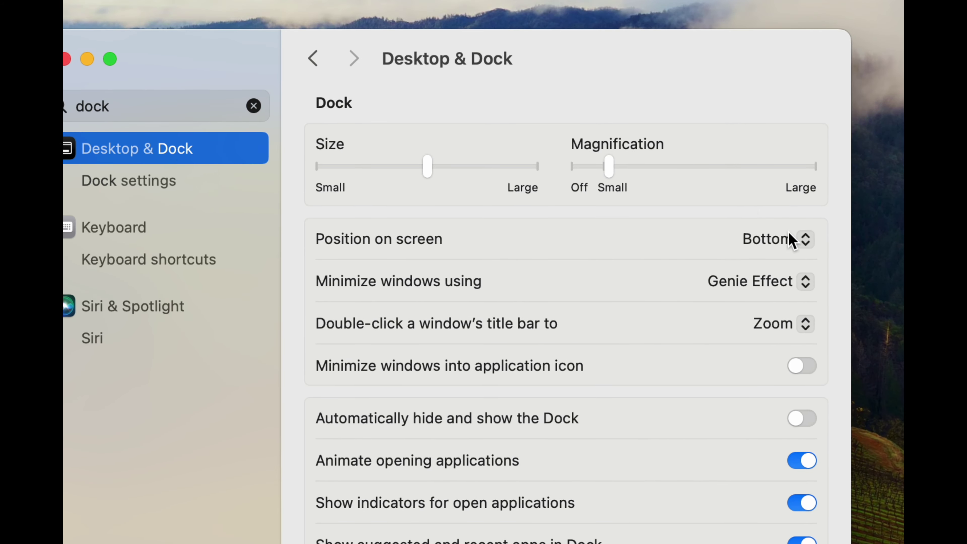
left_click_drag(610, 163, 698, 166)
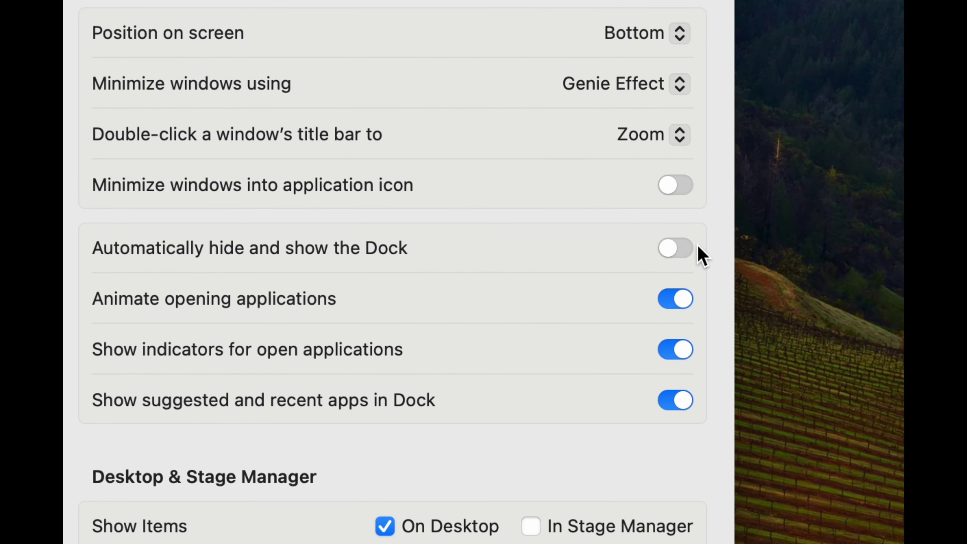
Step: Turn on automatically hiding and showing the Dock, and close System Settings
left_click(674, 247)
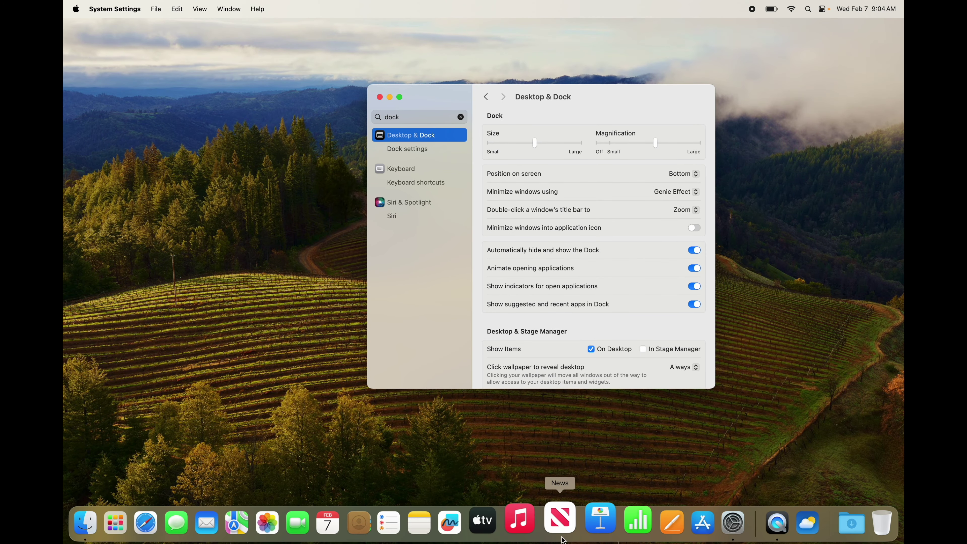
left_click(379, 97)
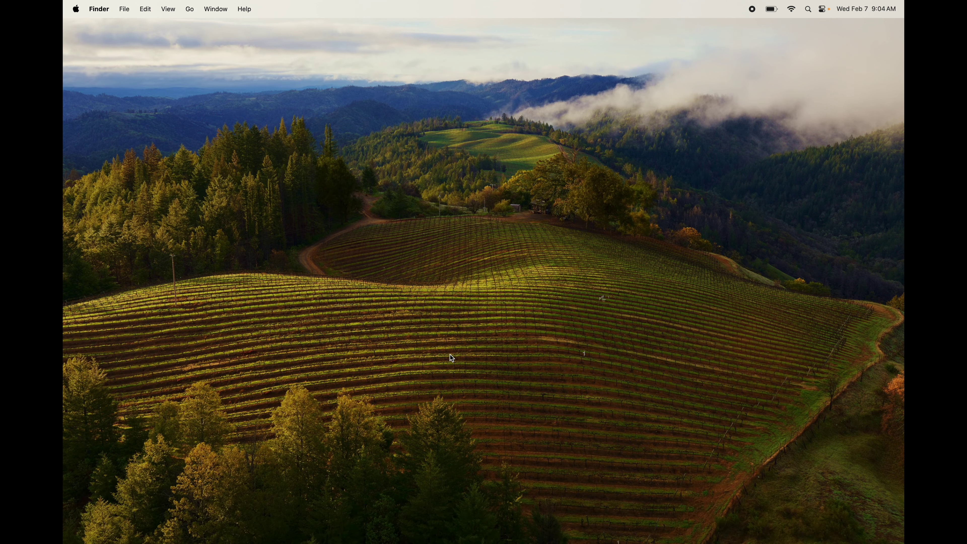
Step: Reveal the hidden Dock and remove the News app from it
mouse_move(441, 540)
mouse_move(500, 535)
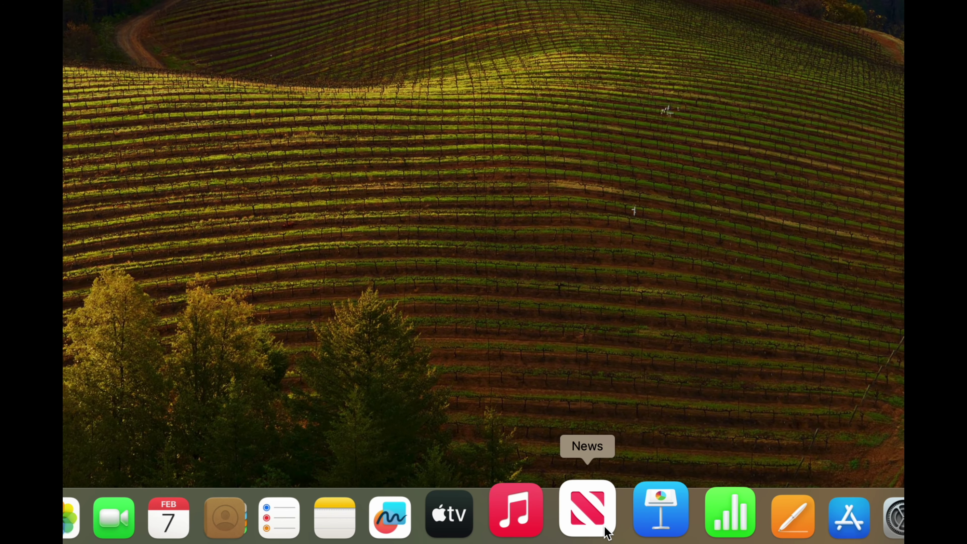
left_click(605, 533)
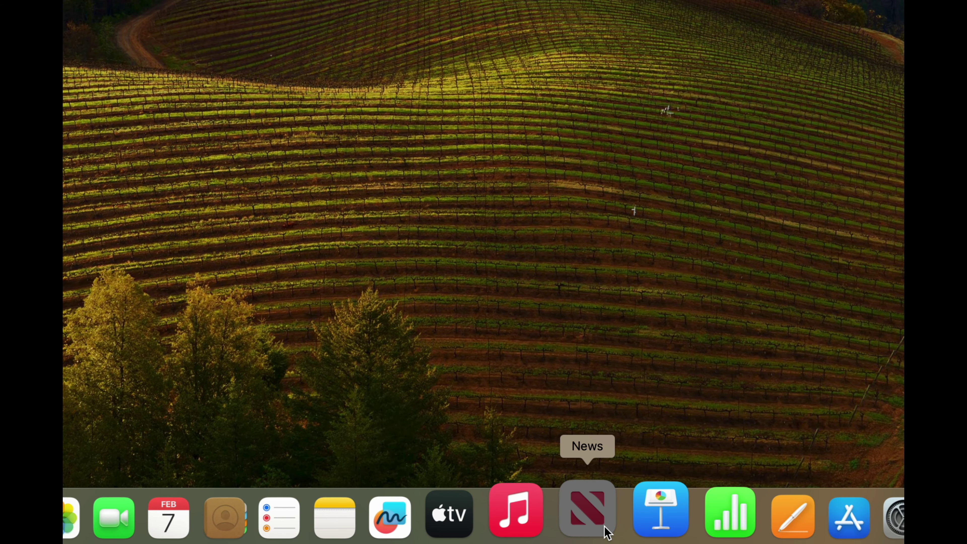
left_click_drag(607, 532, 572, 264)
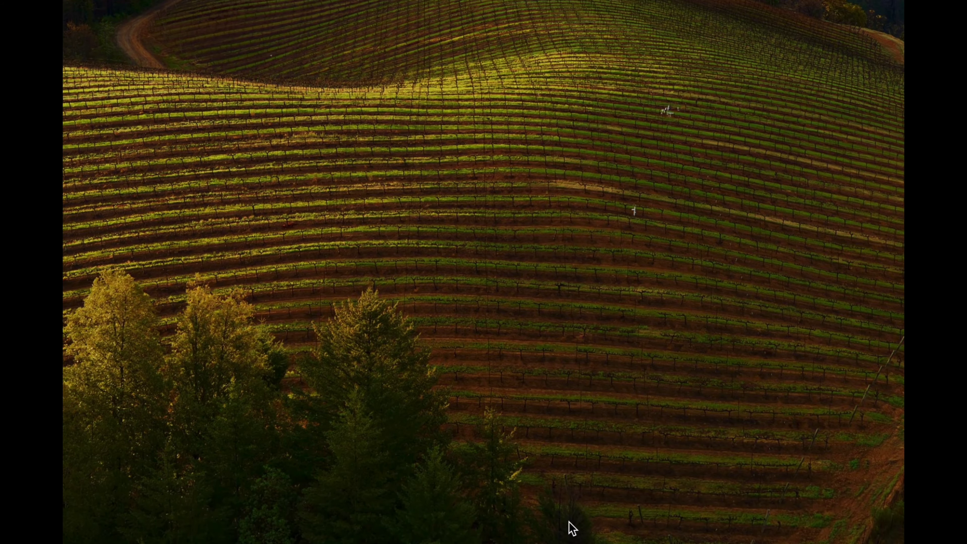
Step: Switch to Finder, open the Applications folder, reposition the window and enlarge it to show more apps
mouse_move(572, 540)
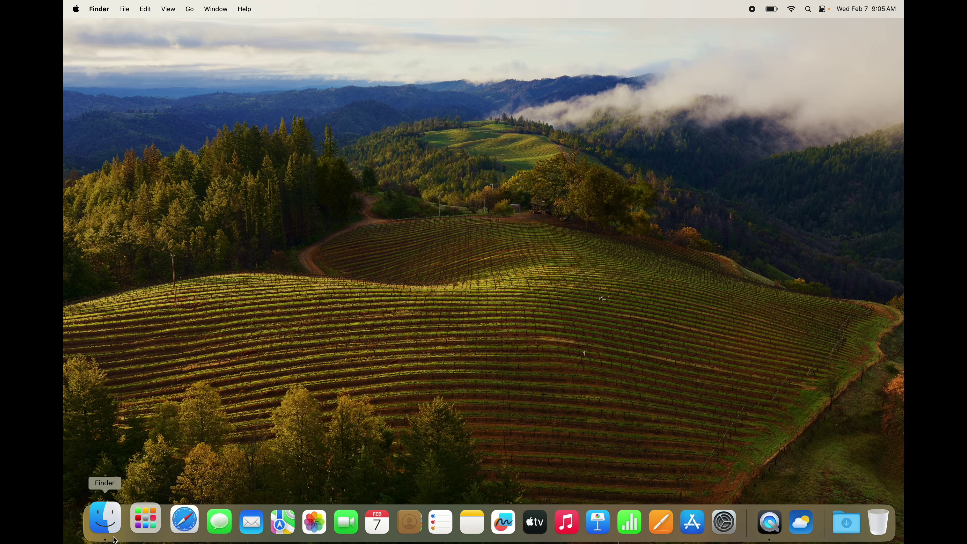
left_click(115, 539)
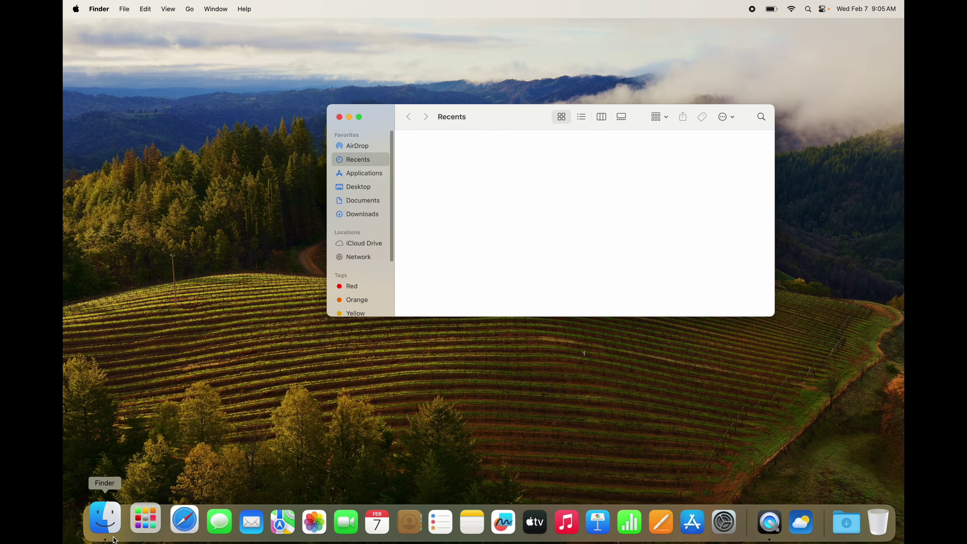
left_click(364, 176)
left_click_drag(497, 114, 432, 94)
scroll(539, 169, "down", 5)
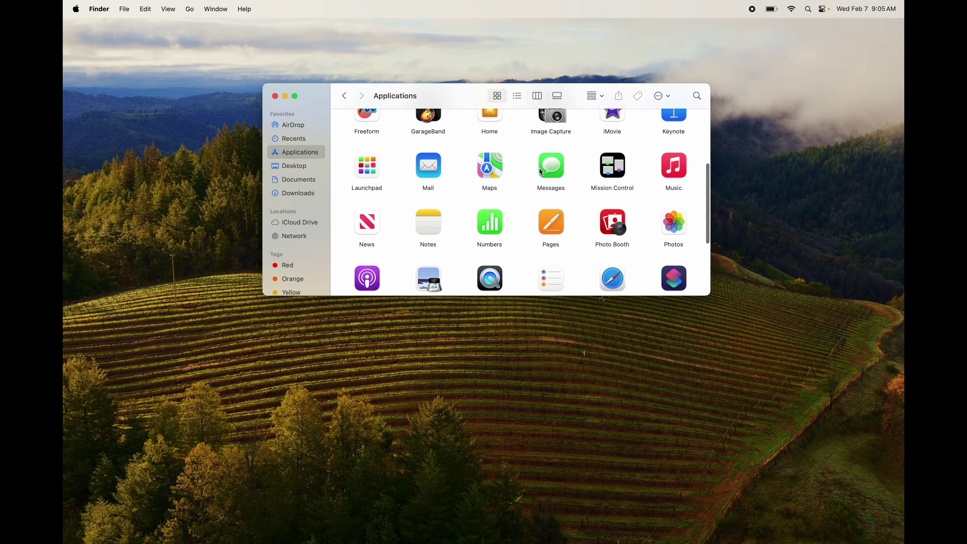
scroll(539, 168, "down", 3)
scroll(539, 168, "up", 6)
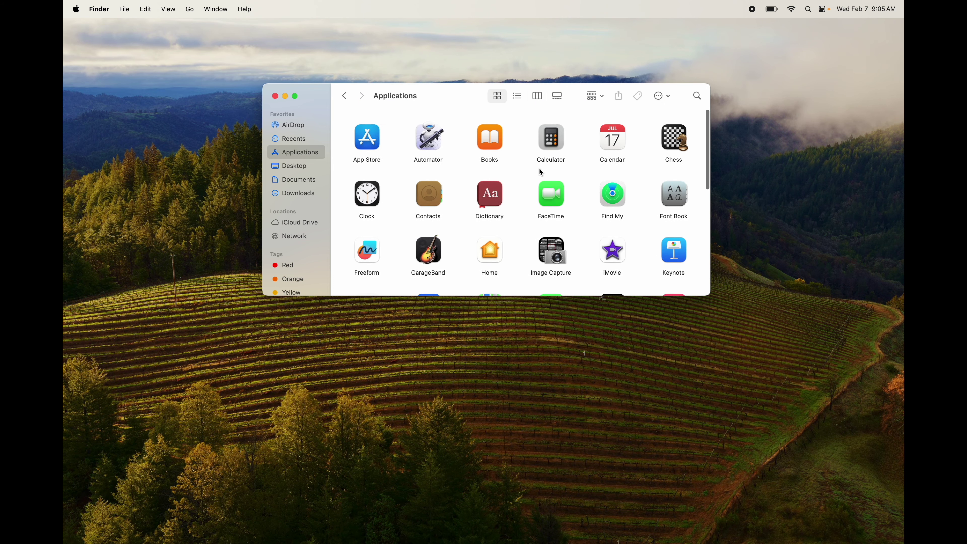
left_click_drag(710, 295, 857, 376)
scroll(695, 308, "down", 3)
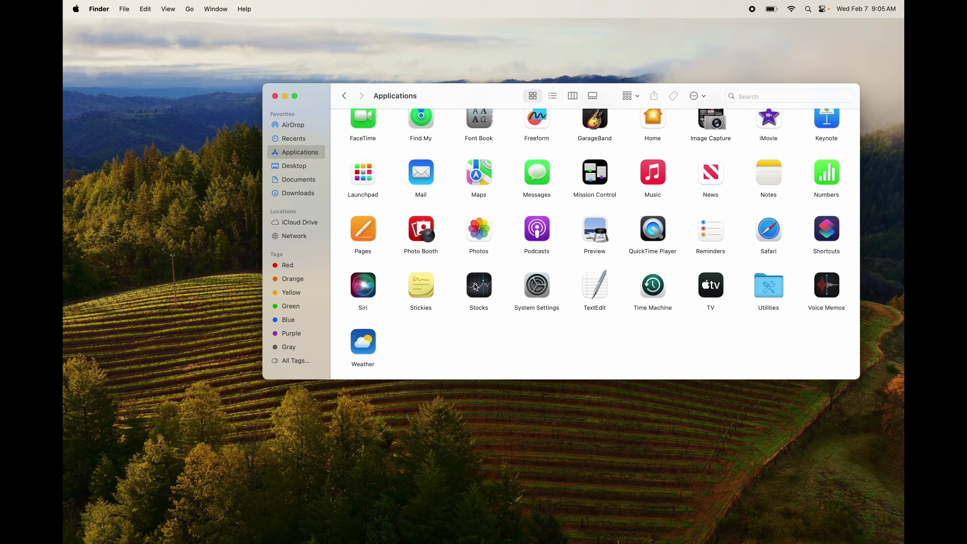
Step: Add Weather and Voice Memos from Applications to the Dock between Freeform and TV, and close the Finder window
left_click_drag(363, 342, 500, 521)
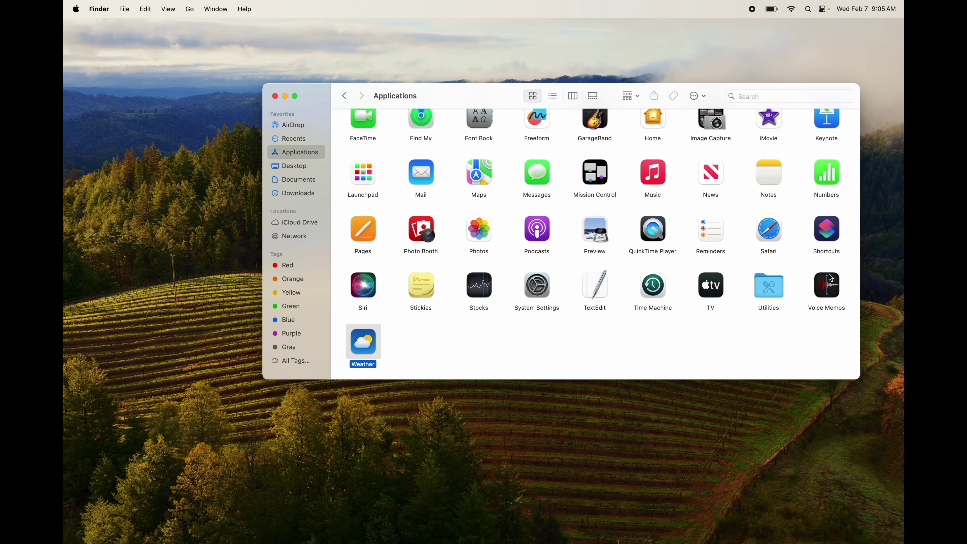
left_click_drag(830, 278, 533, 512)
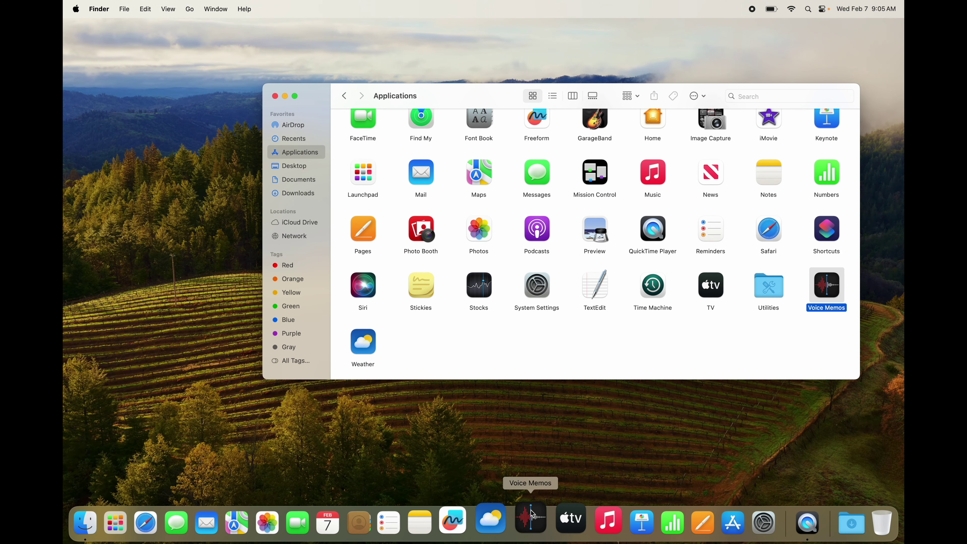
left_click(275, 97)
Step: Remove Voice Memos, Reminders and another nearby app from the Dock
mouse_move(402, 538)
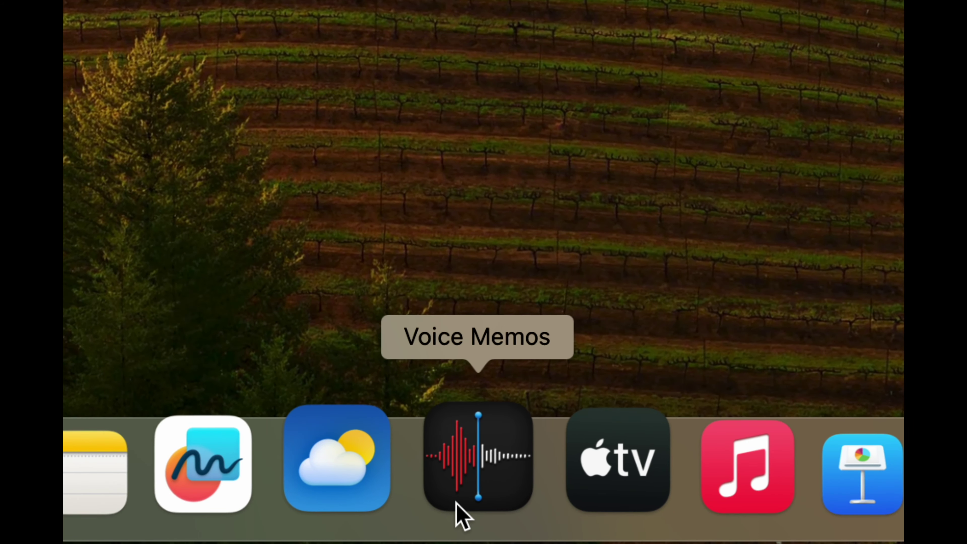
left_click_drag(455, 501, 258, 187)
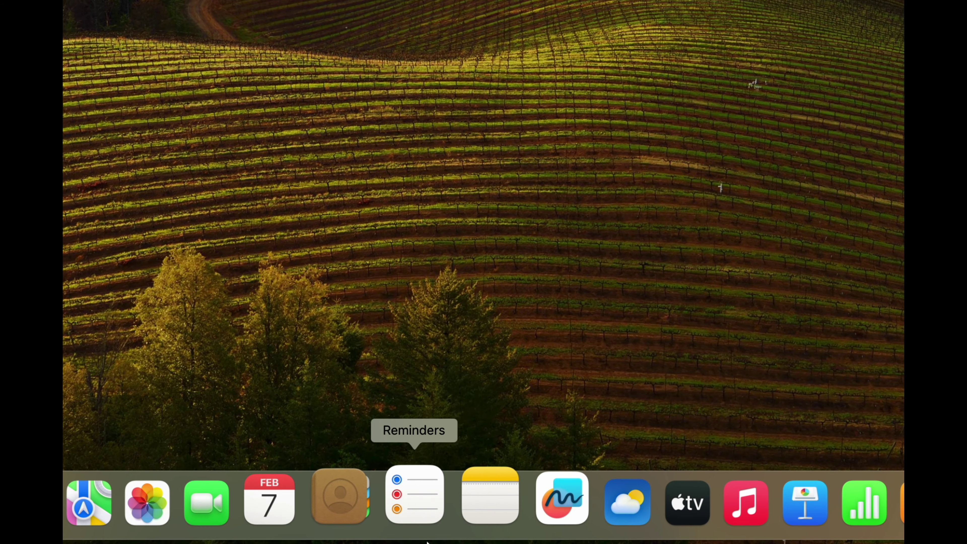
left_click_drag(422, 533, 443, 308)
left_click_drag(491, 522, 495, 296)
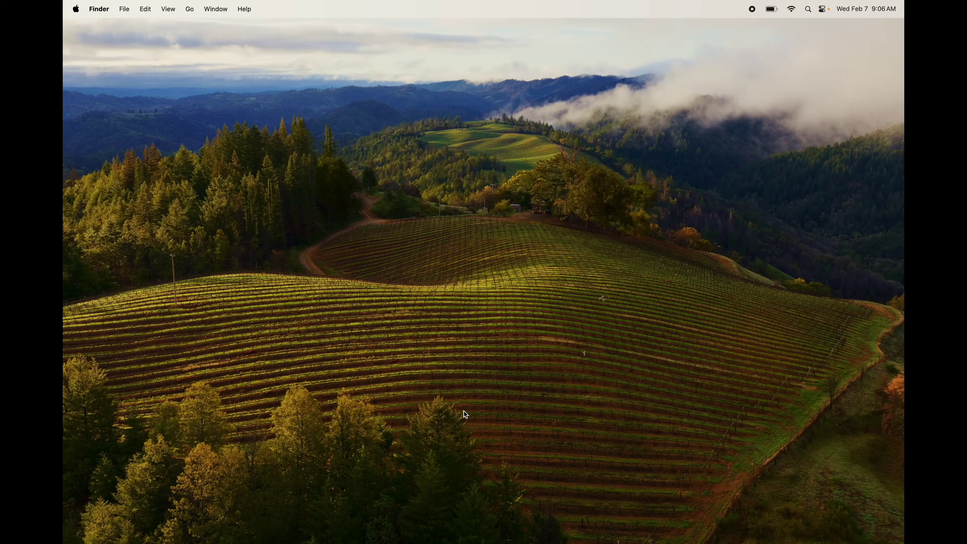
Step: Select Keynote in the Applications folder, view its available actions including Move to Trash, and dismiss them
mouse_move(490, 541)
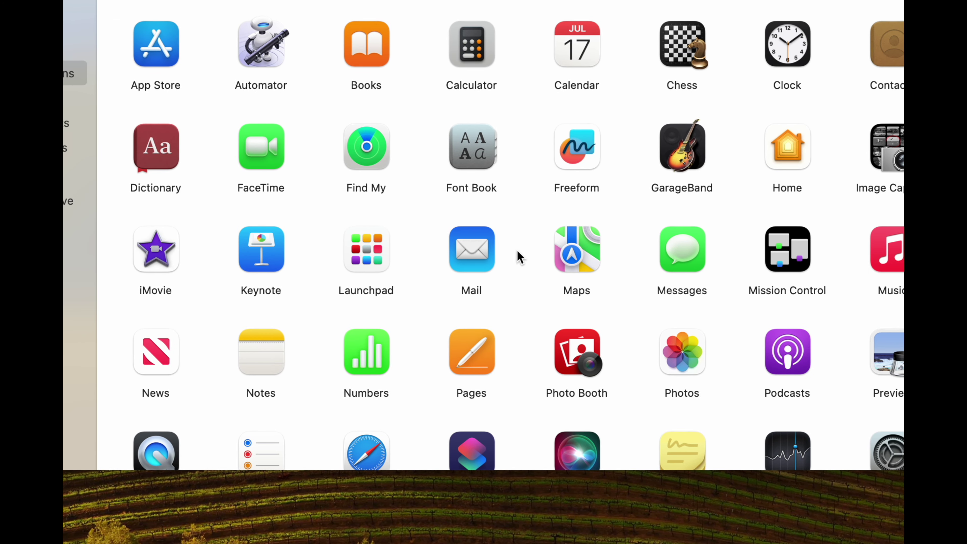
left_click(280, 256)
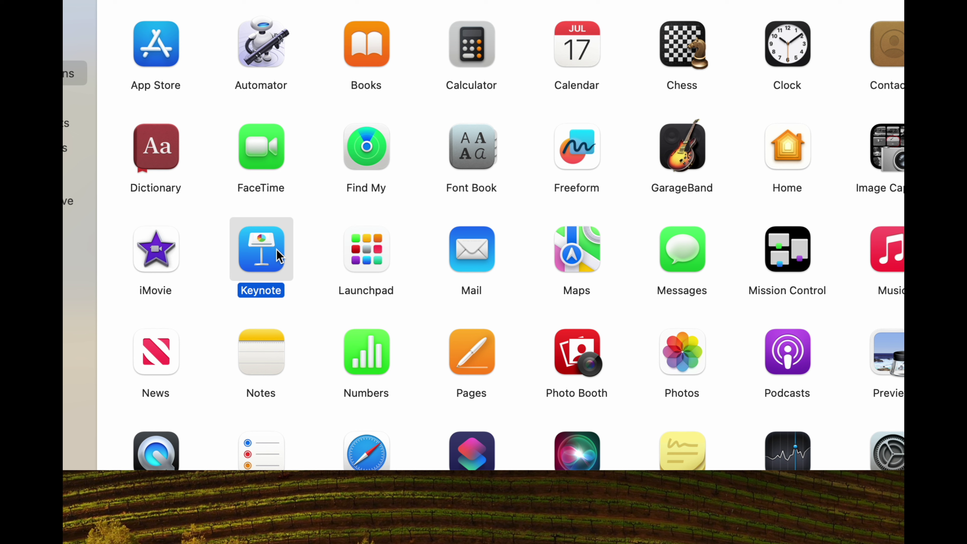
right_click(276, 249)
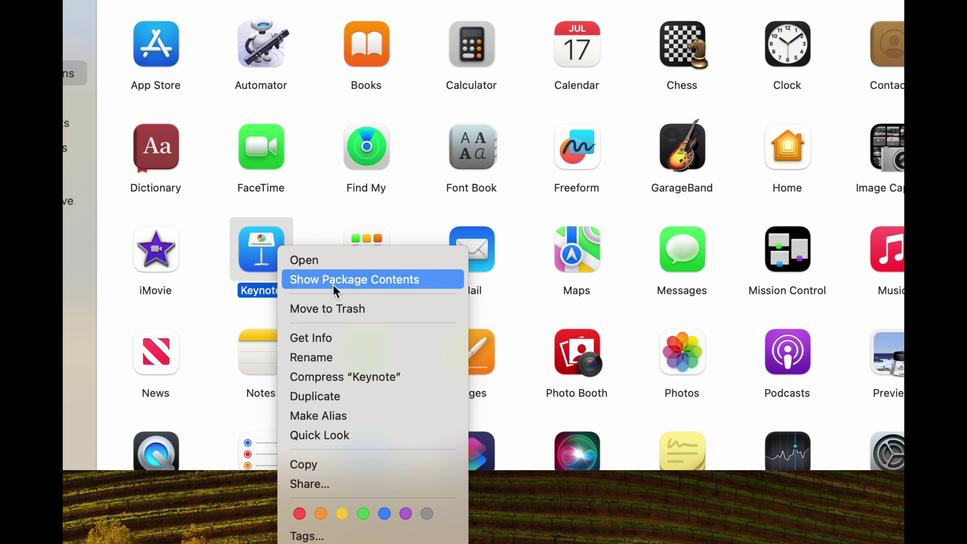
left_click(352, 316)
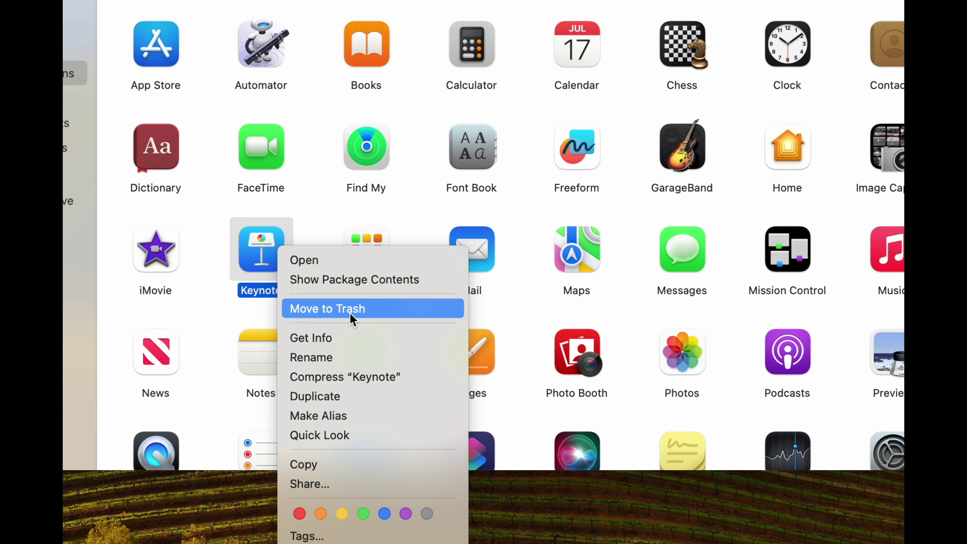
left_click(309, 222)
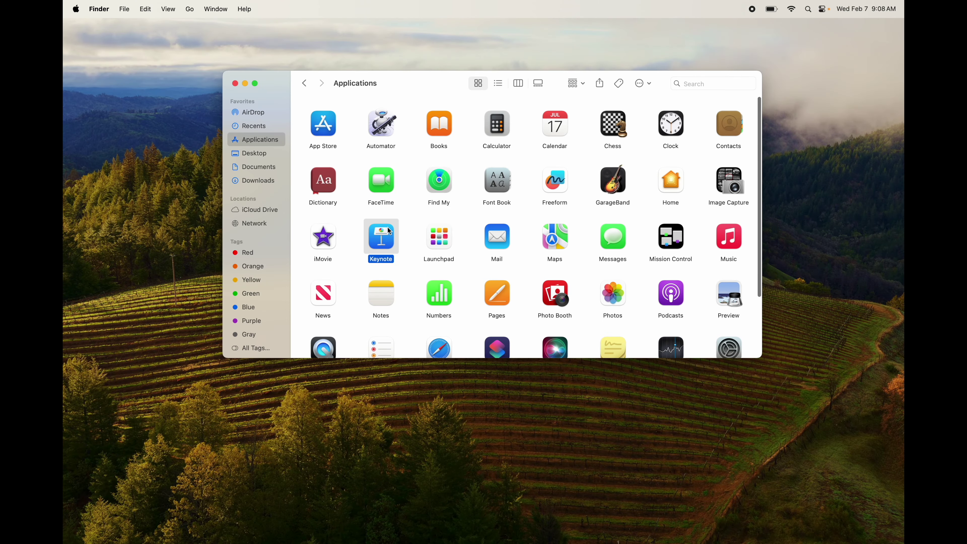
Step: Move Keynote from Applications to the Trash and authorize the removal with the account password
left_click_drag(288, 227, 855, 518)
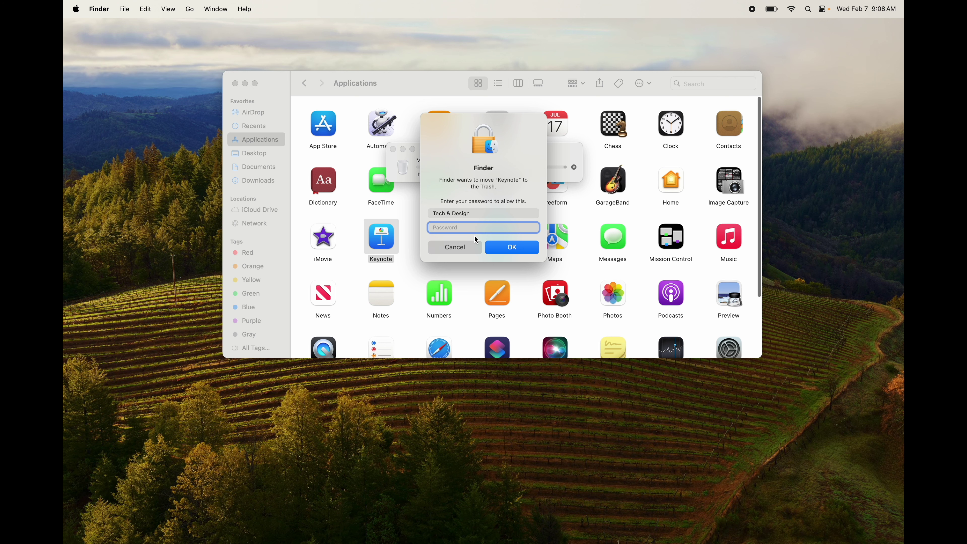
type("••••")
left_click(510, 248)
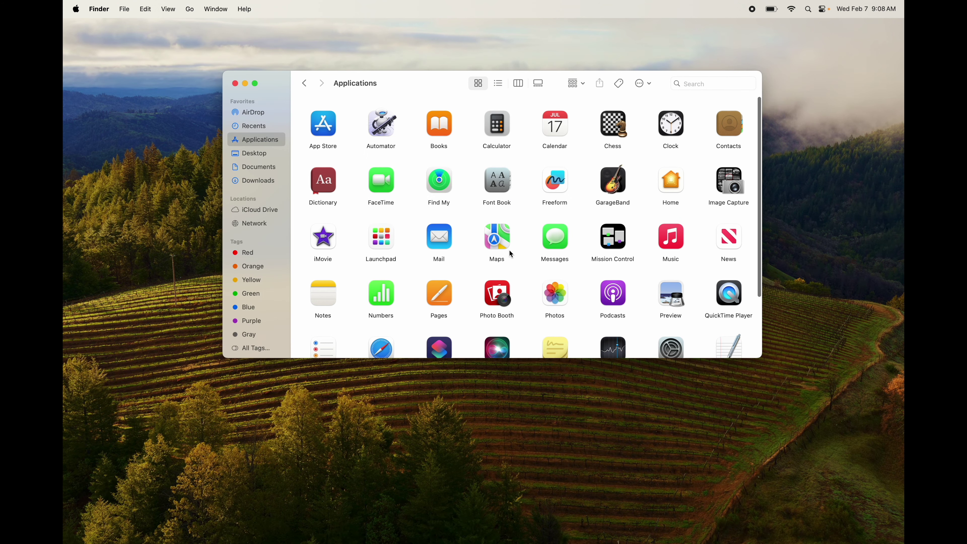
Step: Empty the Trash to permanently erase the removed Keynote app, confirming the erase
mouse_move(552, 542)
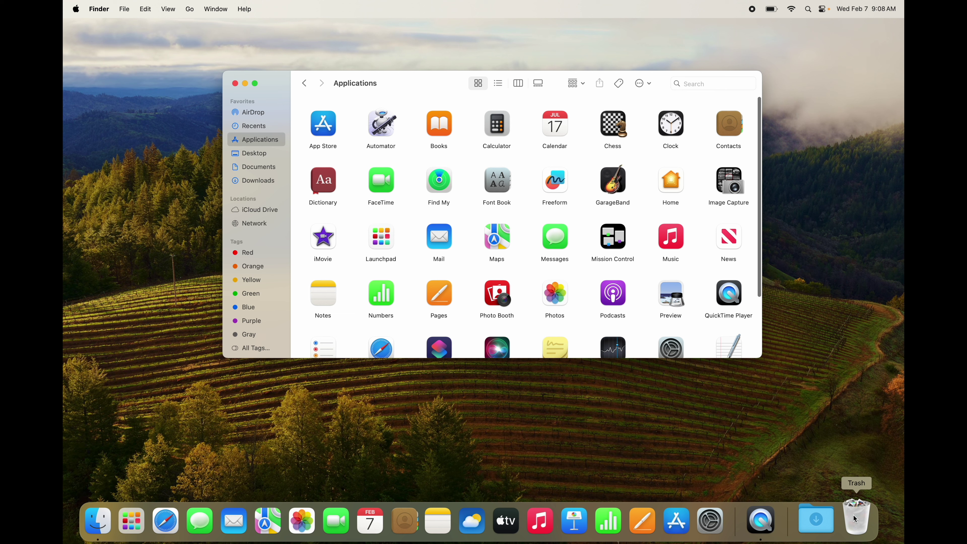
right_click(854, 518)
left_click(856, 481)
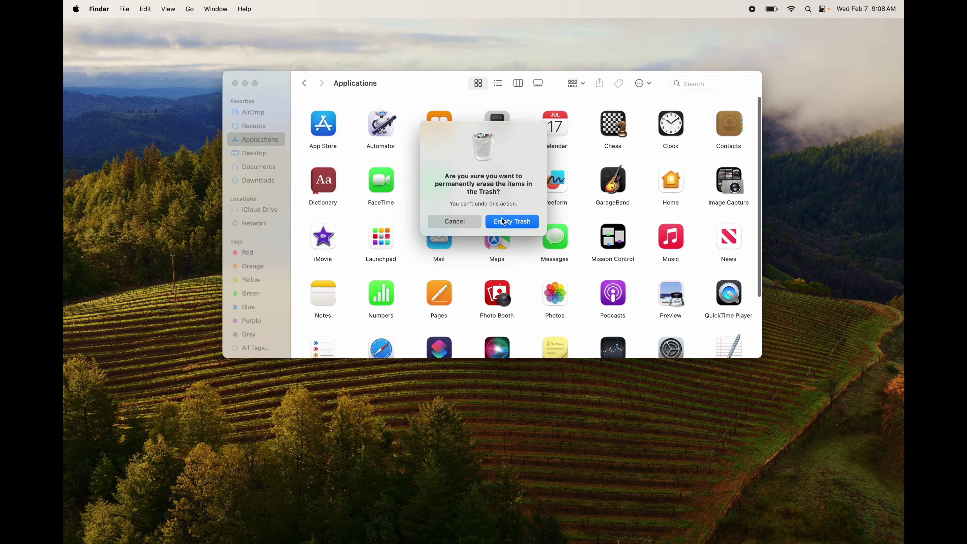
left_click(504, 221)
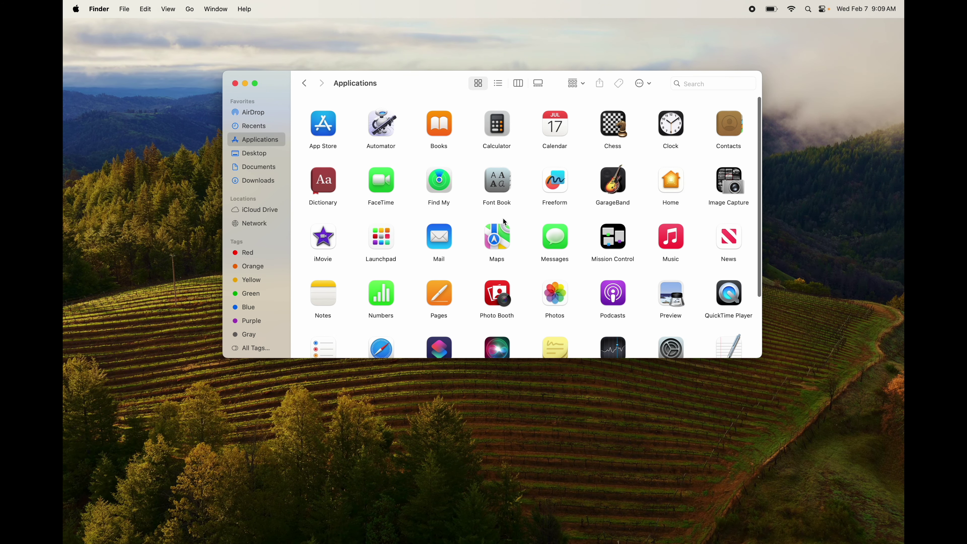
Step: Move Pages from Applications to the Trash and authorize the removal with the account password
scroll(504, 221, "down", 5)
scroll(504, 222, "up", 5)
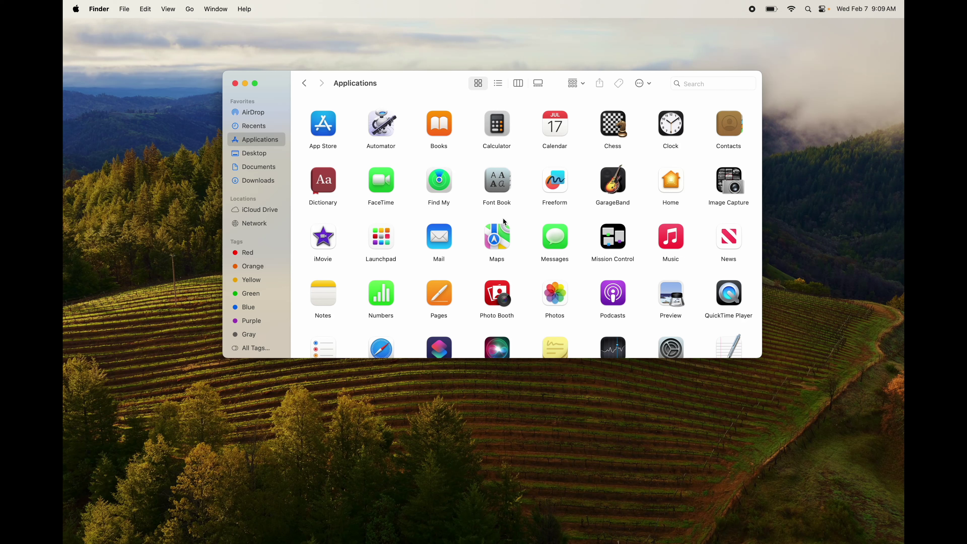
scroll(505, 221, "down", 3)
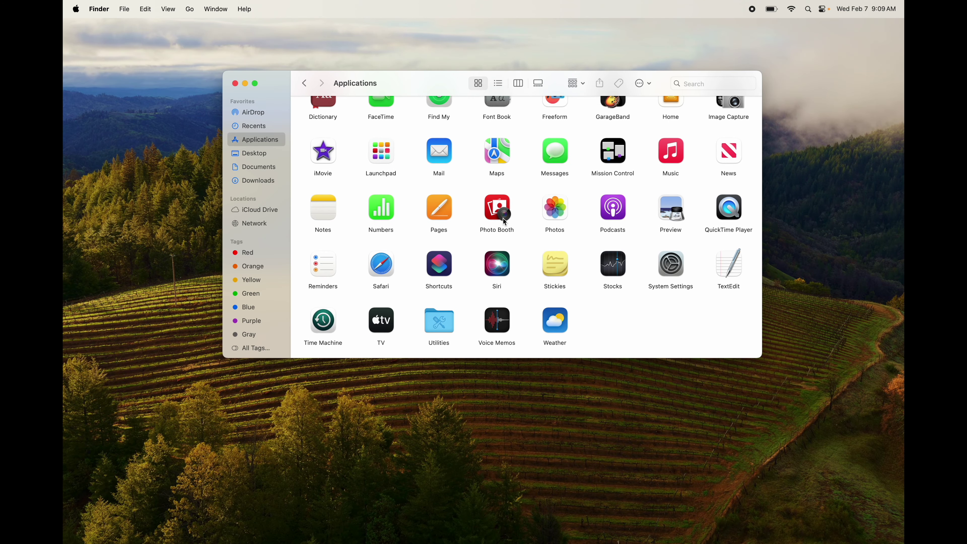
left_click_drag(439, 212, 870, 536)
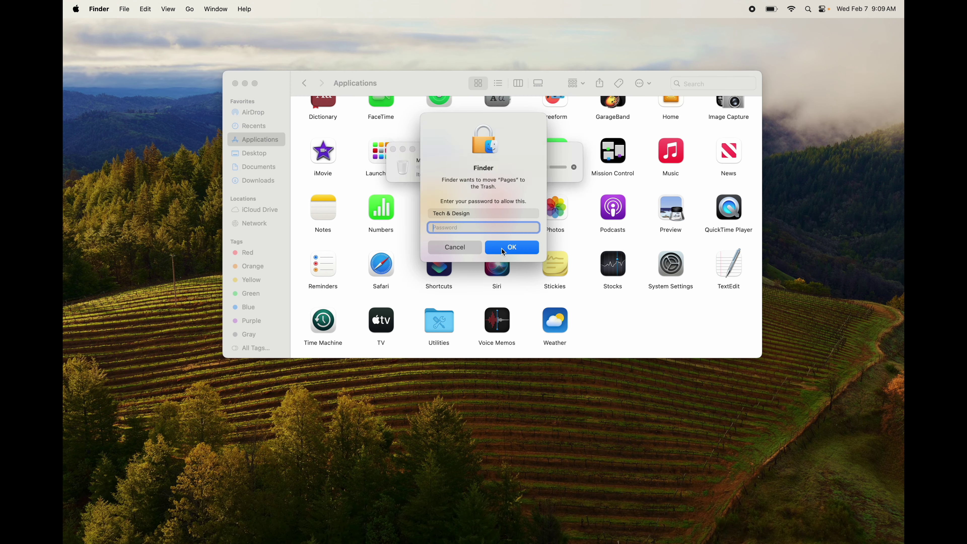
type("••••")
left_click(500, 248)
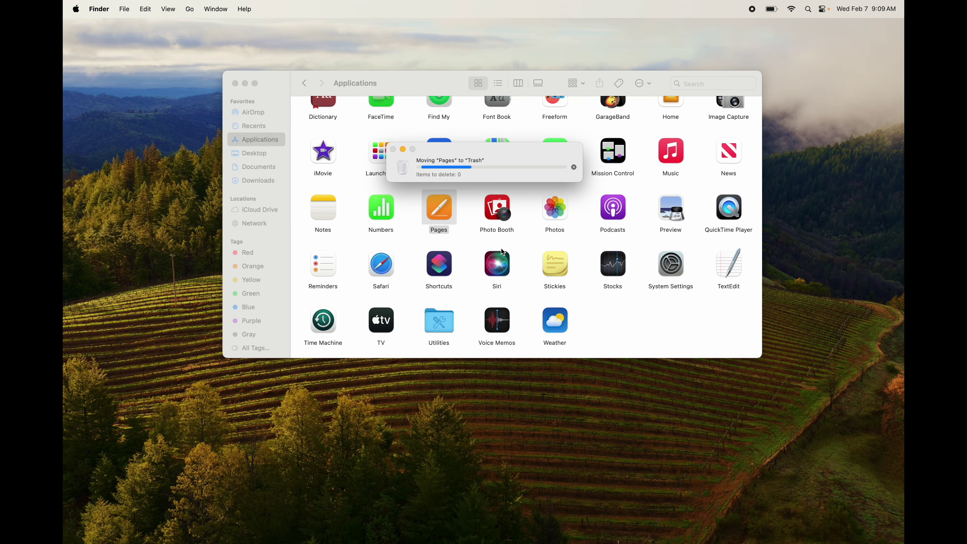
Step: Move iMovie from Applications to the Trash and authorize the removal with the account password
left_click(331, 158)
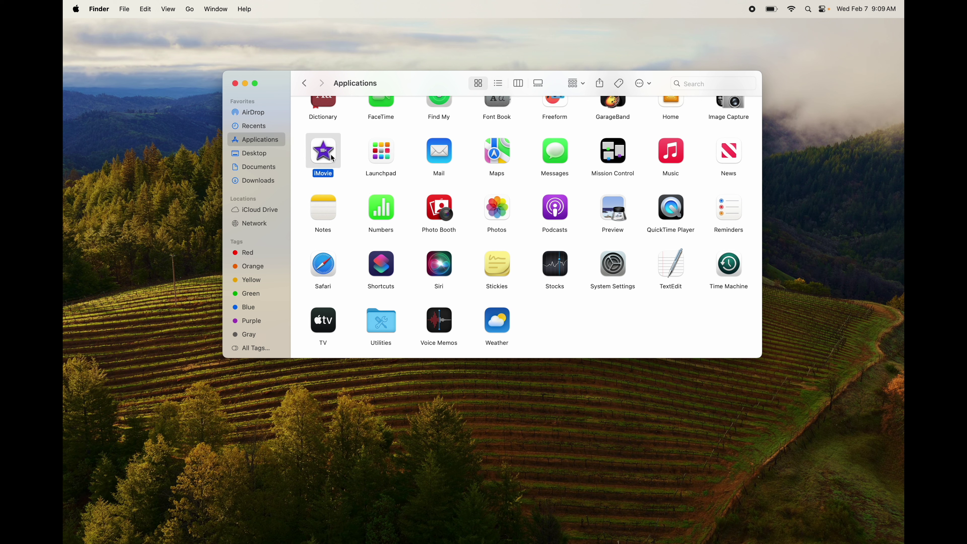
key("super+BackSpace")
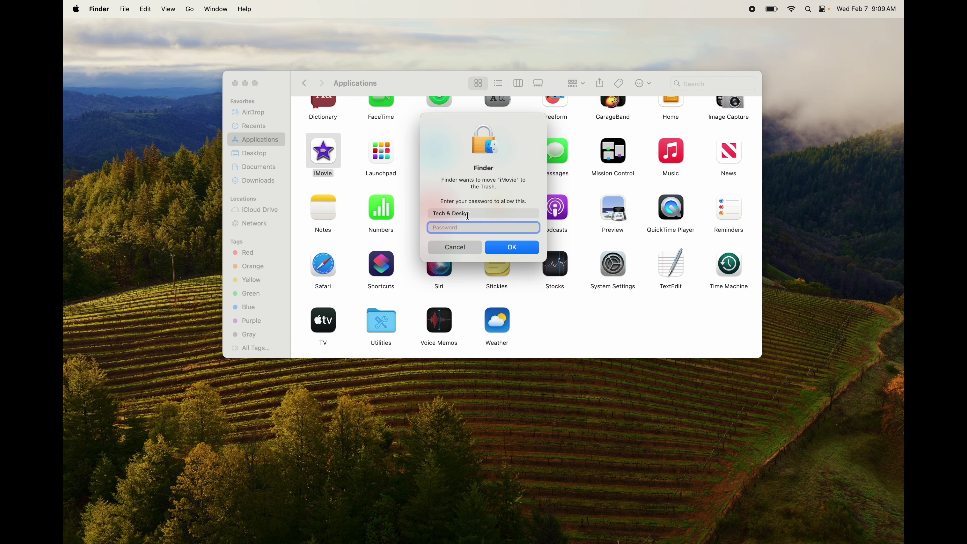
type("••••••")
key("Return")
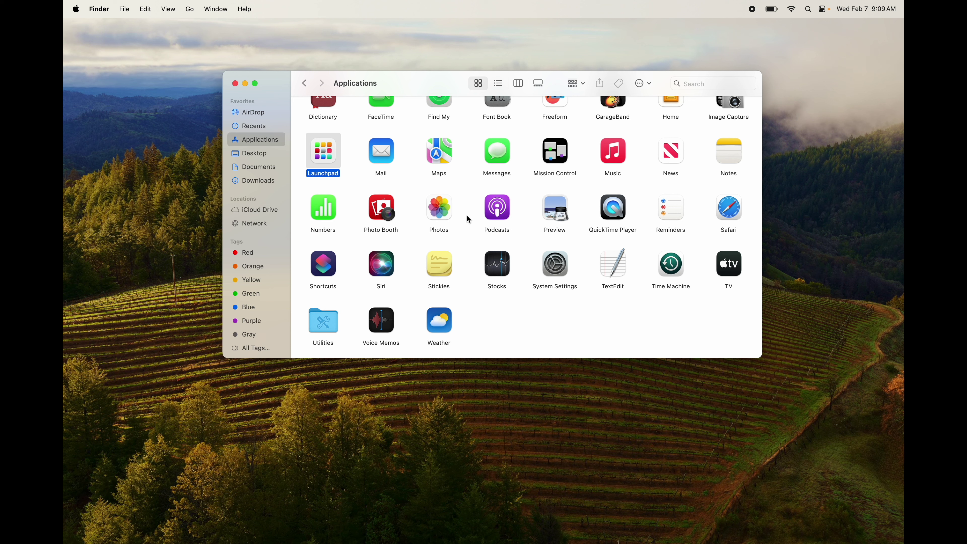
Step: Empty the Trash to permanently erase Pages and iMovie, and close the Applications window
scroll(465, 215, "up", 3)
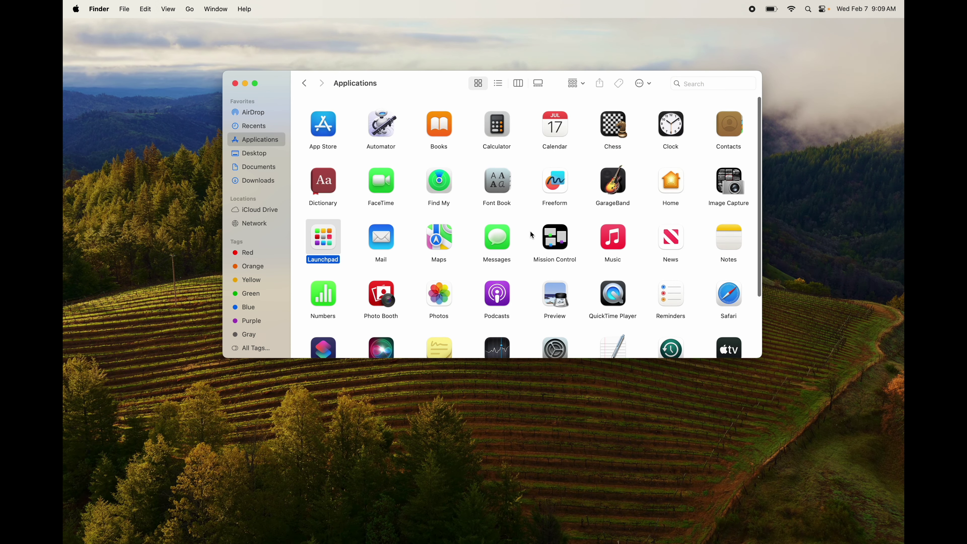
mouse_move(731, 542)
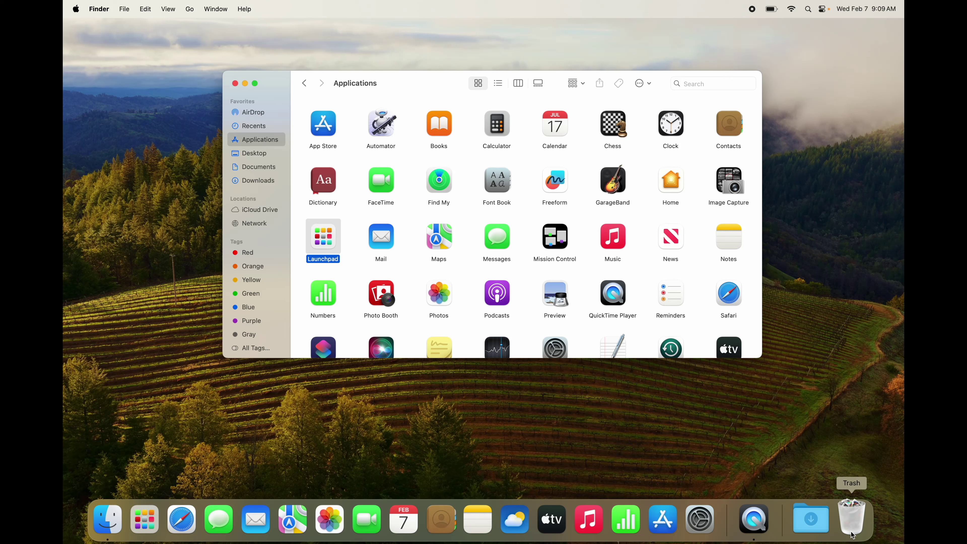
right_click(852, 535)
left_click(865, 477)
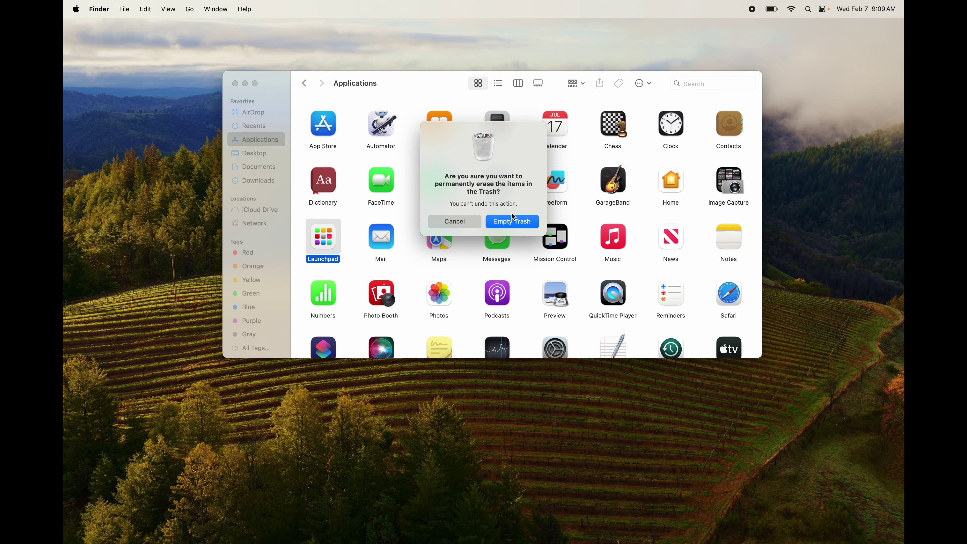
left_click(509, 221)
left_click(235, 83)
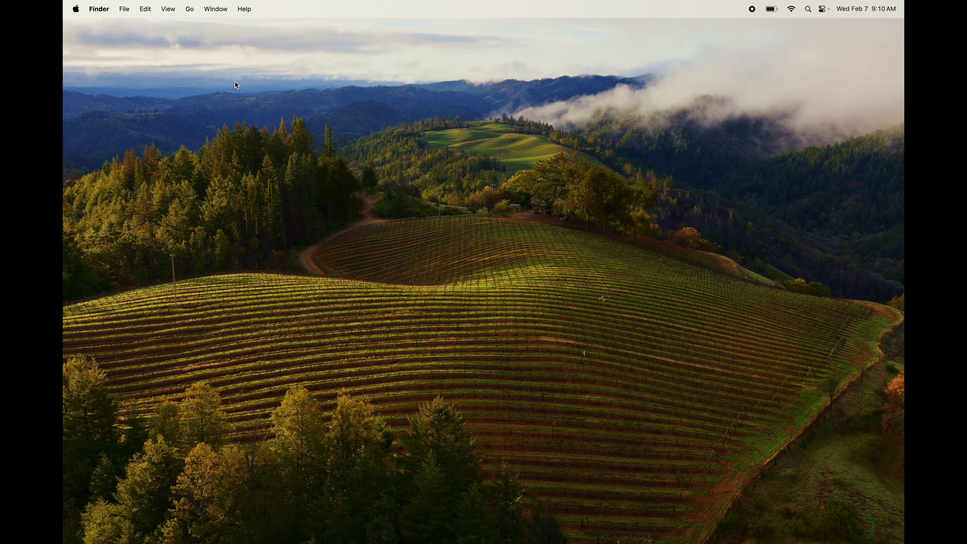
Step: Switch to System Settings, search for "wallpa", open the wallpaper options and shift the window sideways on the desktop
right_click(473, 199)
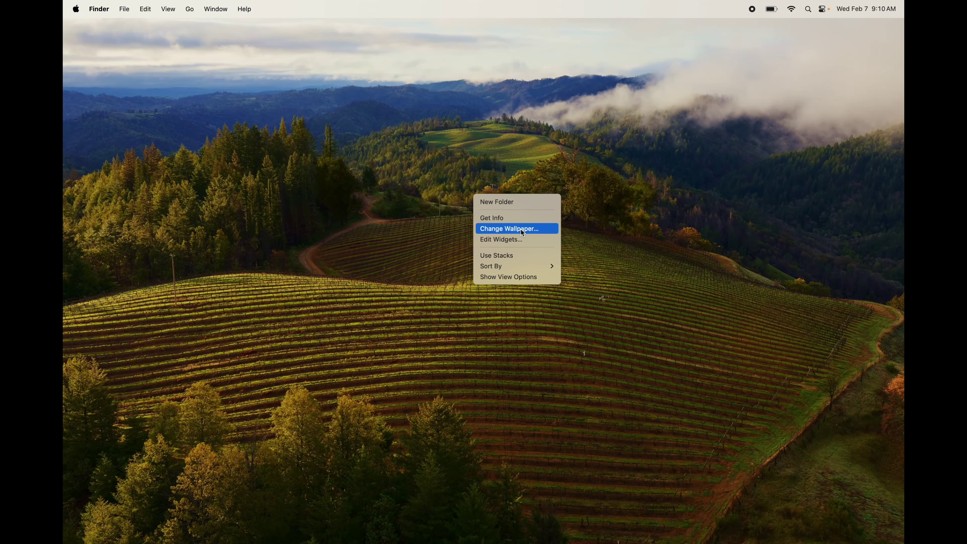
left_click(583, 356)
mouse_move(628, 531)
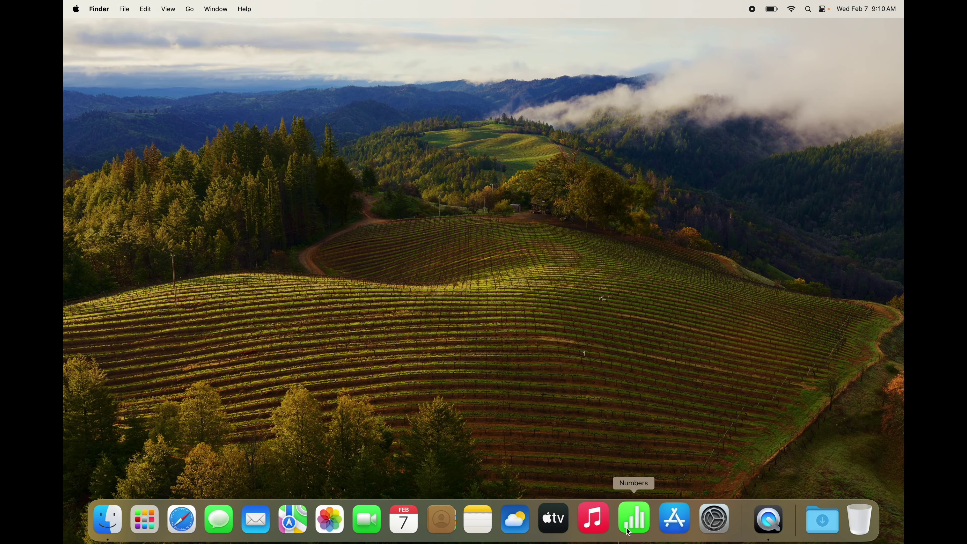
left_click(701, 520)
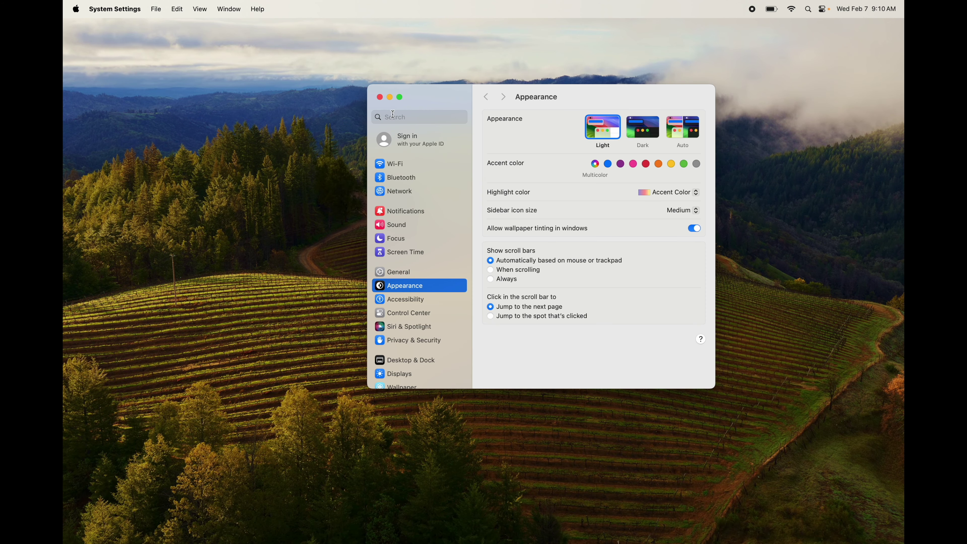
left_click(393, 116)
type("wallpa")
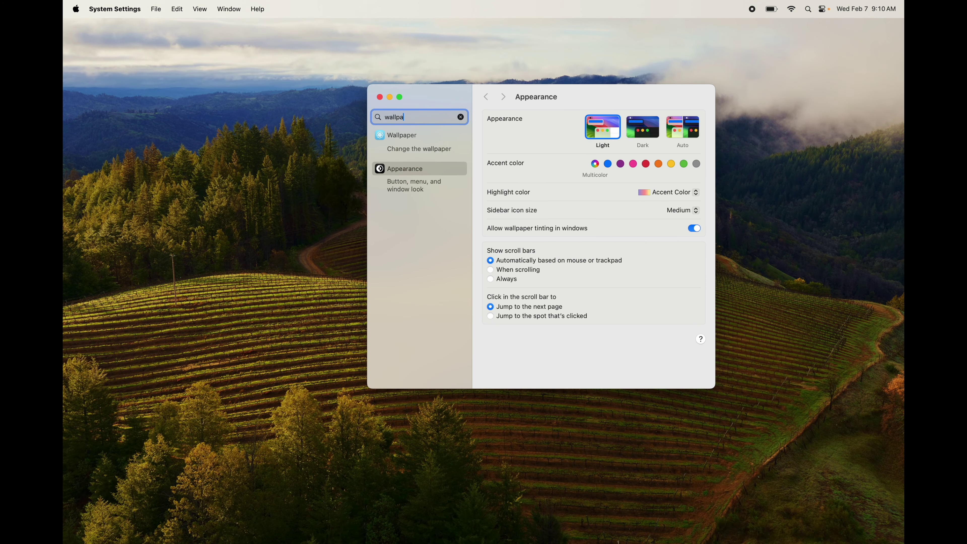
left_click(395, 149)
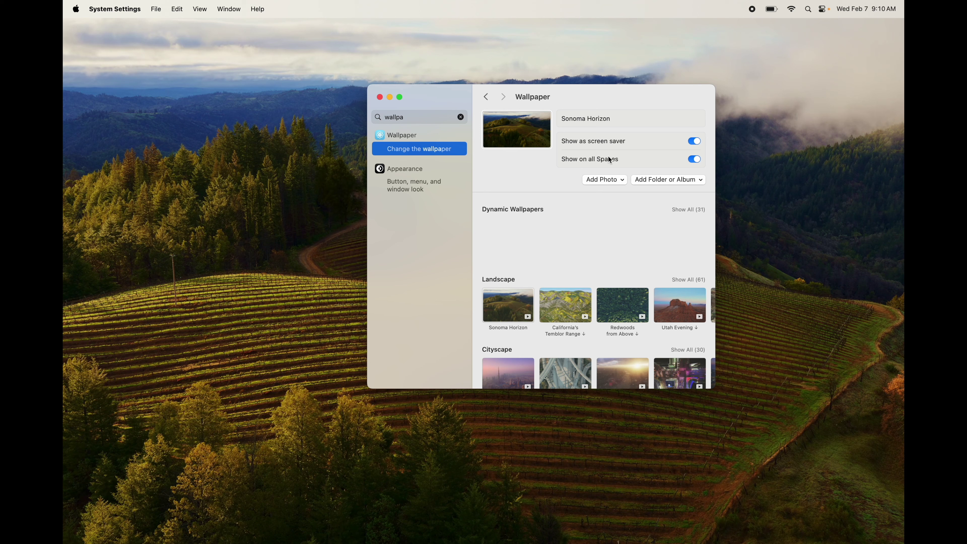
left_click_drag(446, 101, 375, 101)
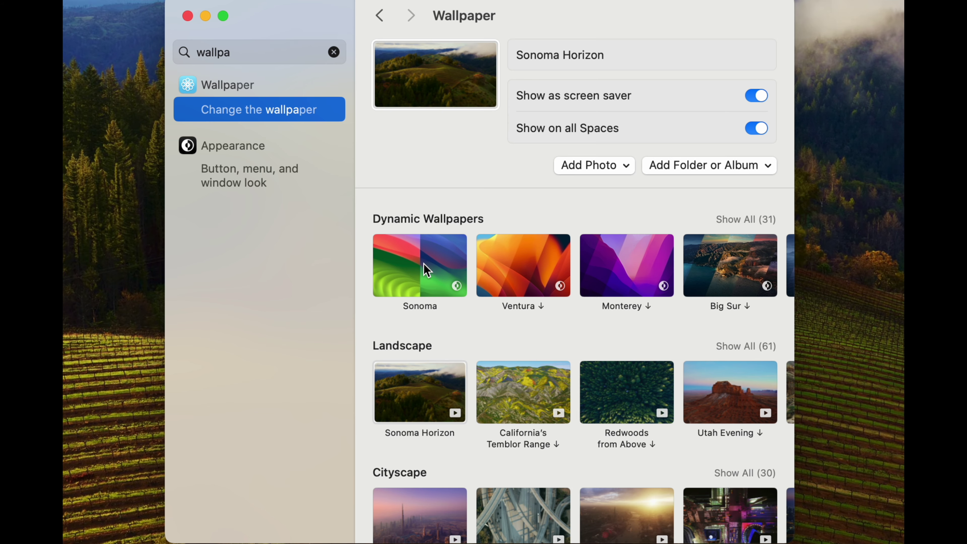
Step: Try several wallpapers in turn, including Sonoma, Big Sur, California's Temblor Range and Sonoma Horizon
left_click(425, 270)
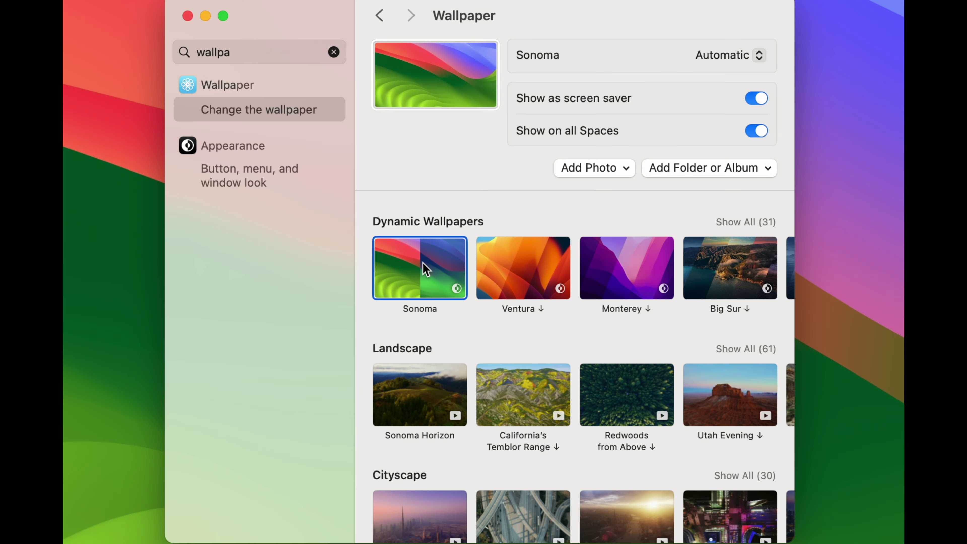
left_click(730, 277)
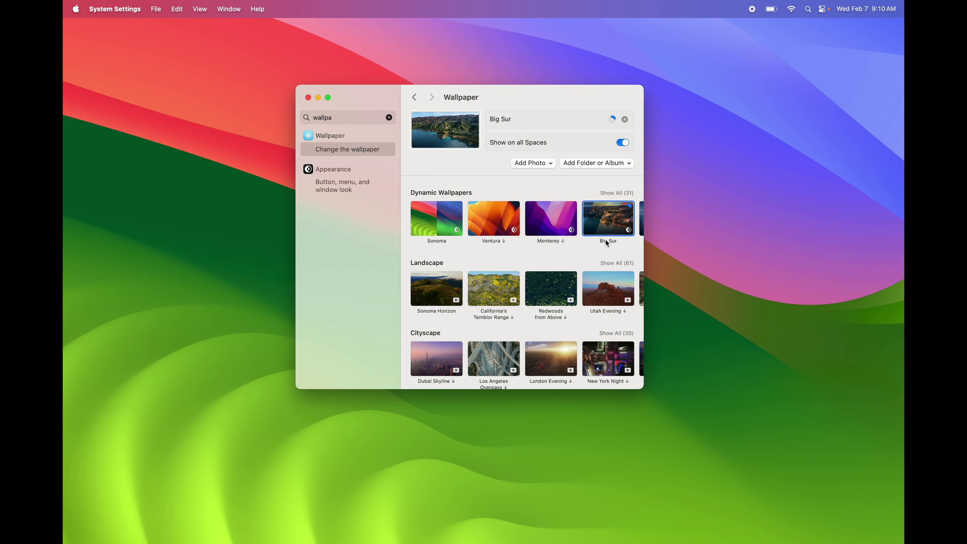
left_click(550, 293)
left_click(491, 302)
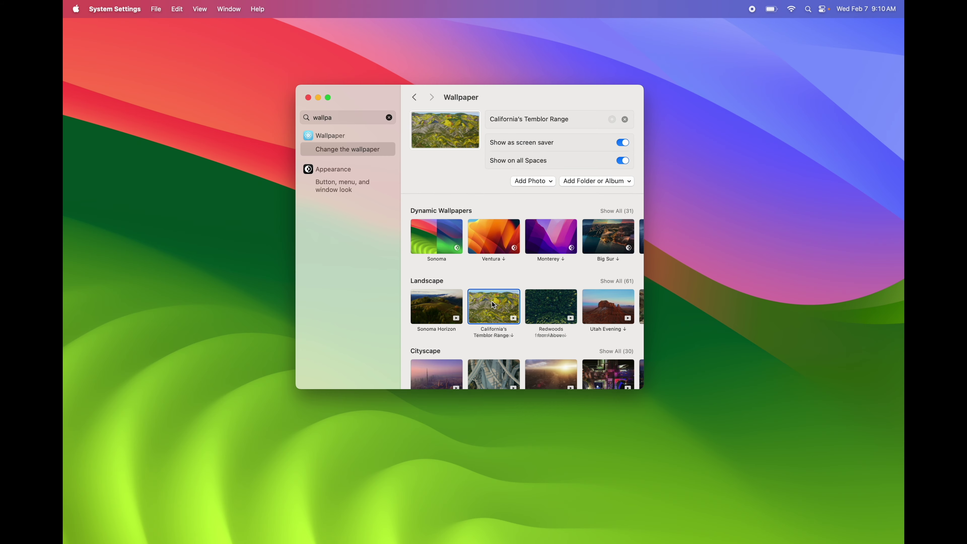
left_click(443, 303)
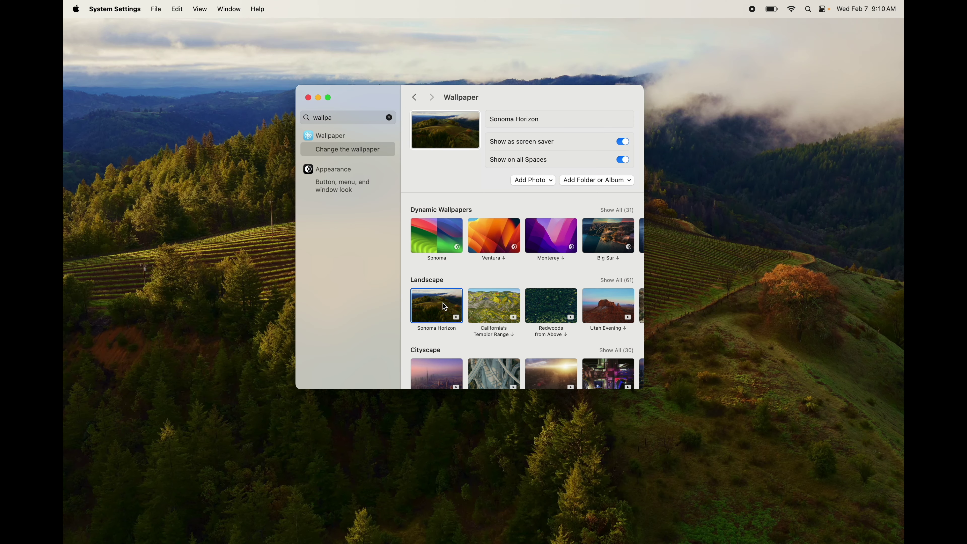
Step: Set the Sonoma dynamic wallpaper and browse the other wallpaper categories down to Colors
left_click(443, 247)
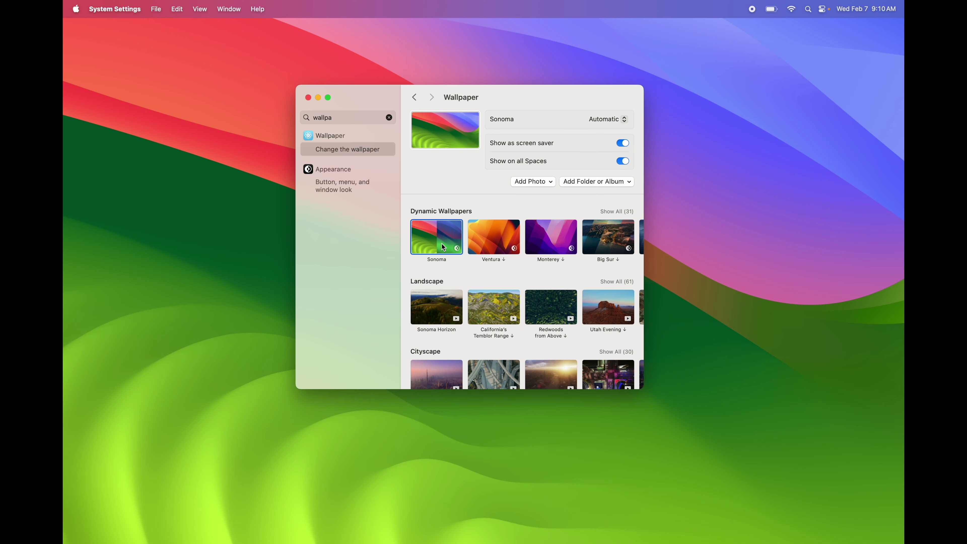
scroll(521, 337, "down", 10)
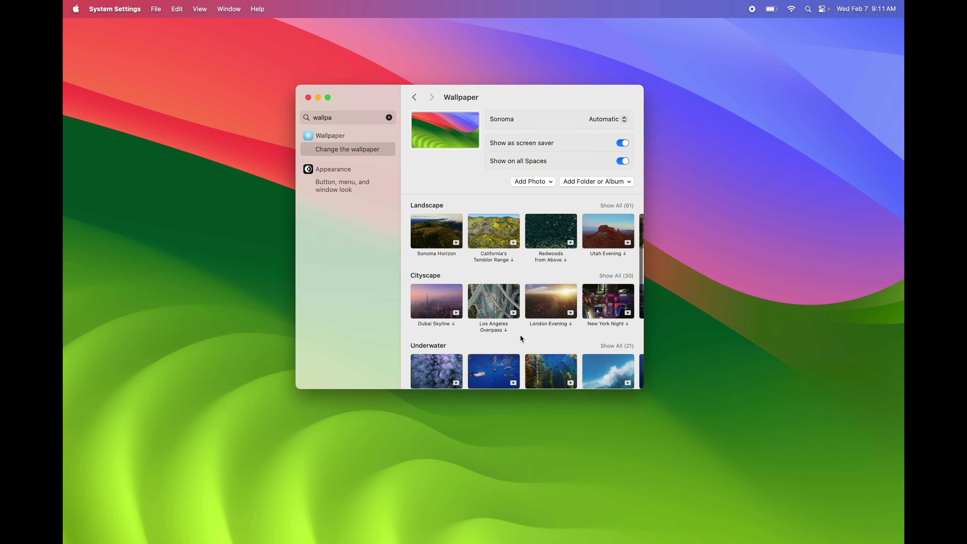
scroll(520, 336, "down", 3)
scroll(521, 336, "up", 6)
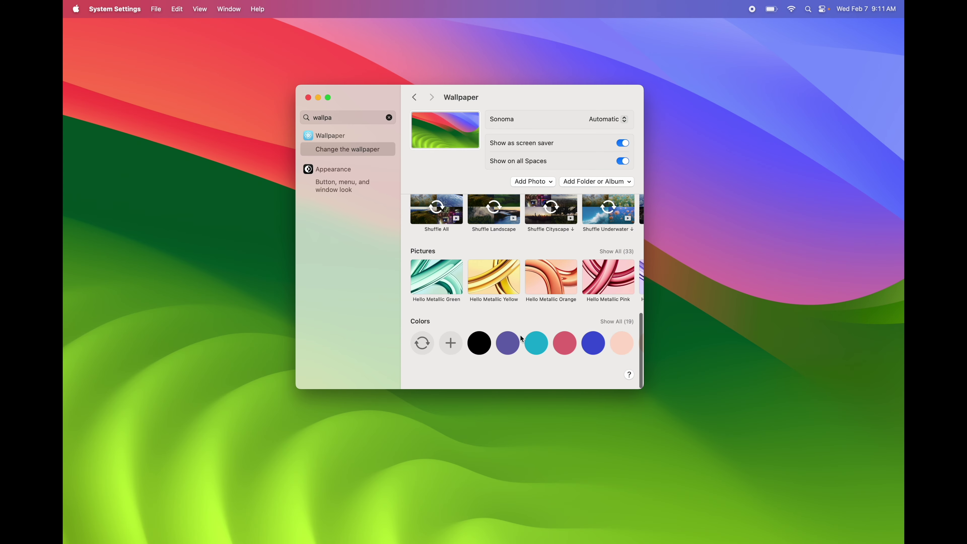
scroll(520, 336, "up", 5)
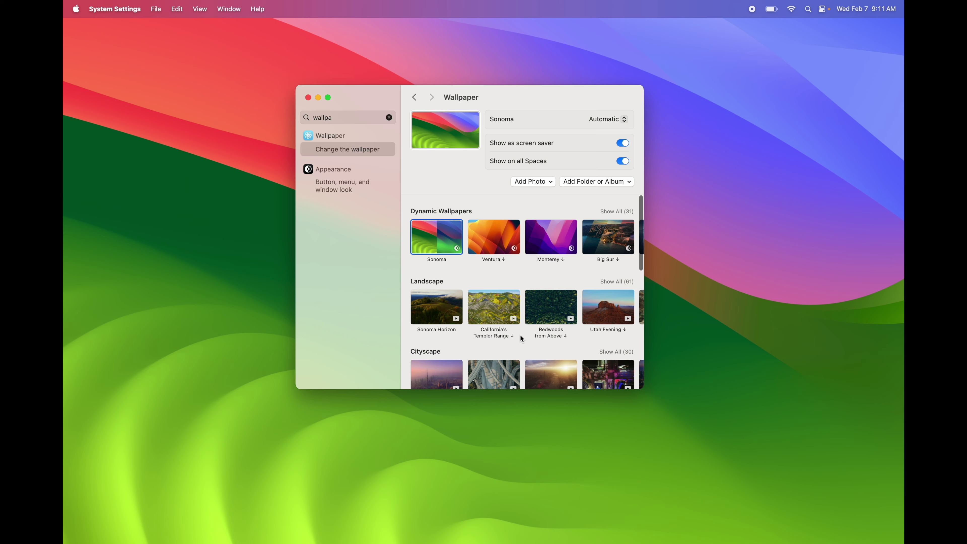